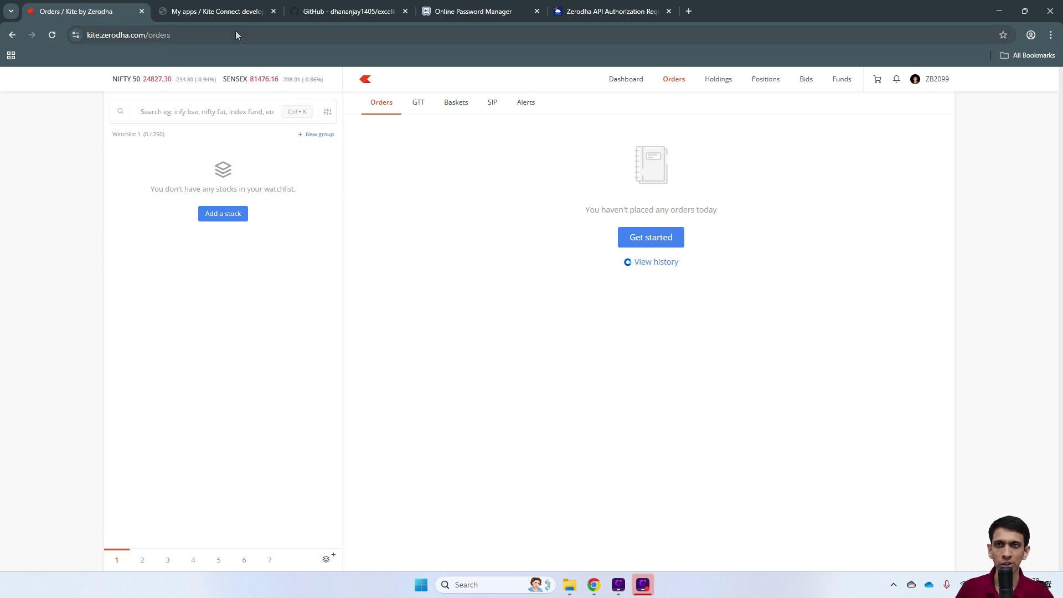
# Check the Billing page of the Kite Connect developer site and return to the My apps list
pyautogui.click(222, 12)
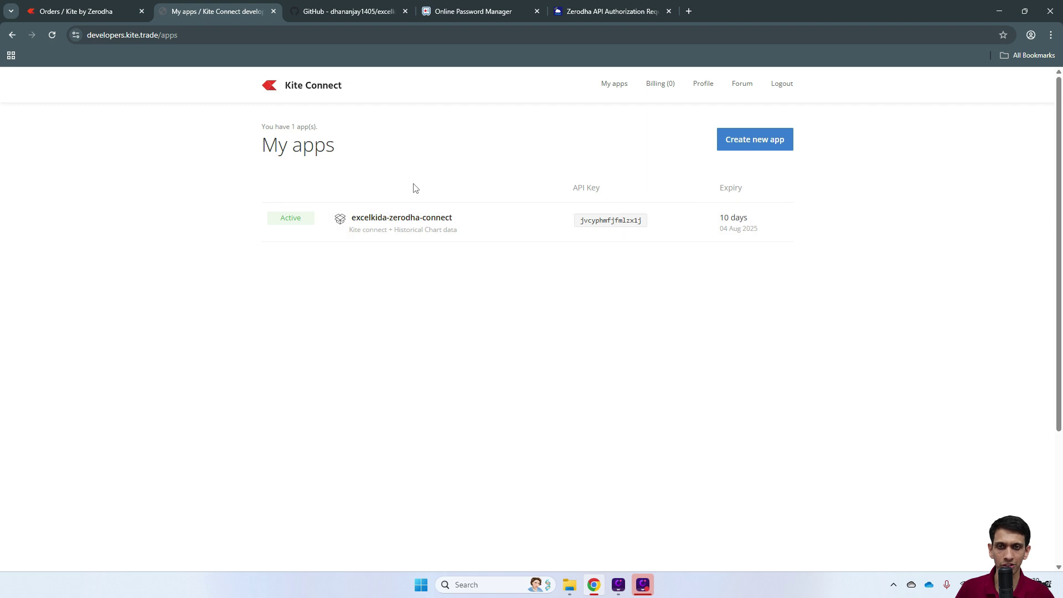
pyautogui.click(660, 84)
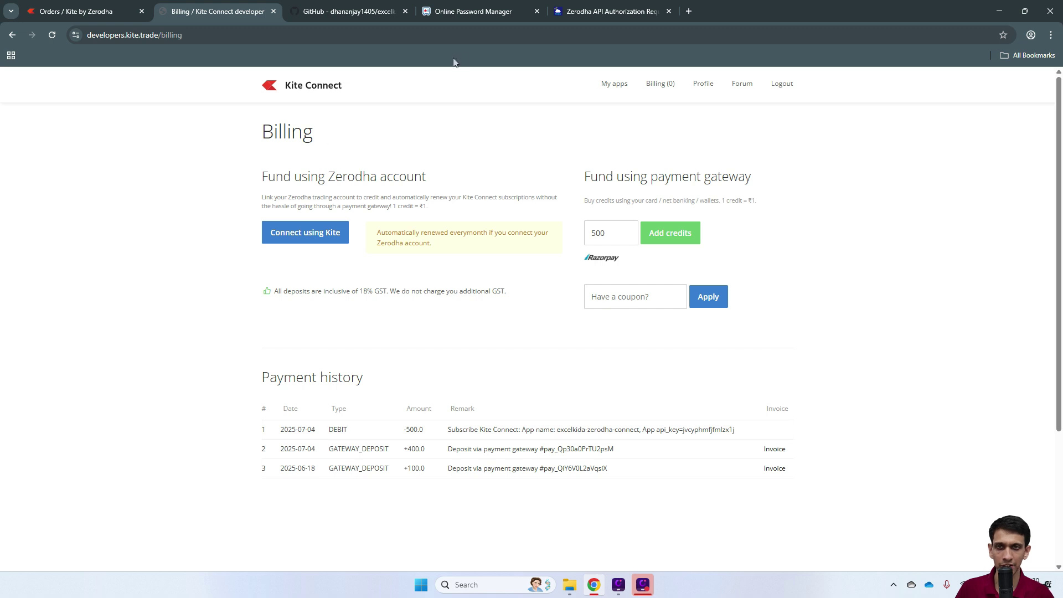
pyautogui.click(613, 86)
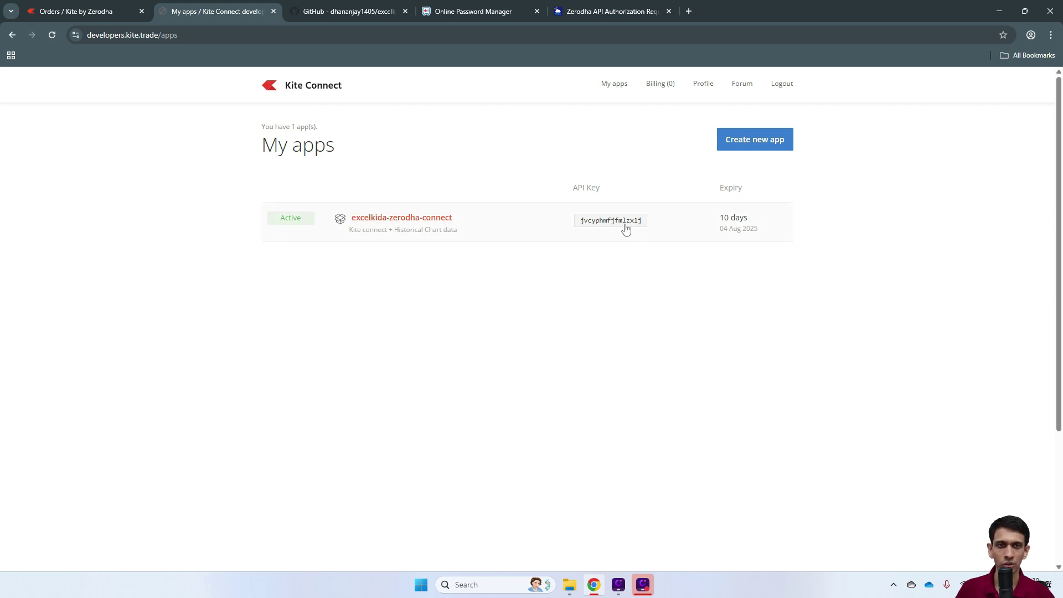
# Open the form for creating a new app and review its App name, Zerodha Client ID and Redirect URL fields
pyautogui.click(746, 146)
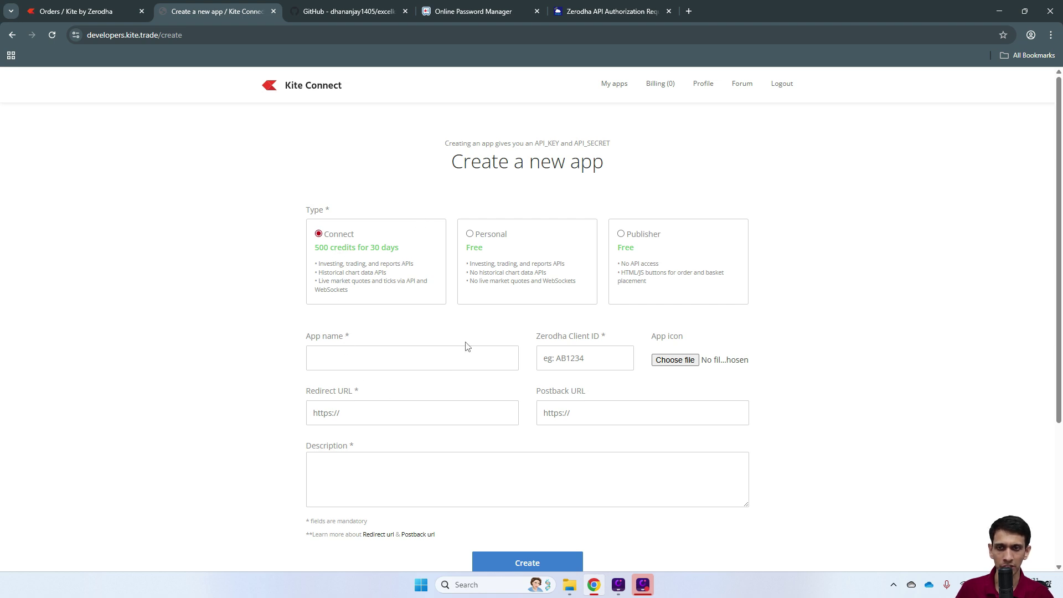
pyautogui.click(355, 360)
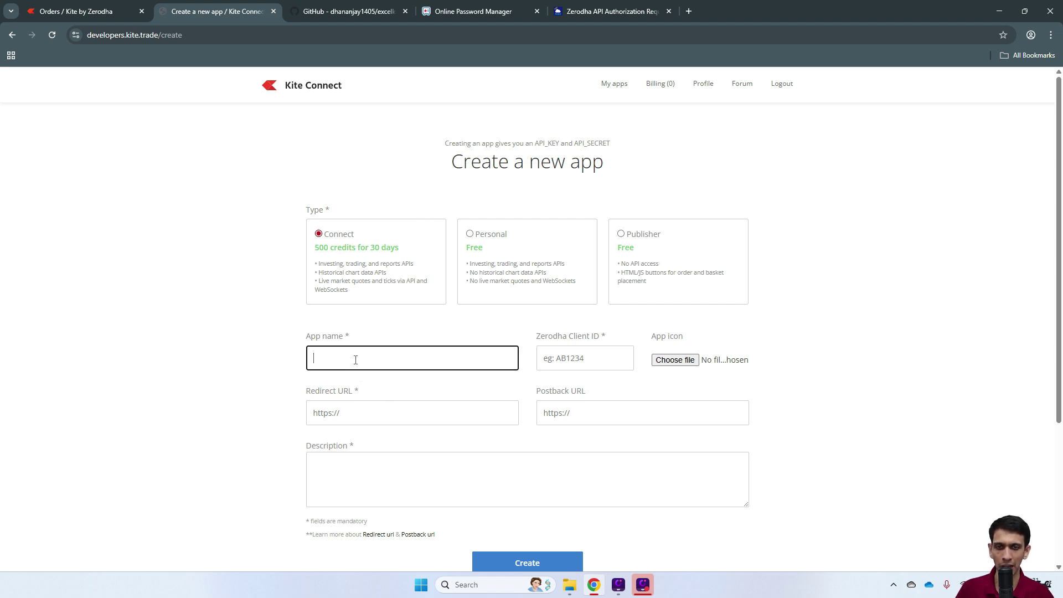
pyautogui.click(582, 360)
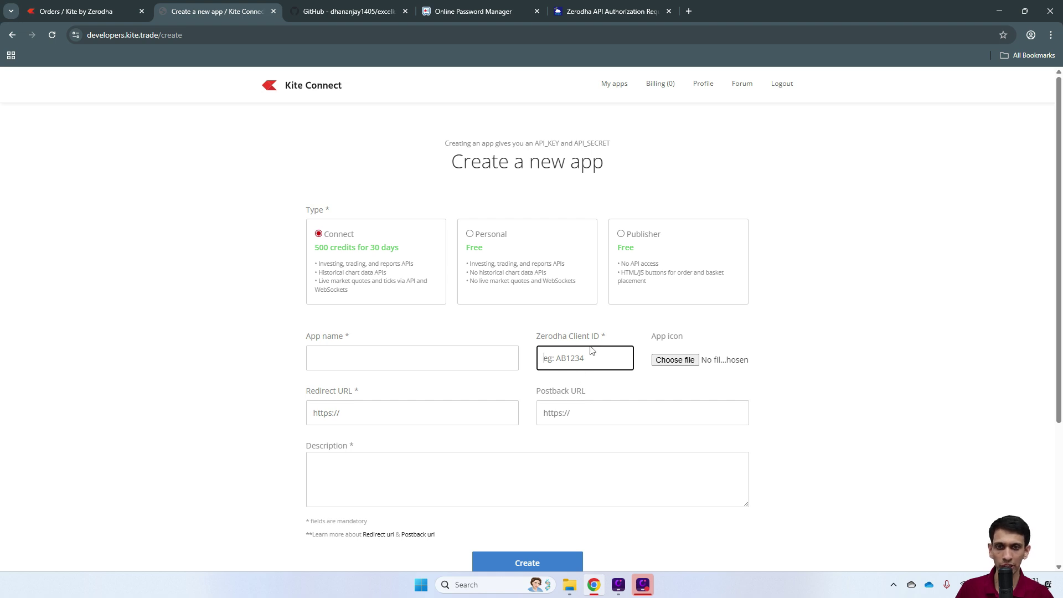
pyautogui.click(396, 411)
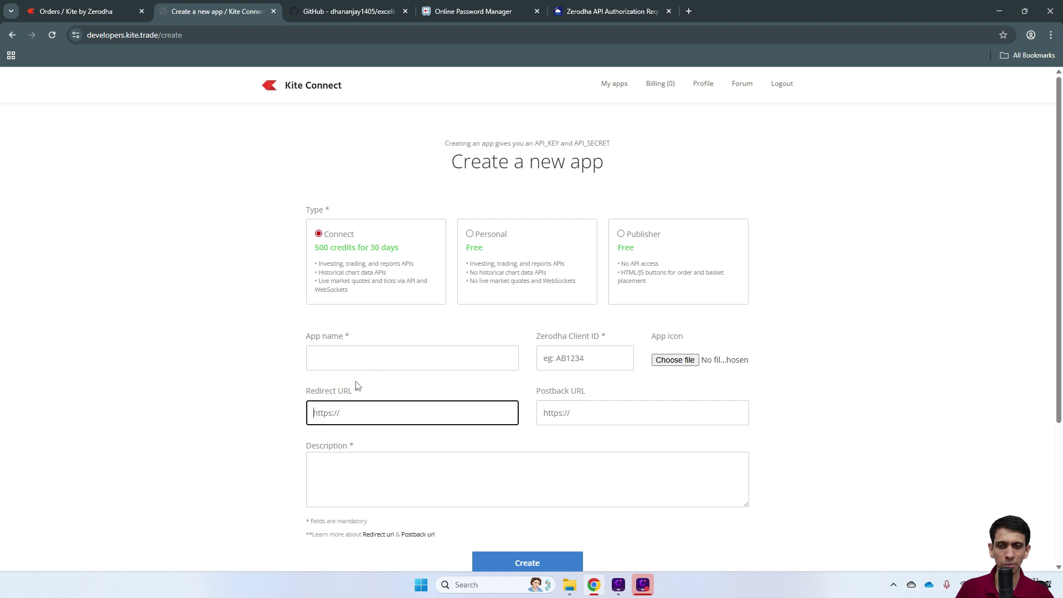
pyautogui.scroll(-1, 346, 416)
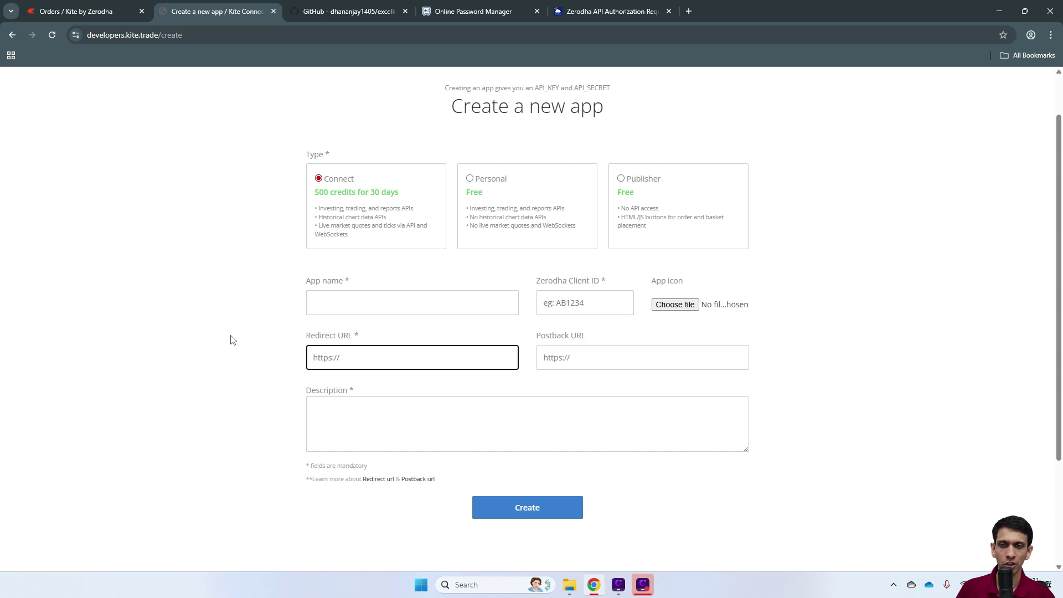
# View the Redirect url documentation linked from the new app form and close that page again
pyautogui.click(376, 479)
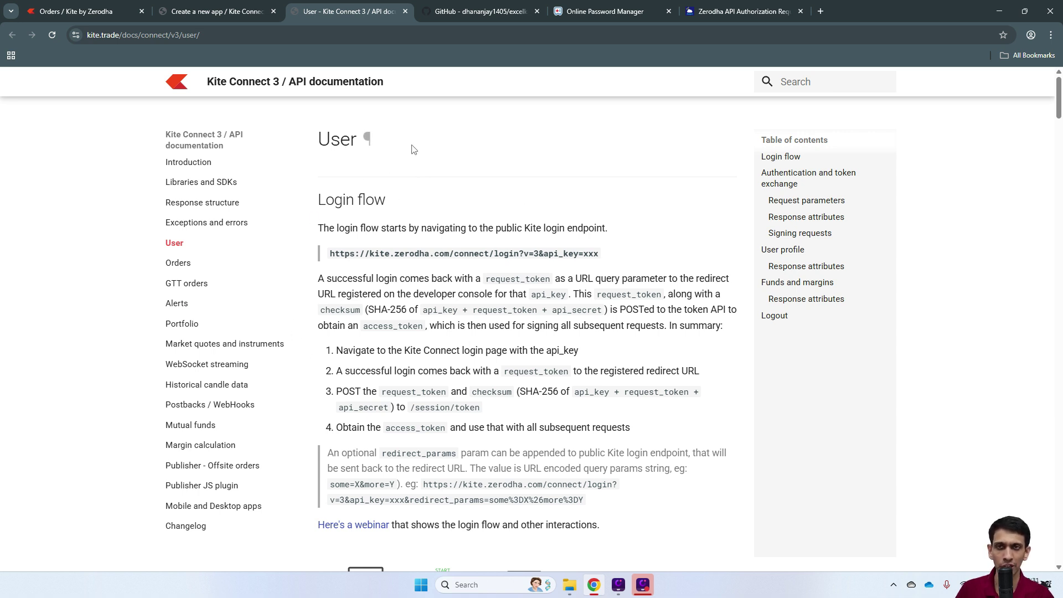
pyautogui.click(224, 12)
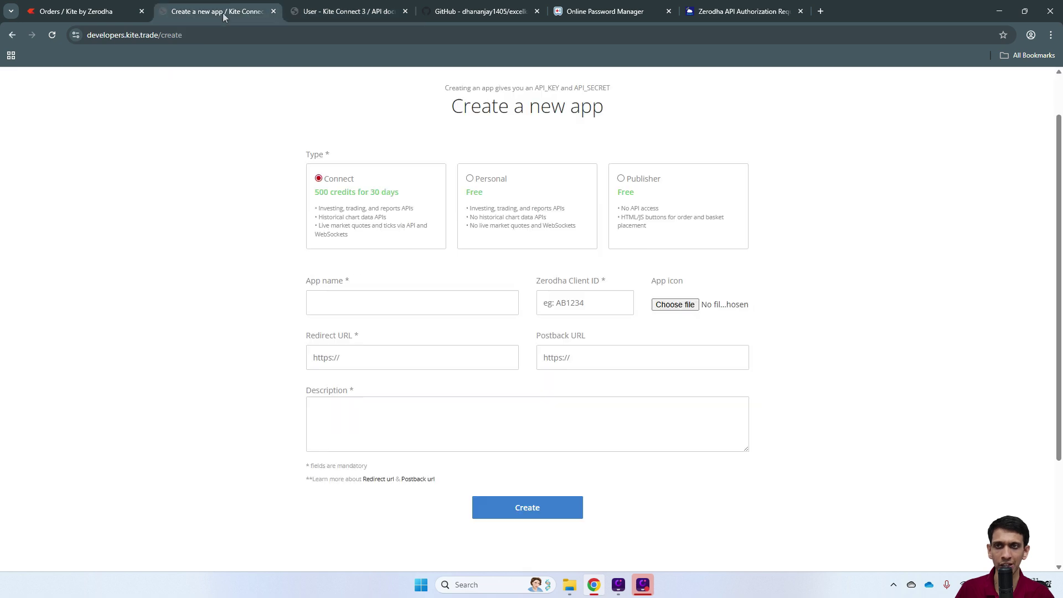
pyautogui.click(350, 21)
pyautogui.click(405, 11)
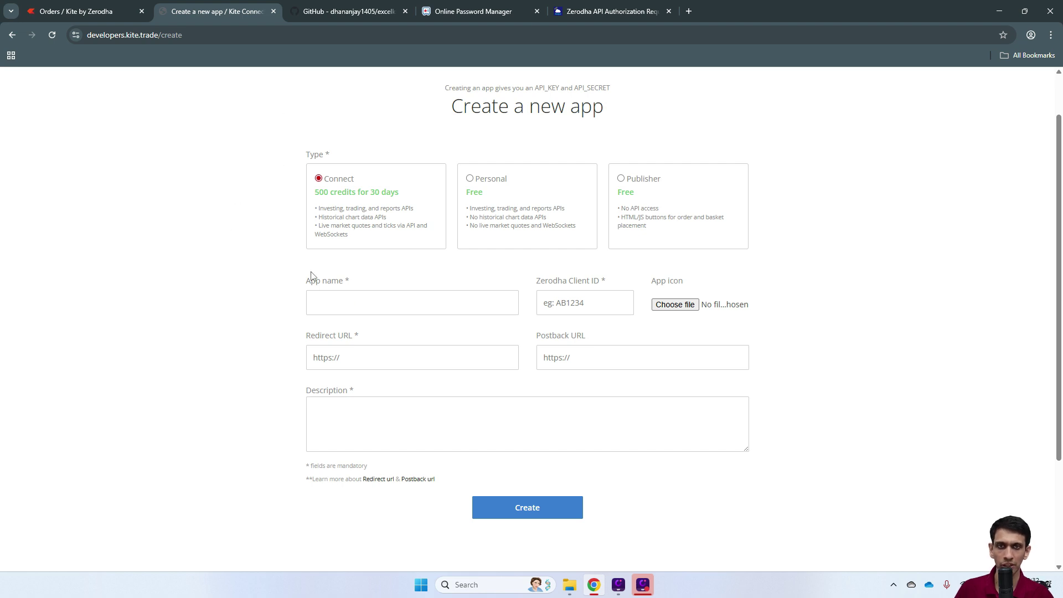
# Open the zerodha folder of the excelkida-power-query-library repository on GitHub and look through its README
pyautogui.click(364, 357)
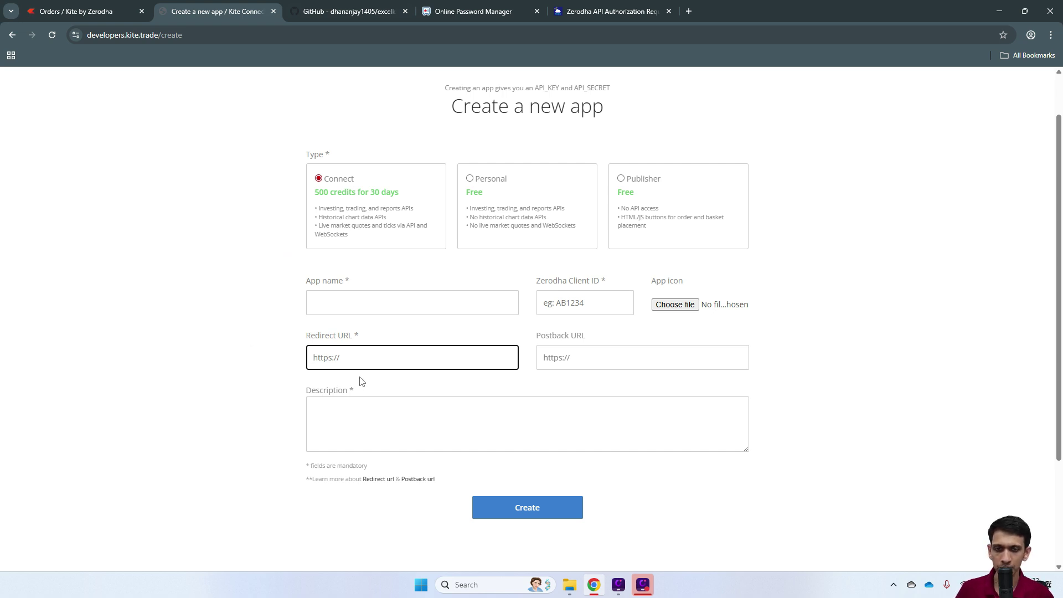
pyautogui.click(345, 14)
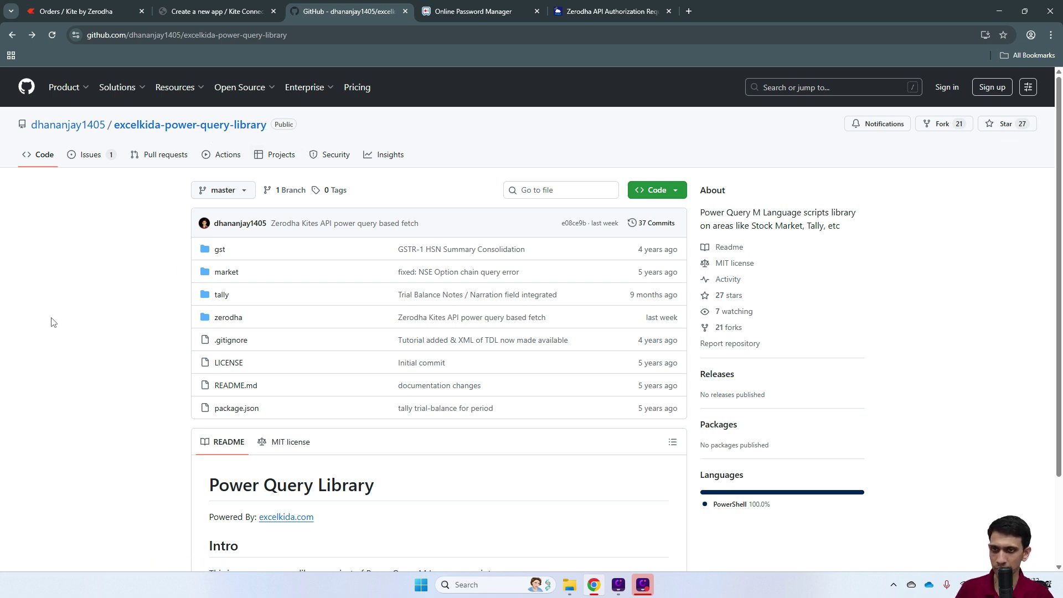
pyautogui.scroll(-1, 61, 320)
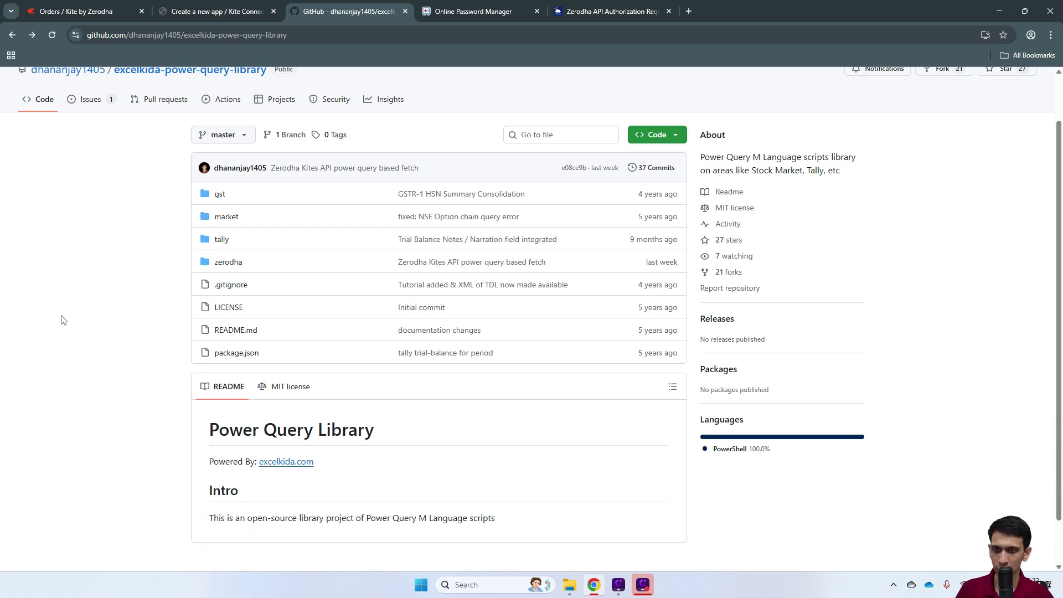
pyautogui.click(227, 264)
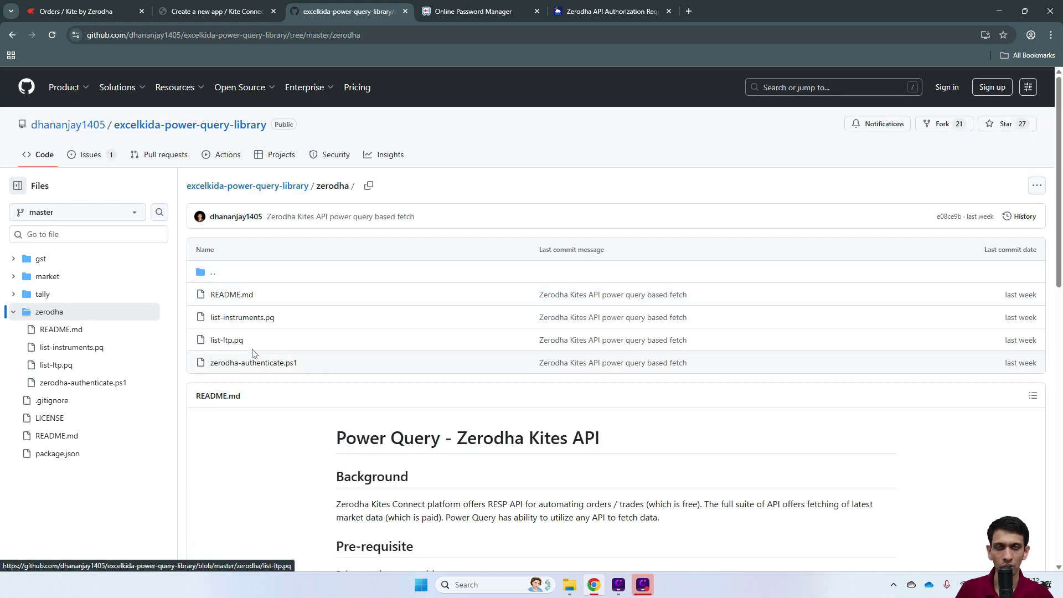
pyautogui.scroll(-5, 504, 288)
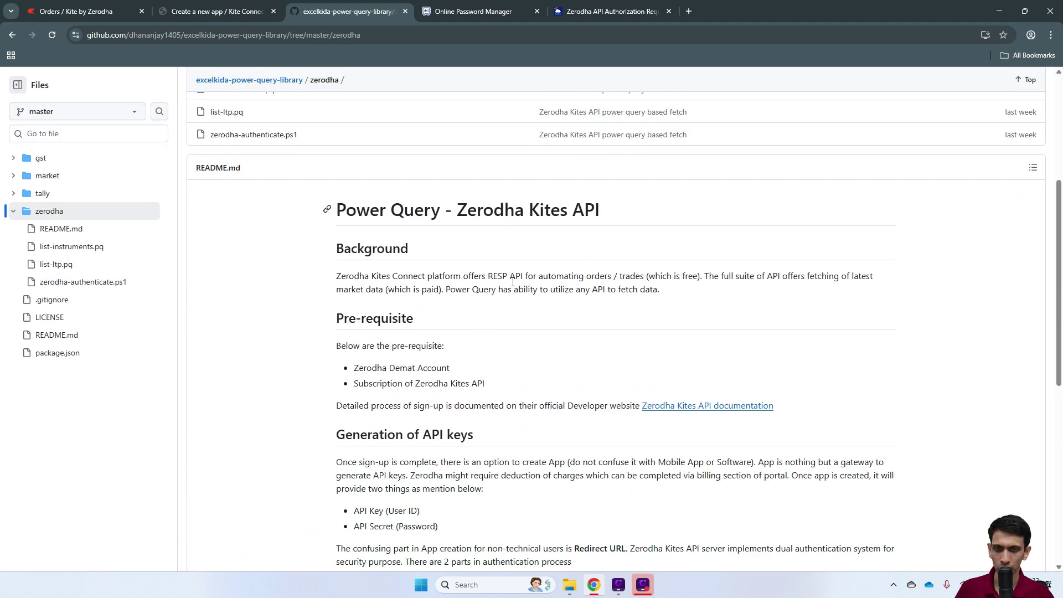
pyautogui.scroll(-8, 426, 228)
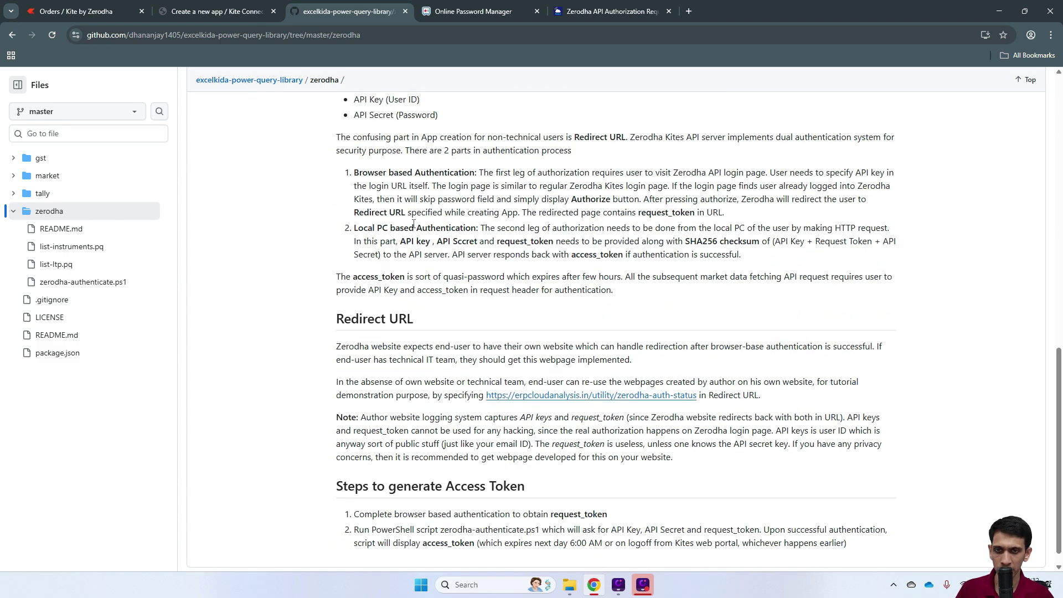
# Read the README's explanation of Browser based and Local PC based Authentication and its Redirect URL section
pyautogui.scroll(2, 457, 238)
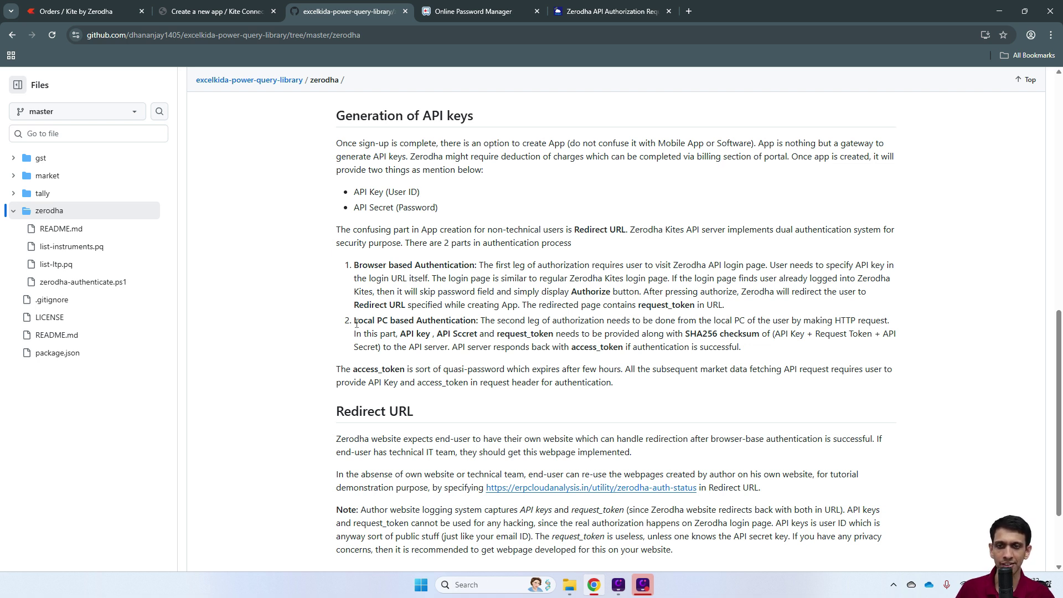
pyautogui.moveTo(354, 320); pyautogui.dragTo(476, 318)
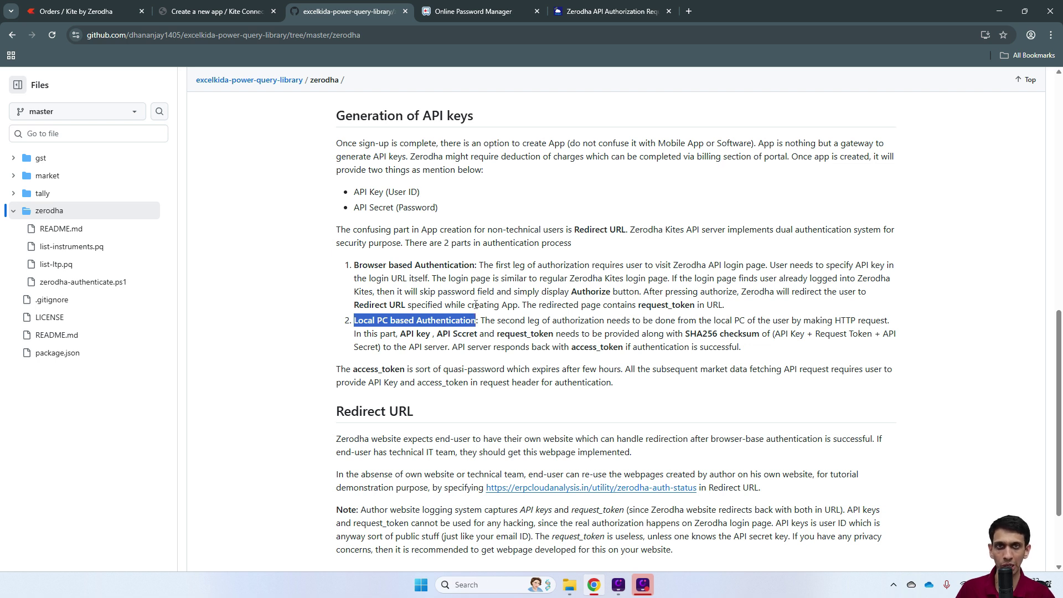
pyautogui.click(382, 320)
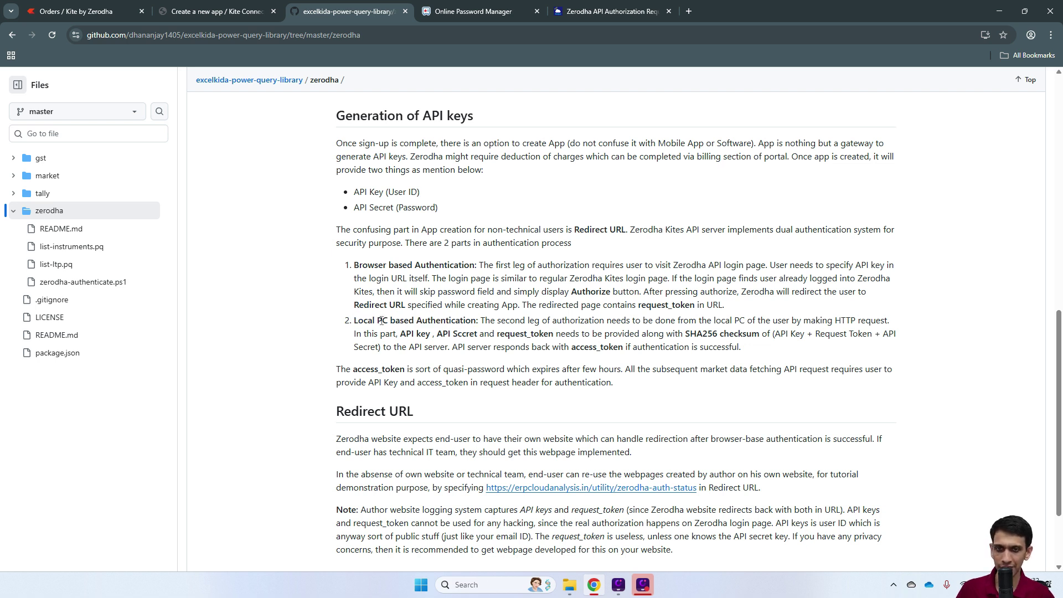
pyautogui.moveTo(357, 319); pyautogui.dragTo(476, 319)
pyautogui.click(392, 275)
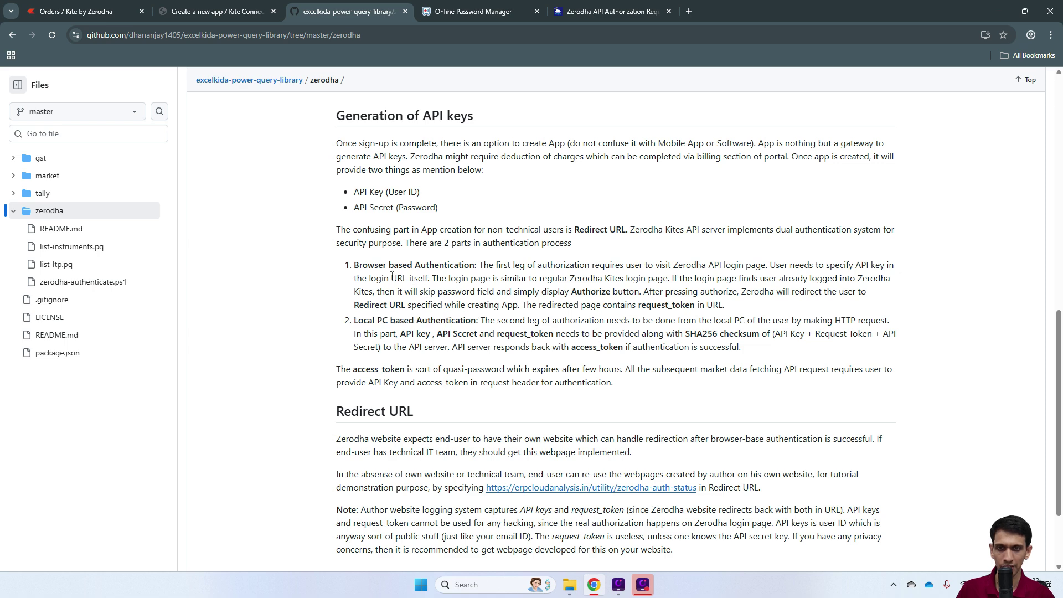
pyautogui.scroll(-2, 414, 259)
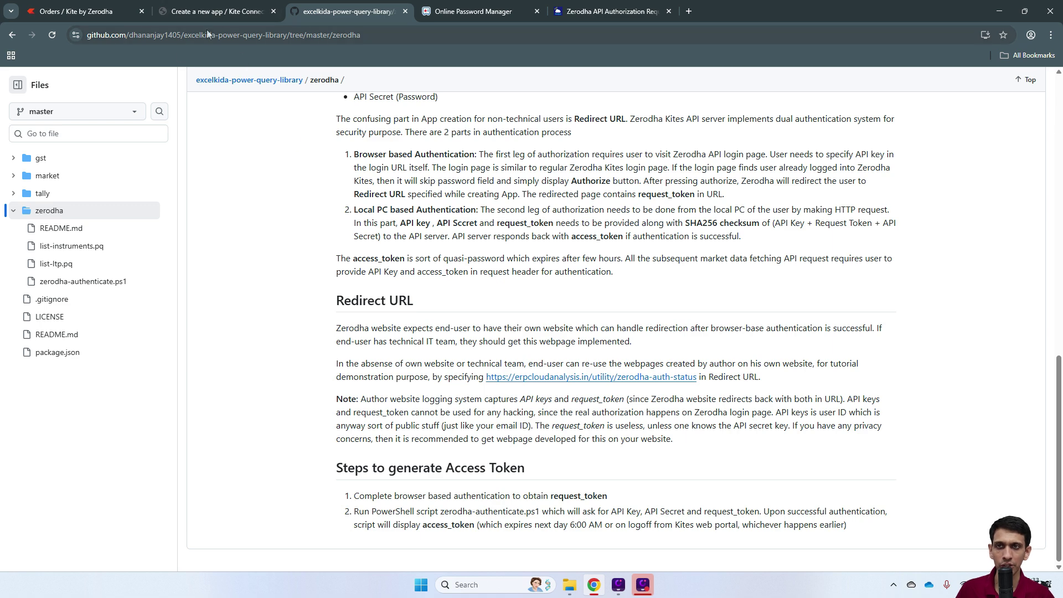
# Leave the new app form and open the details of the excelkida-zerodha-connect app to examine its API key
pyautogui.click(216, 12)
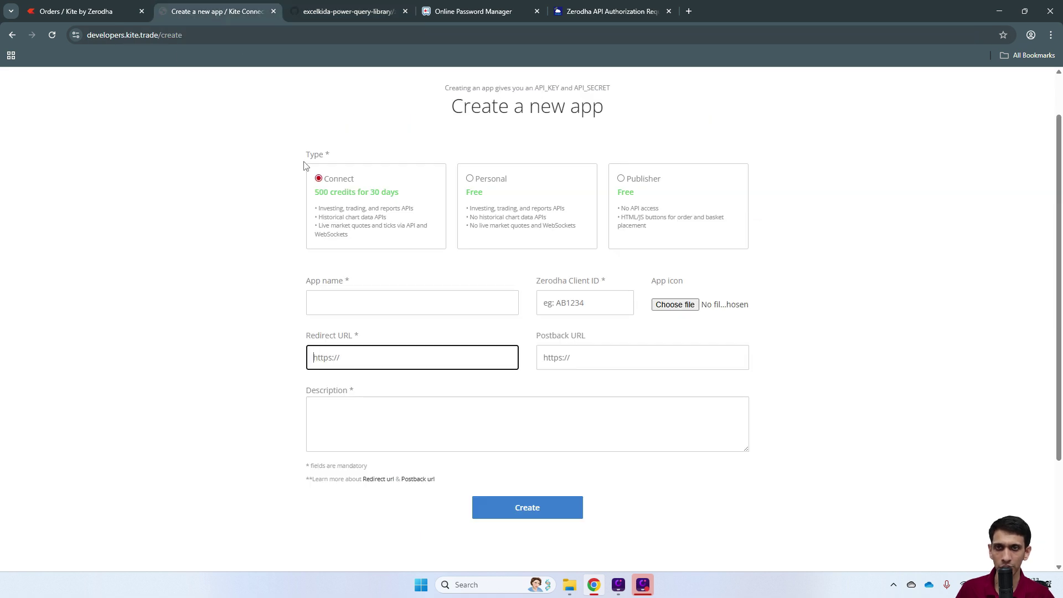
pyautogui.click(12, 35)
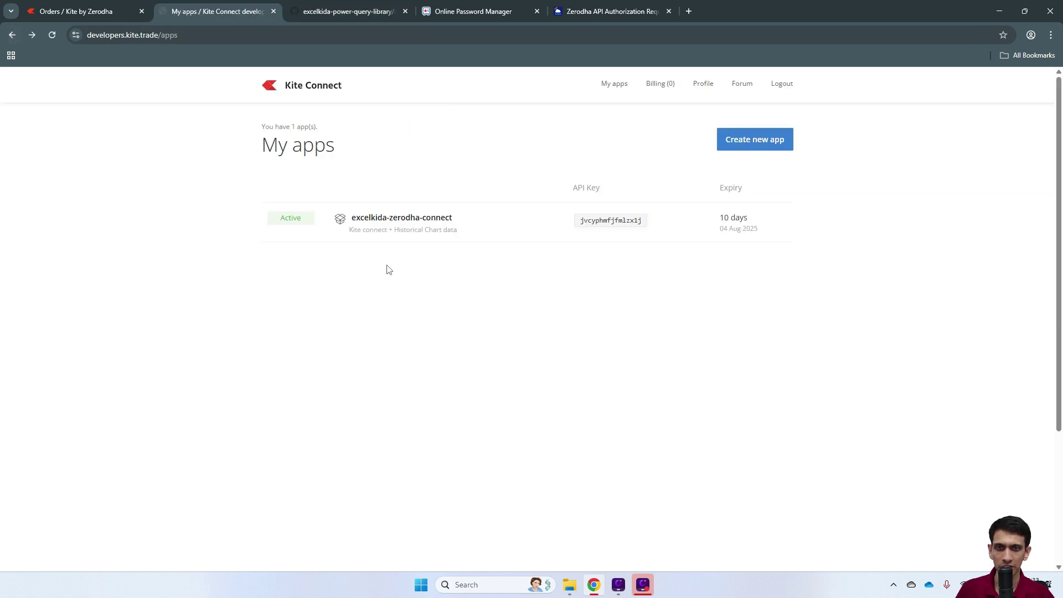
pyautogui.click(609, 220)
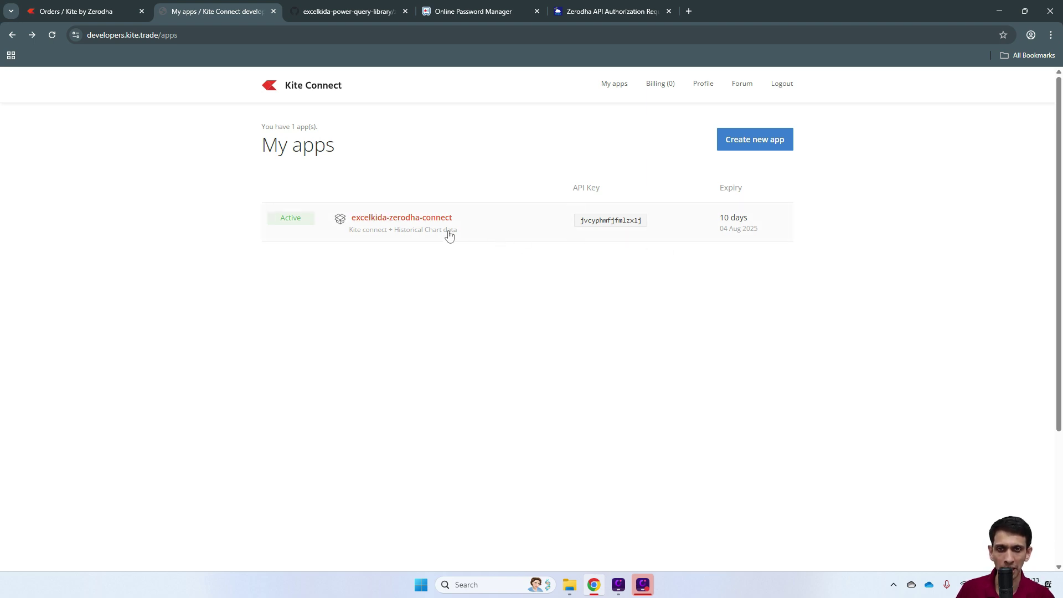
pyautogui.click(400, 221)
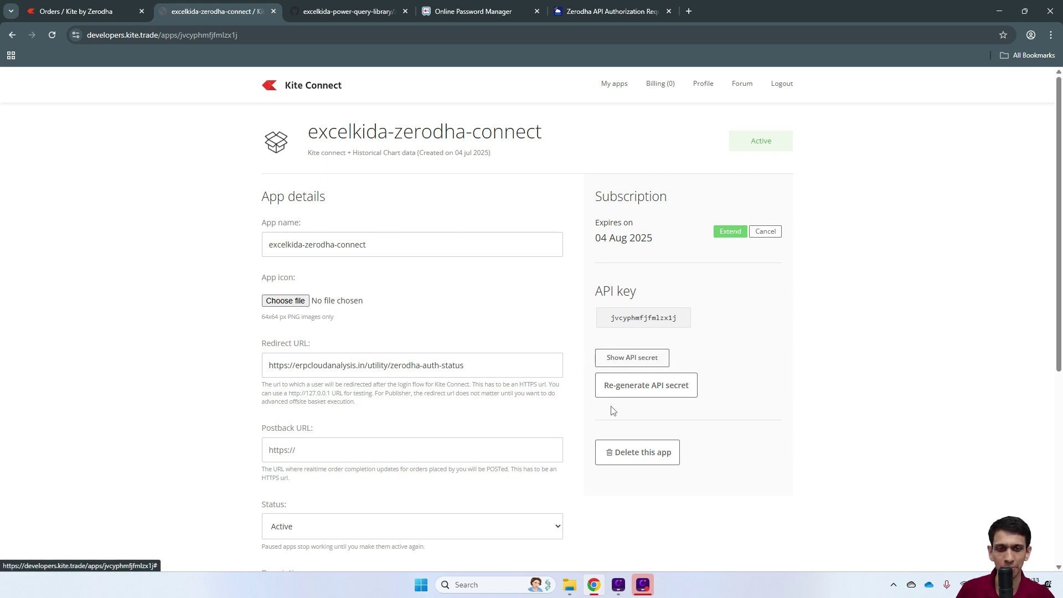
pyautogui.moveTo(611, 318); pyautogui.dragTo(690, 323)
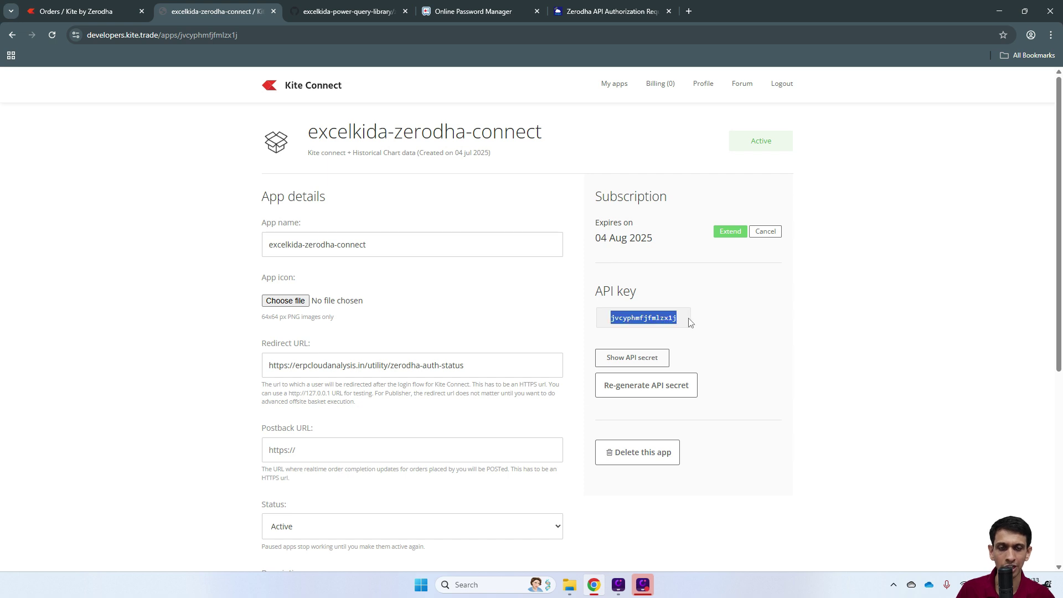
pyautogui.click(768, 352)
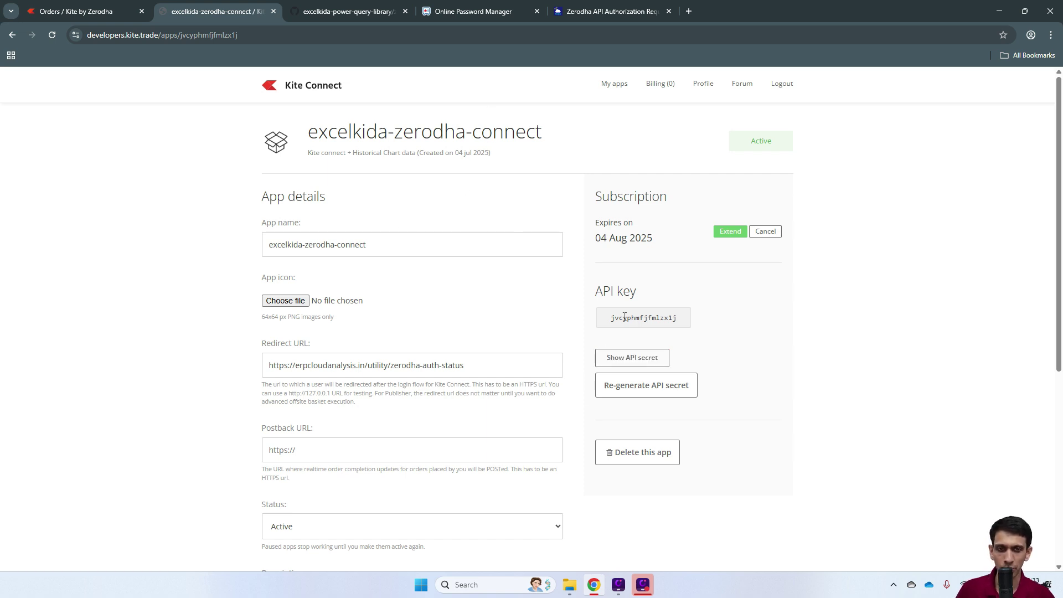
# View the Zerodha Kite API entry in Zoho Vault and the Zerodha API Authorization page
pyautogui.click(467, 12)
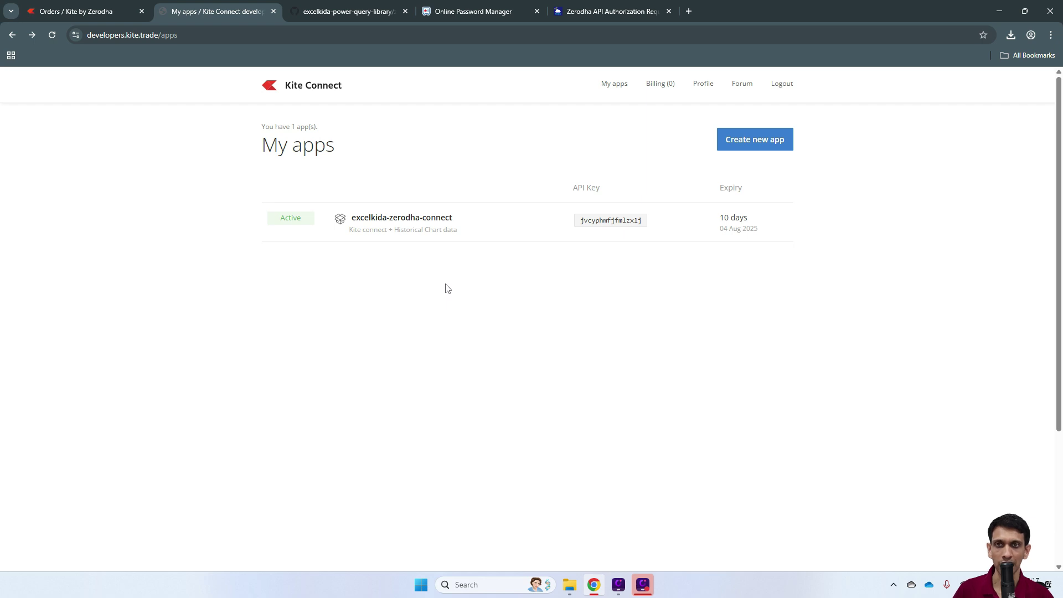
pyautogui.click(458, 15)
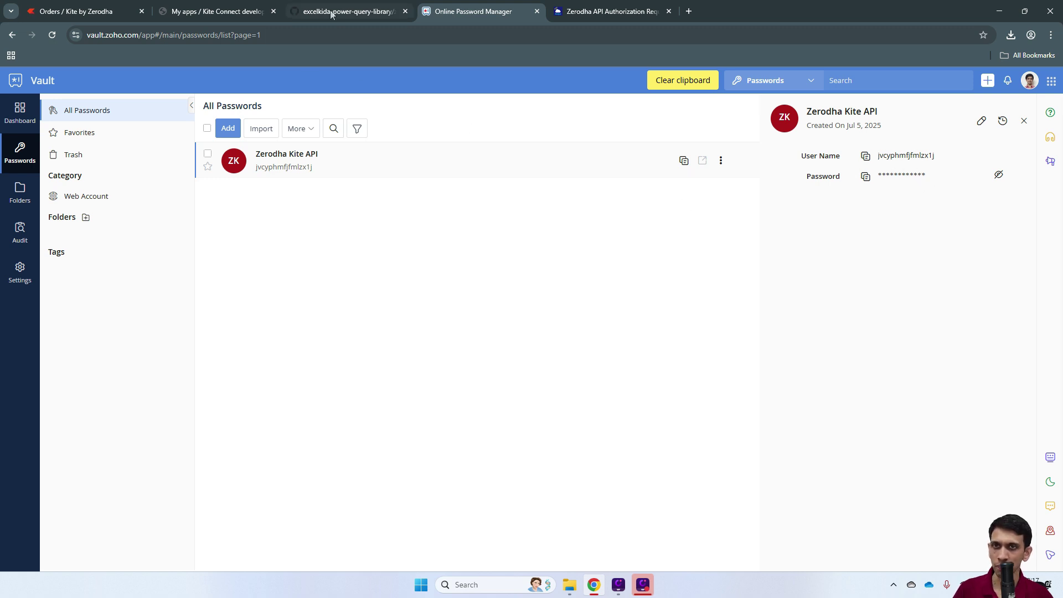
pyautogui.click(595, 17)
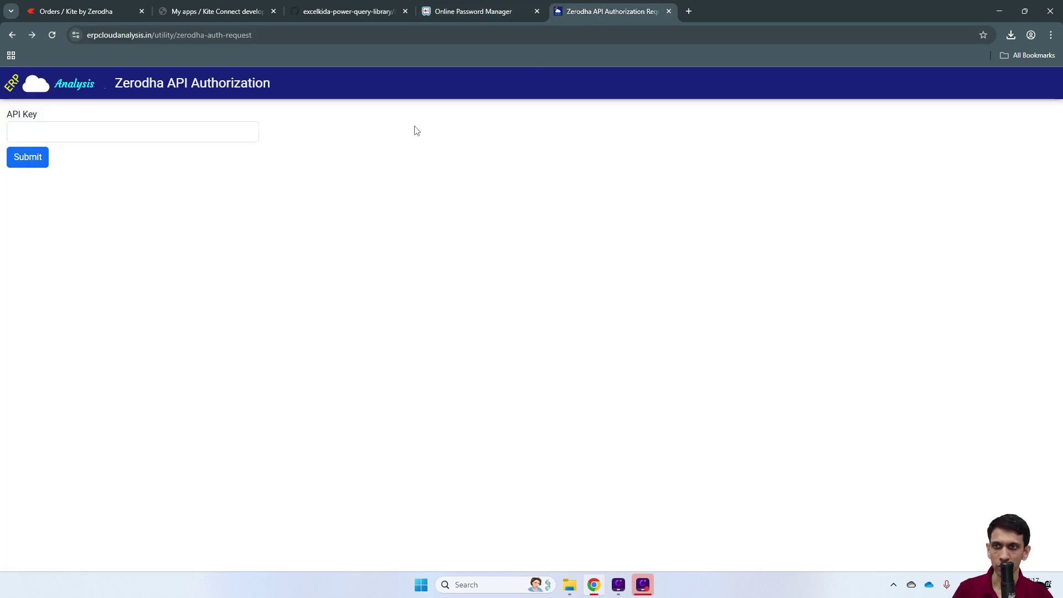
# Review the authentication notes in the GitHub README and locate the zerodha-authenticate.ps1 script in the zerodha folder
pyautogui.click(332, 13)
pyautogui.scroll(-5, 476, 388)
pyautogui.scroll(-4, 485, 374)
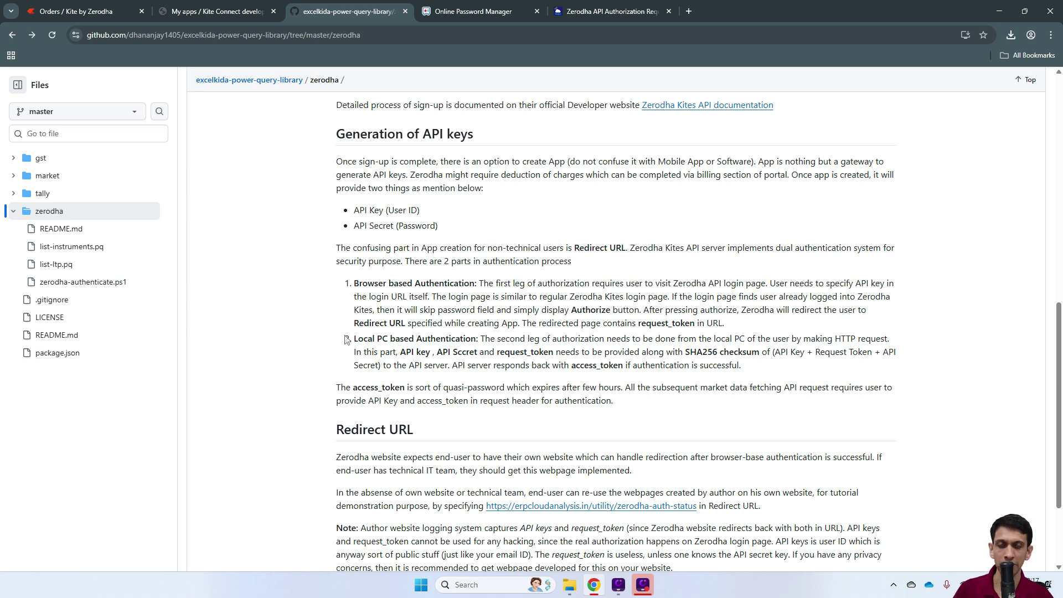
pyautogui.scroll(2, 498, 346)
pyautogui.scroll(5, 500, 345)
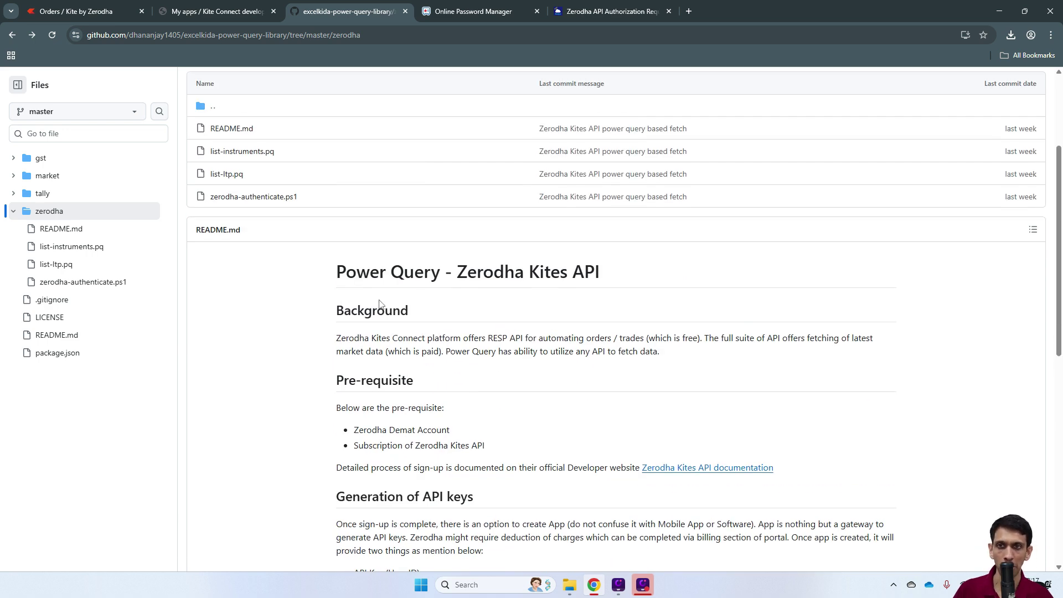
pyautogui.scroll(1, 310, 307)
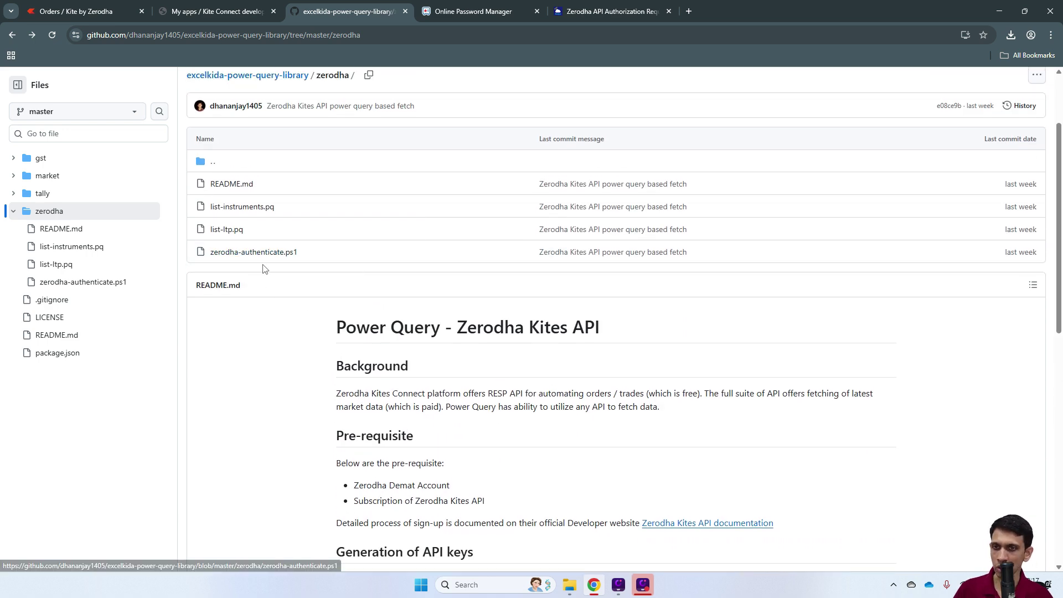
pyautogui.scroll(1, 272, 282)
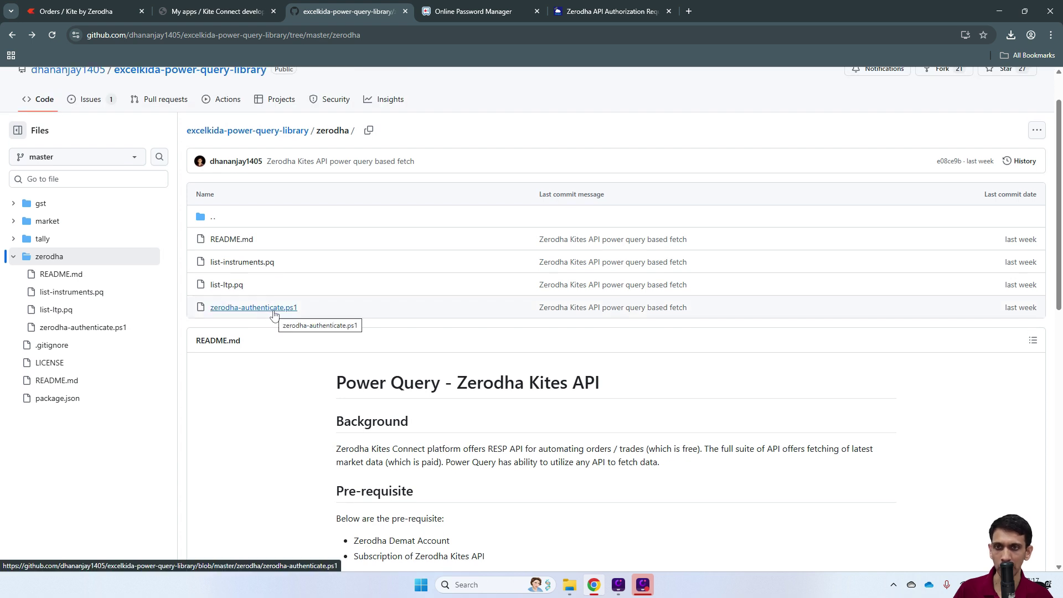
# Download zerodha-authenticate.ps1 from GitHub into the D:\zerodha folder and return to the repository's zerodha folder page
pyautogui.click(253, 308)
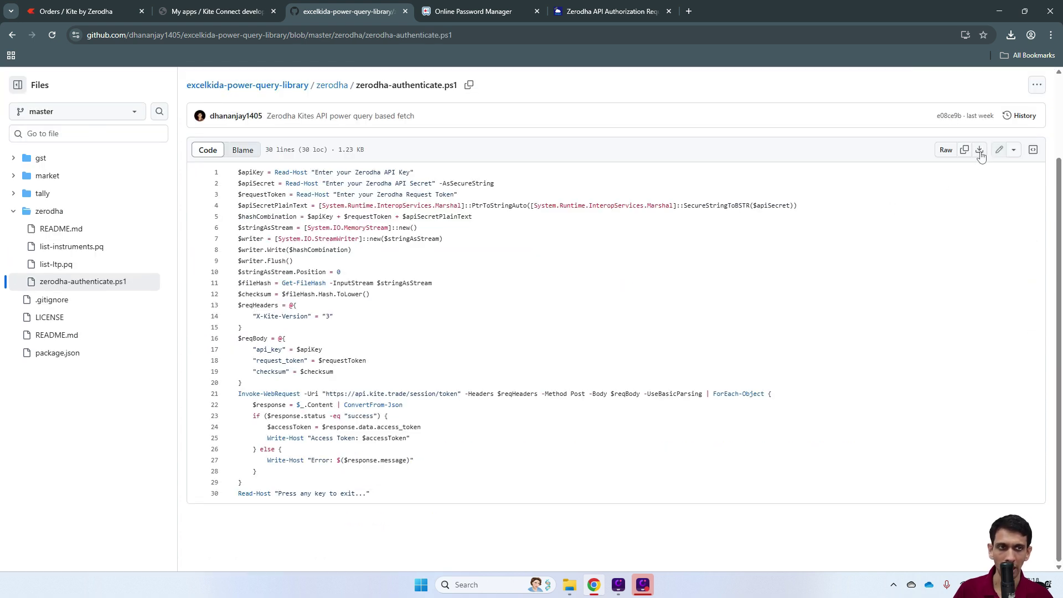
pyautogui.click(979, 150)
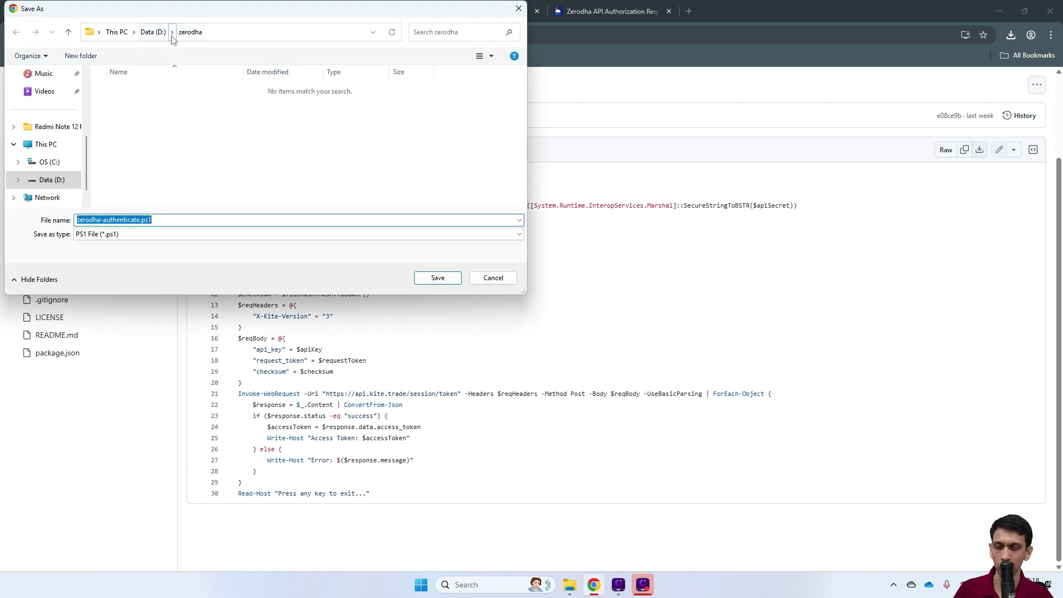
pyautogui.click(437, 279)
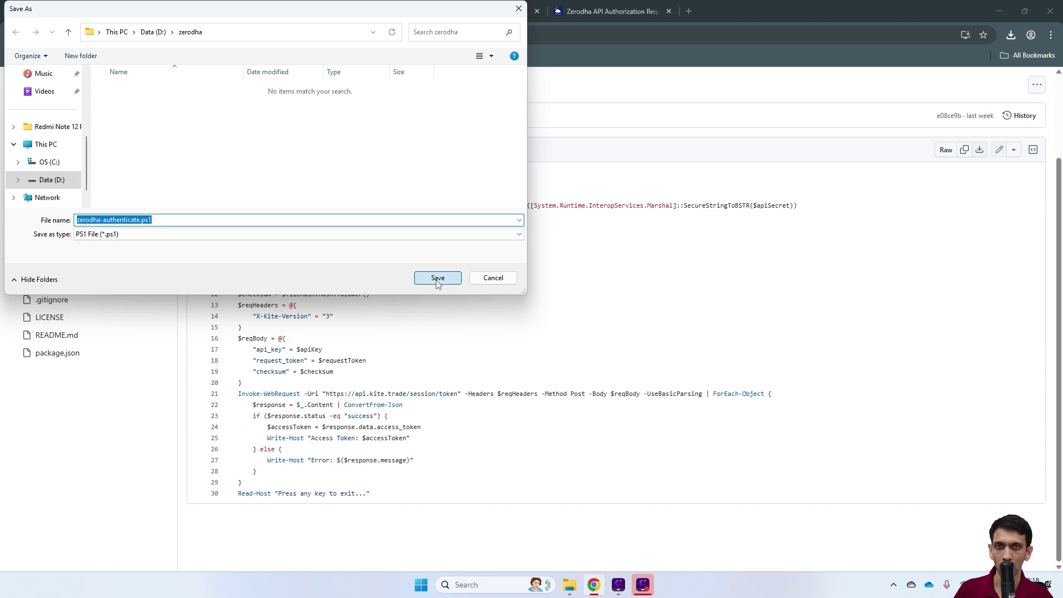
pyautogui.click(491, 282)
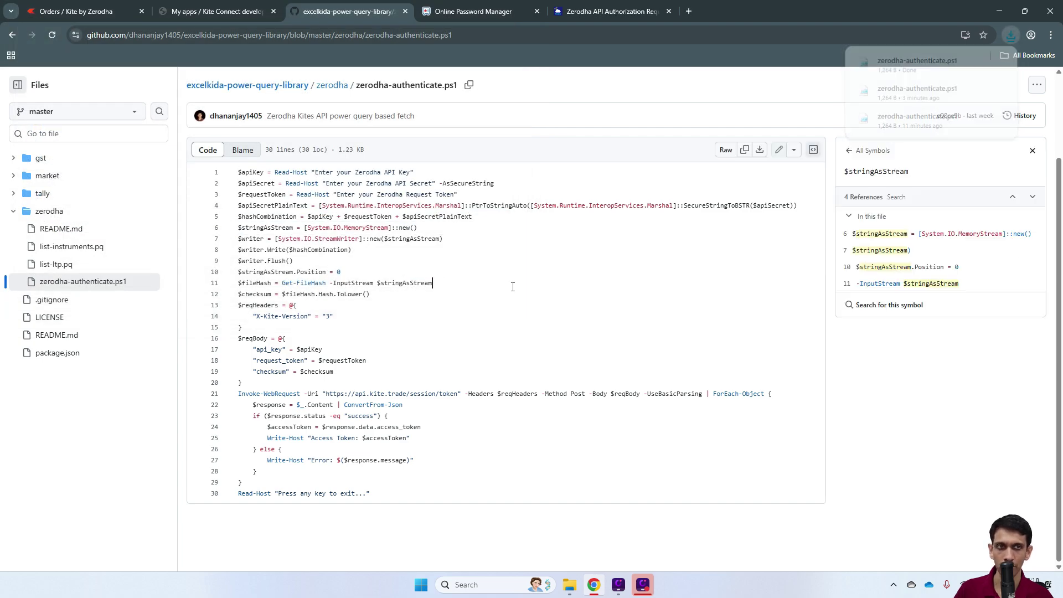
pyautogui.click(12, 35)
# Switch to File Explorer and unblock the downloaded zerodha-authenticate.ps1 through its file properties
pyautogui.click(580, 590)
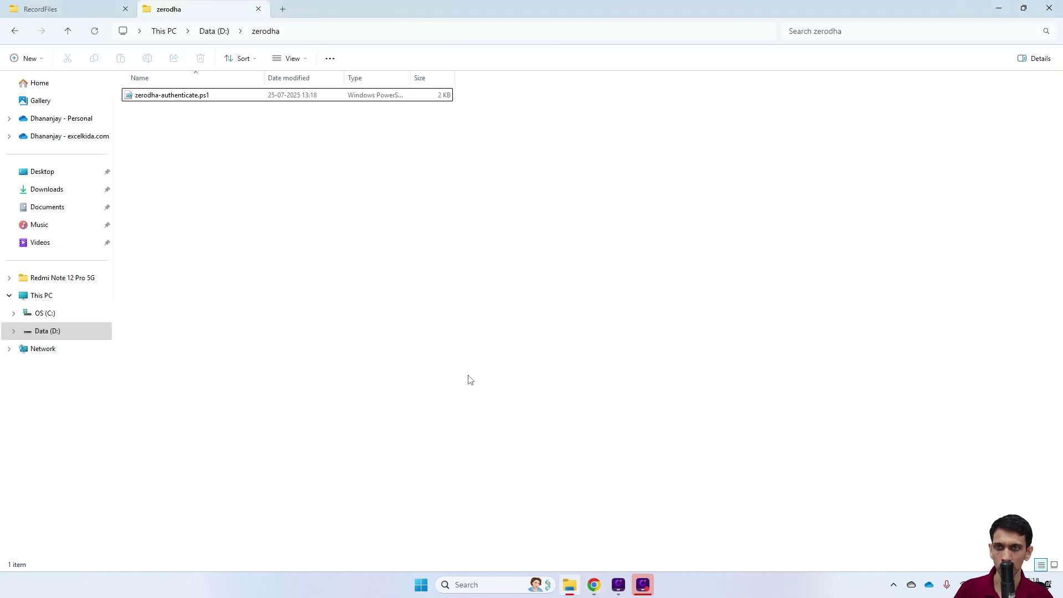
pyautogui.click(177, 97)
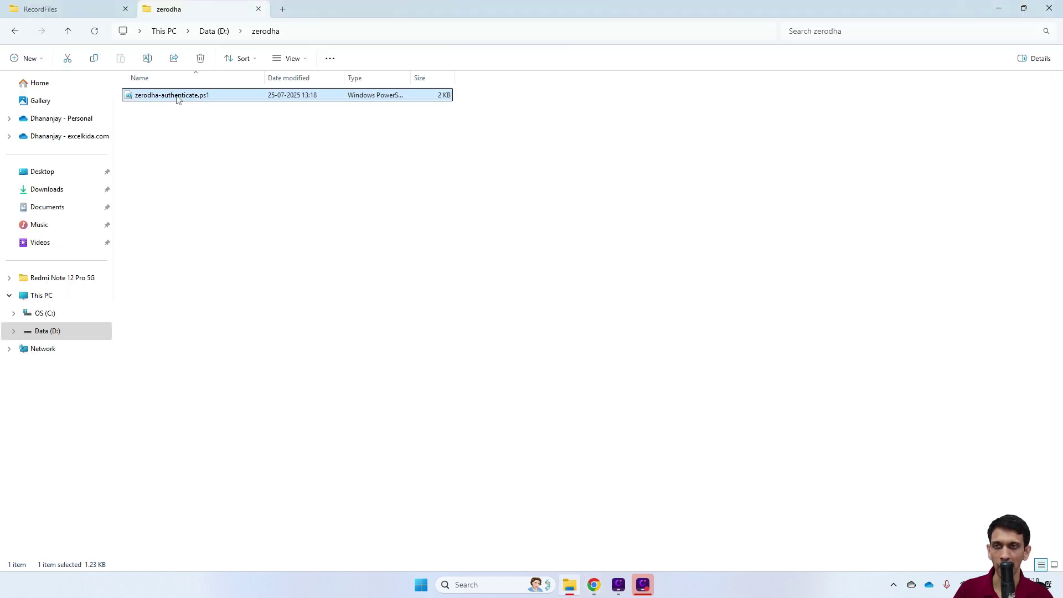
pyautogui.rightClick(177, 98)
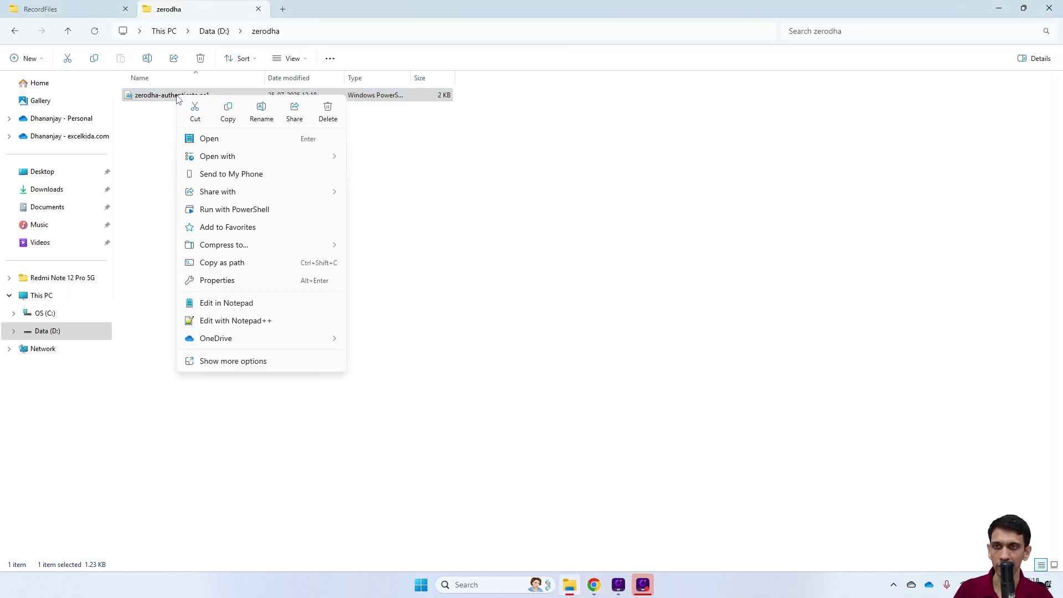
pyautogui.click(230, 362)
pyautogui.click(228, 362)
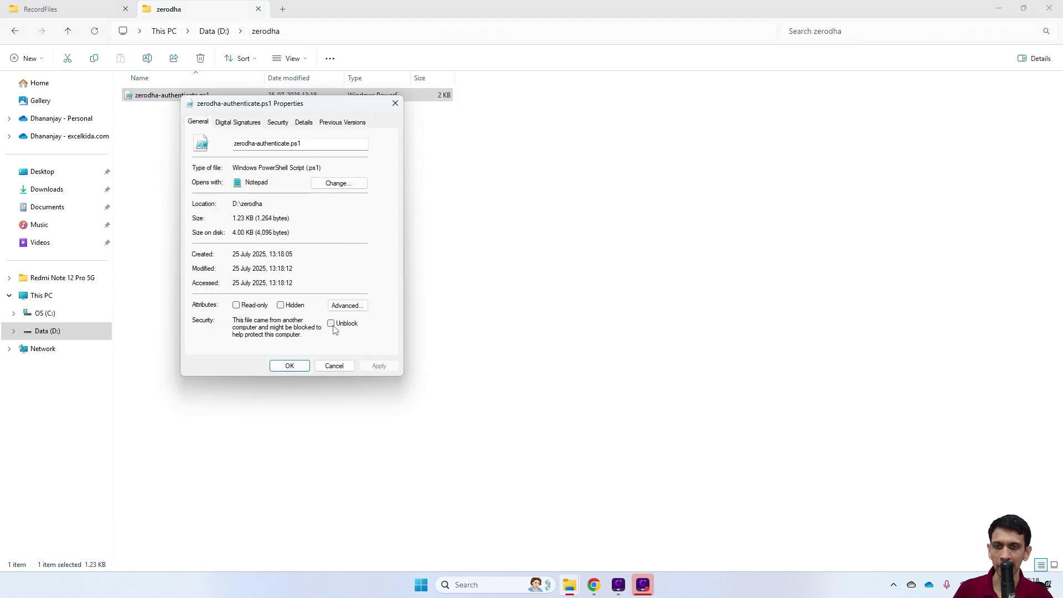
pyautogui.click(332, 325)
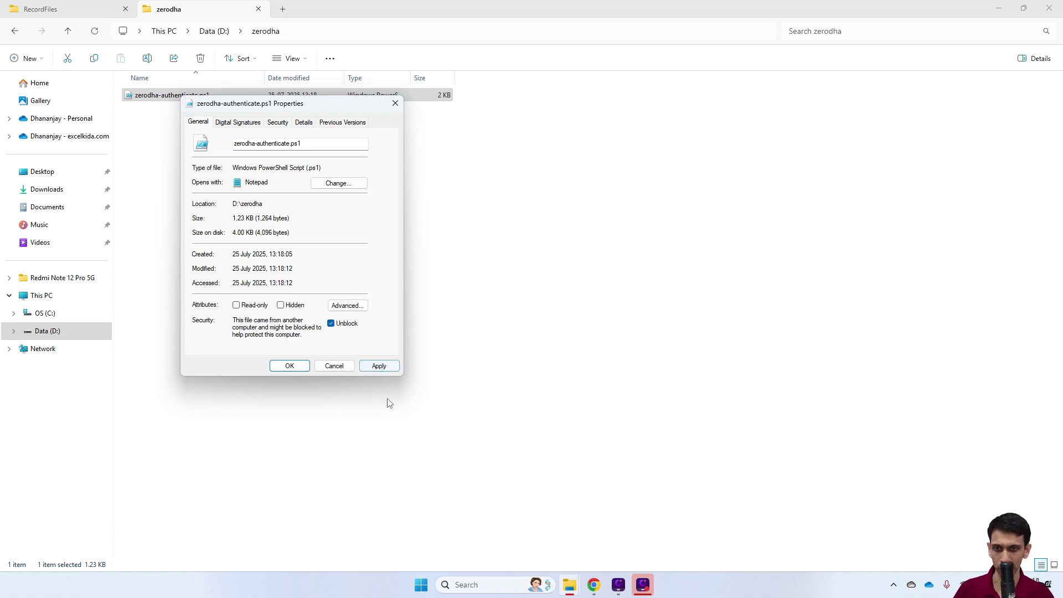
pyautogui.click(387, 368)
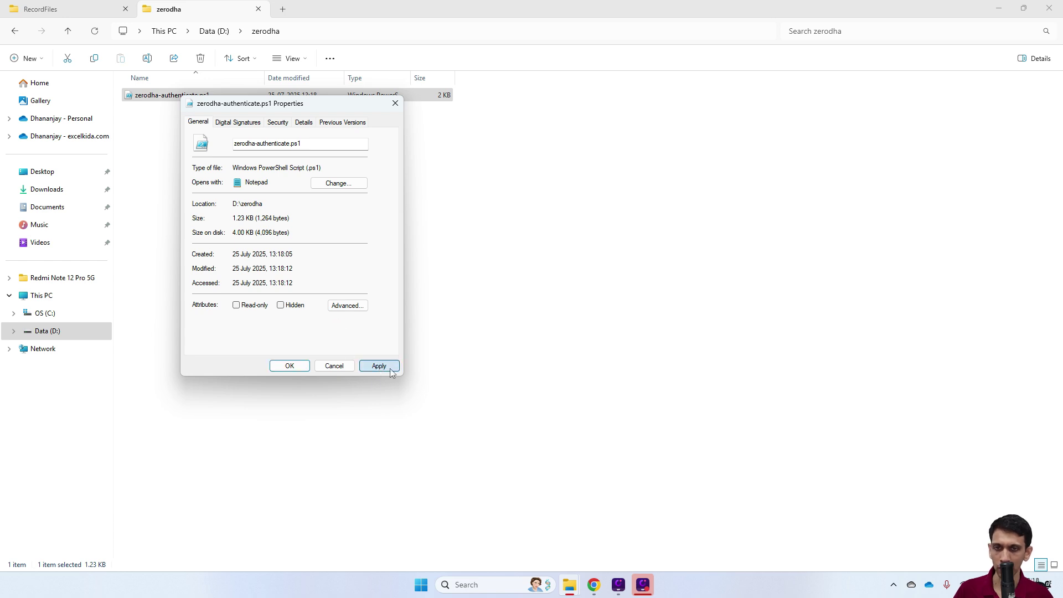
pyautogui.click(289, 367)
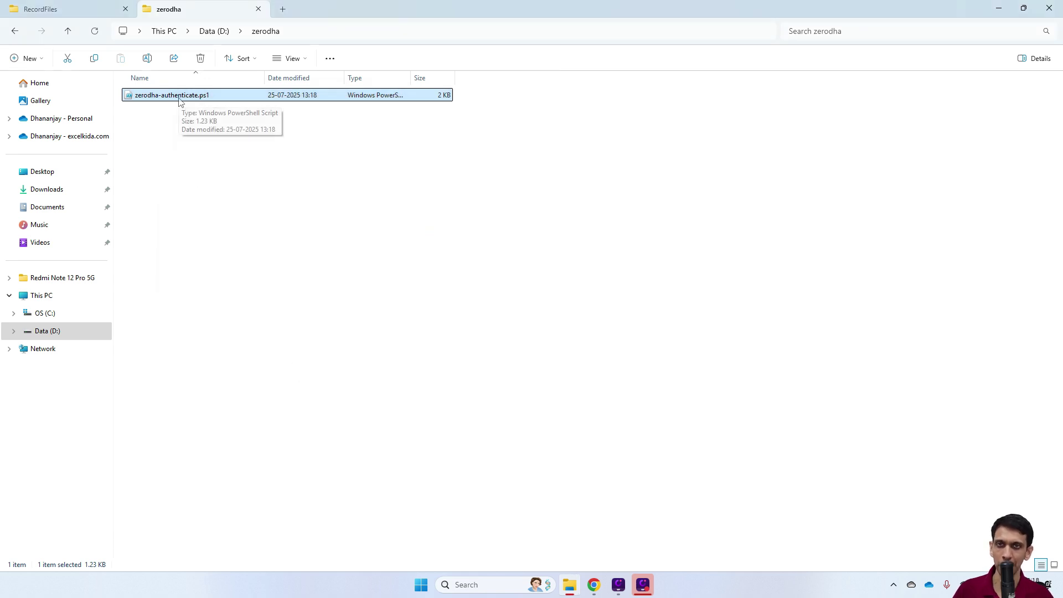
pyautogui.click(297, 219)
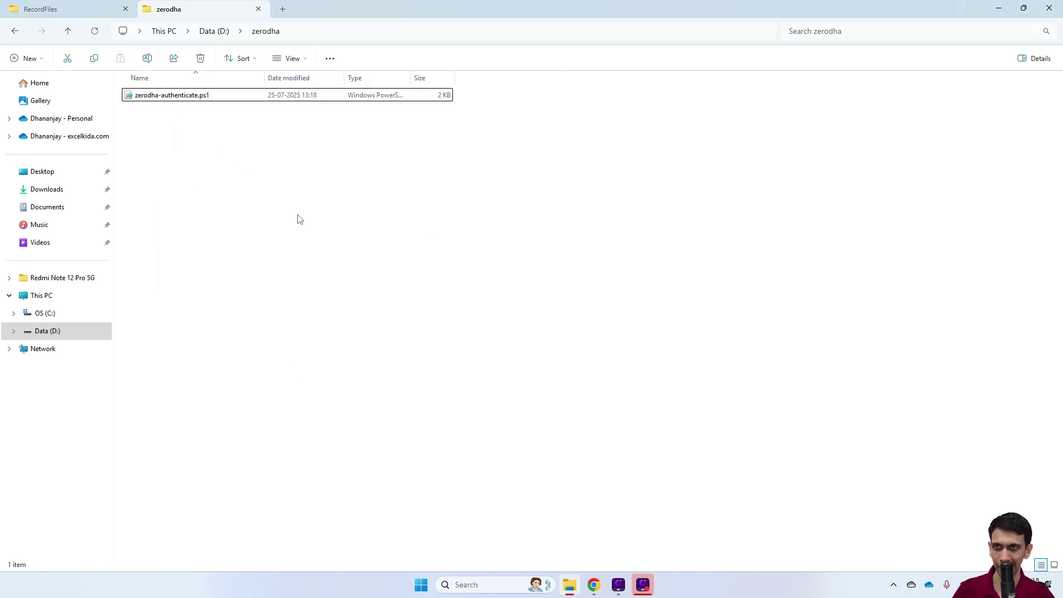
# Return to Chrome to review the README's Browser based Authentication notes and check the logged-in Kite session
pyautogui.hotkey('alt', 'Tab')
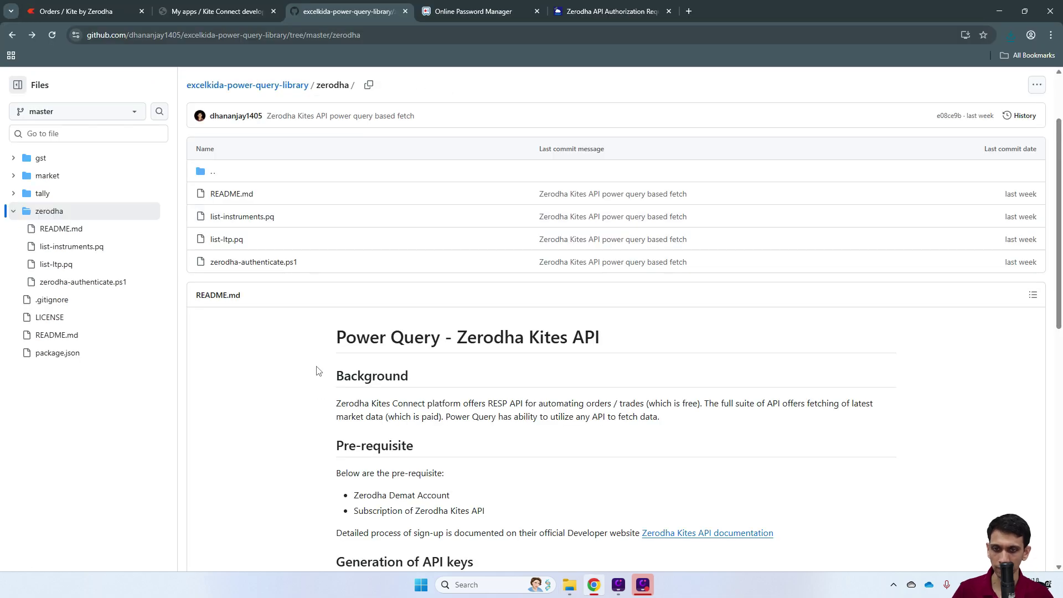
pyautogui.scroll(-6, 396, 412)
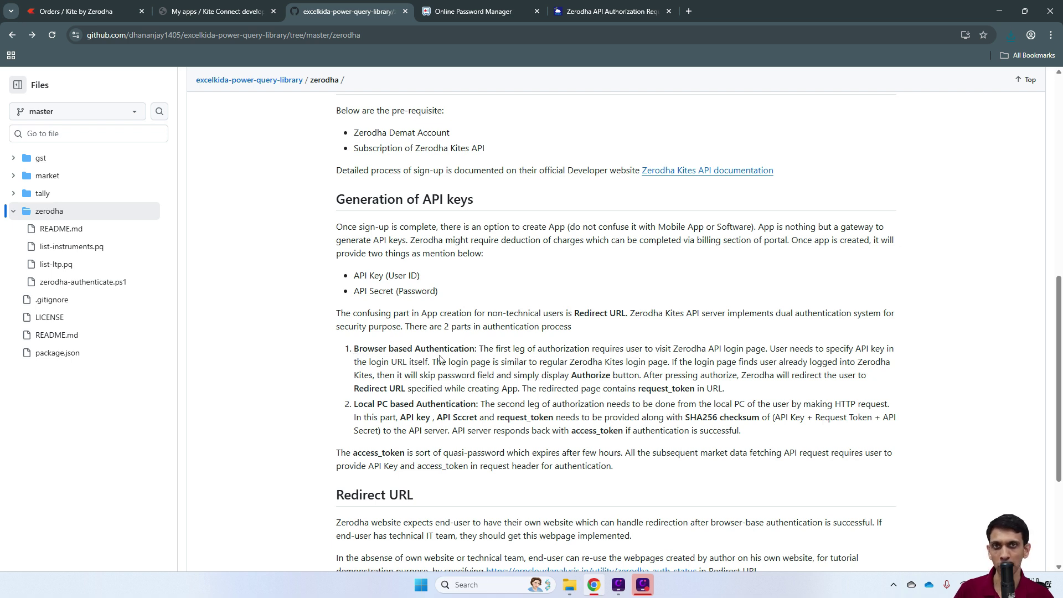
pyautogui.click(102, 12)
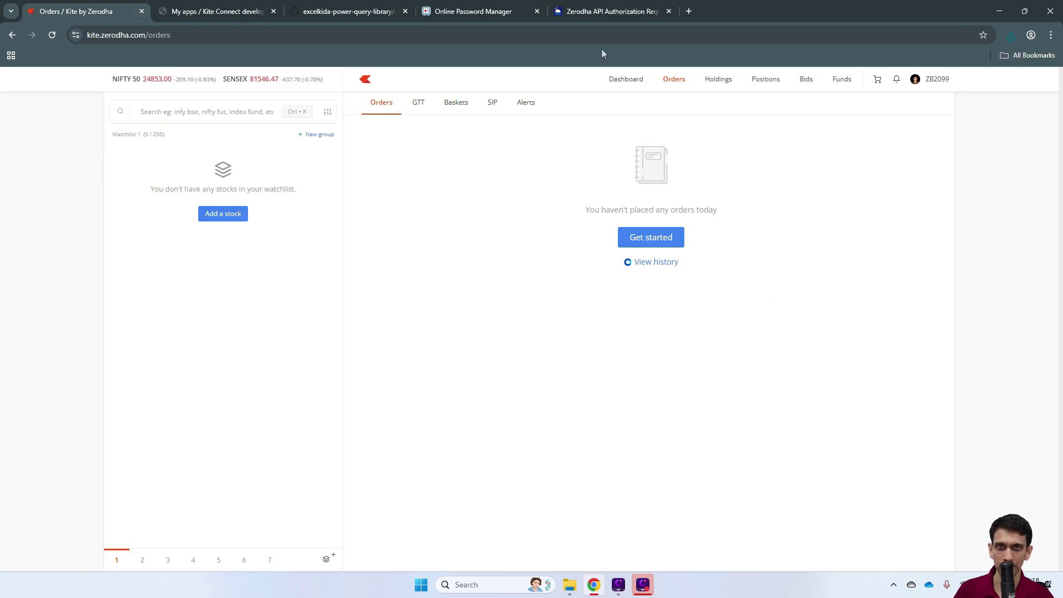
# Copy the API key from the Zerodha Kite API entry in Zoho Vault and submit it on the Zerodha API Authorization page
pyautogui.click(458, 12)
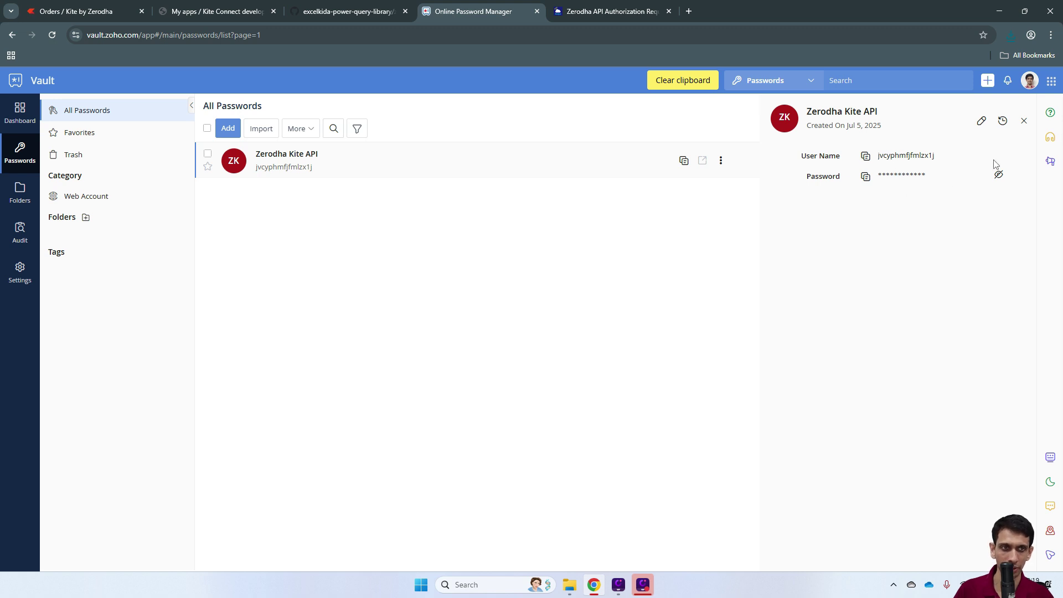
pyautogui.click(865, 155)
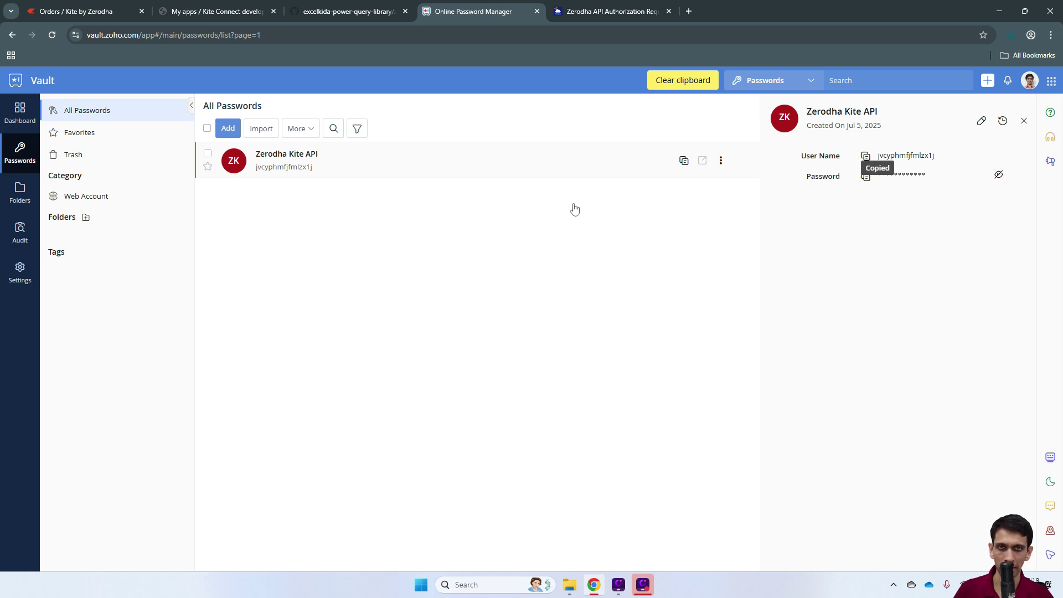
pyautogui.click(636, 11)
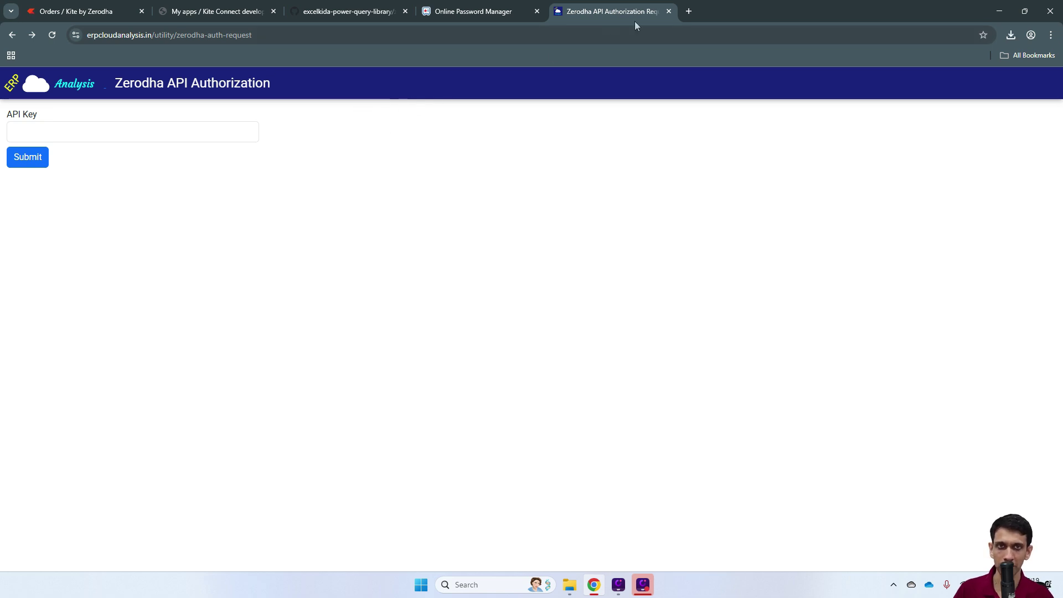
pyautogui.click(138, 134)
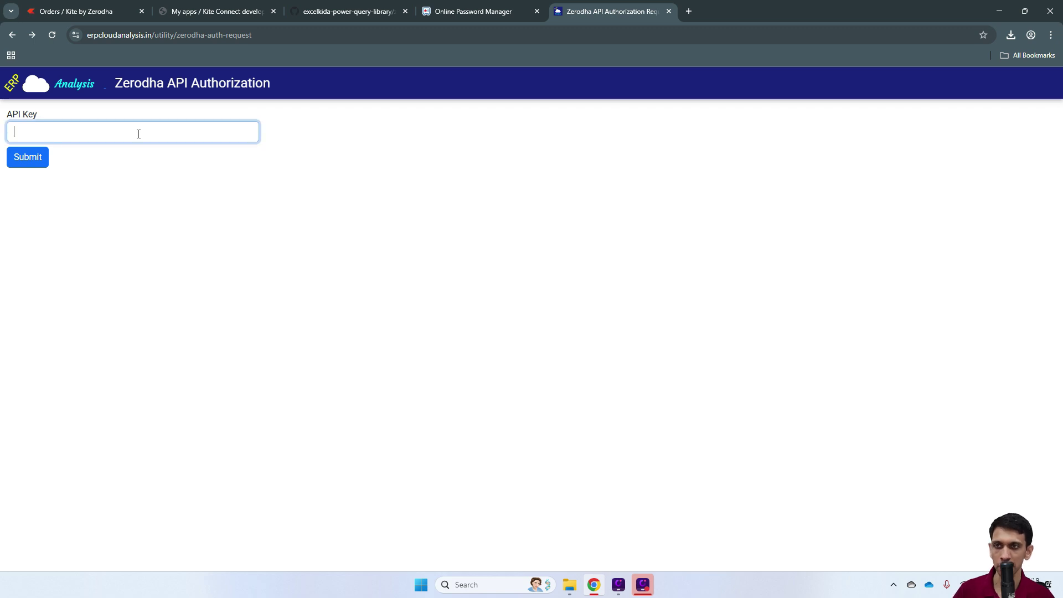
pyautogui.hotkey('ctrl', 'v')
pyautogui.click(149, 214)
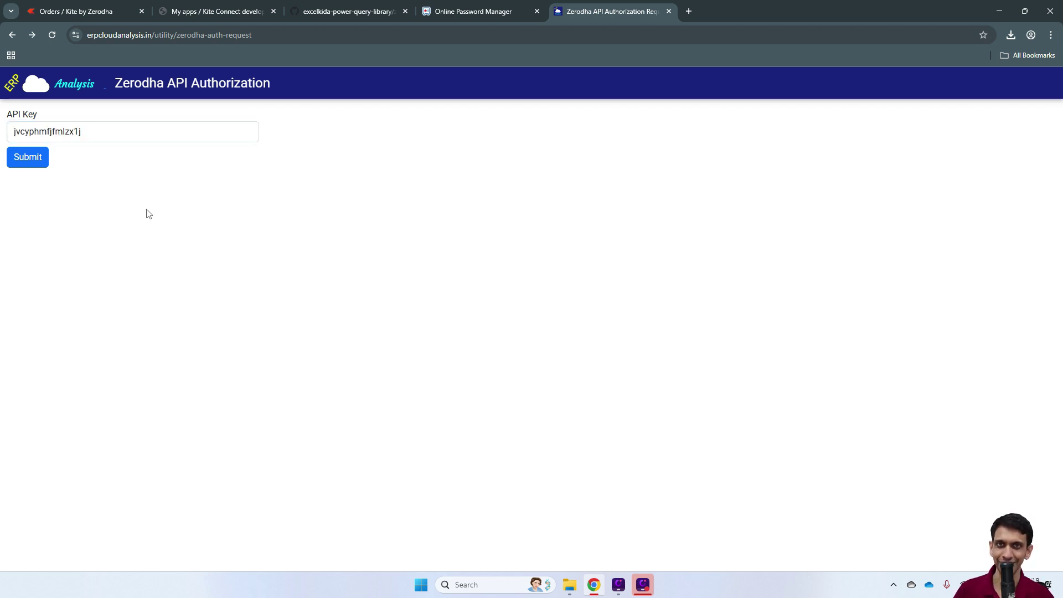
pyautogui.click(29, 160)
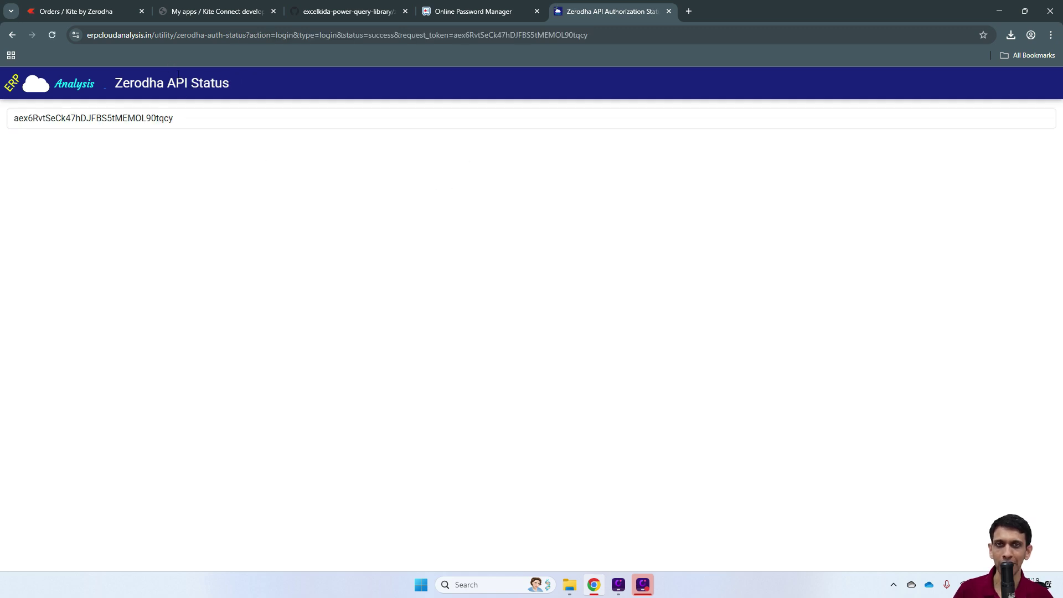
# Examine the request token on the Zerodha API Status page alongside the Kite session and the README's authentication notes
pyautogui.click(92, 17)
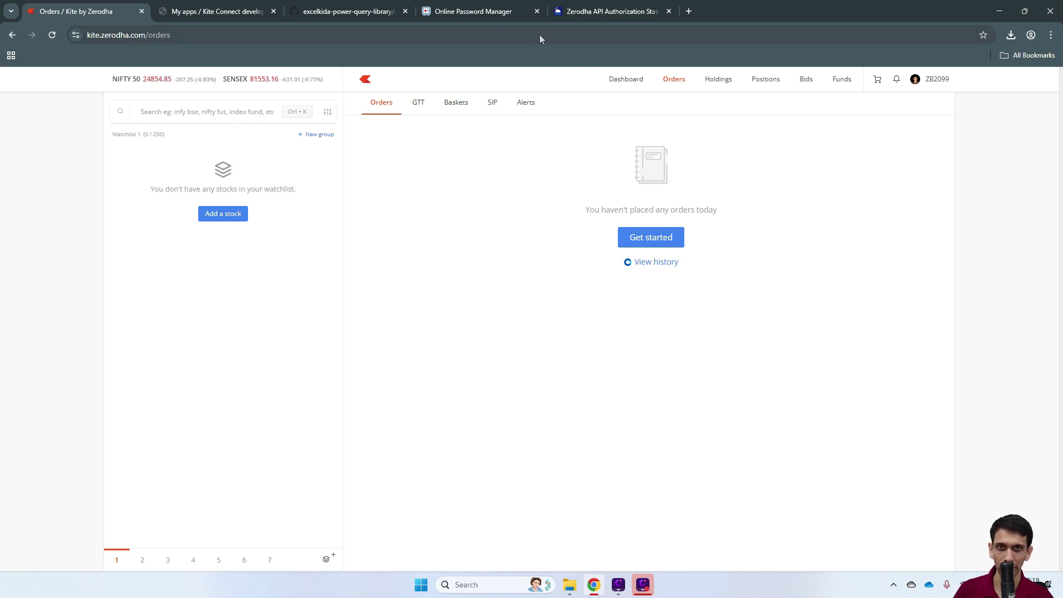
pyautogui.click(616, 16)
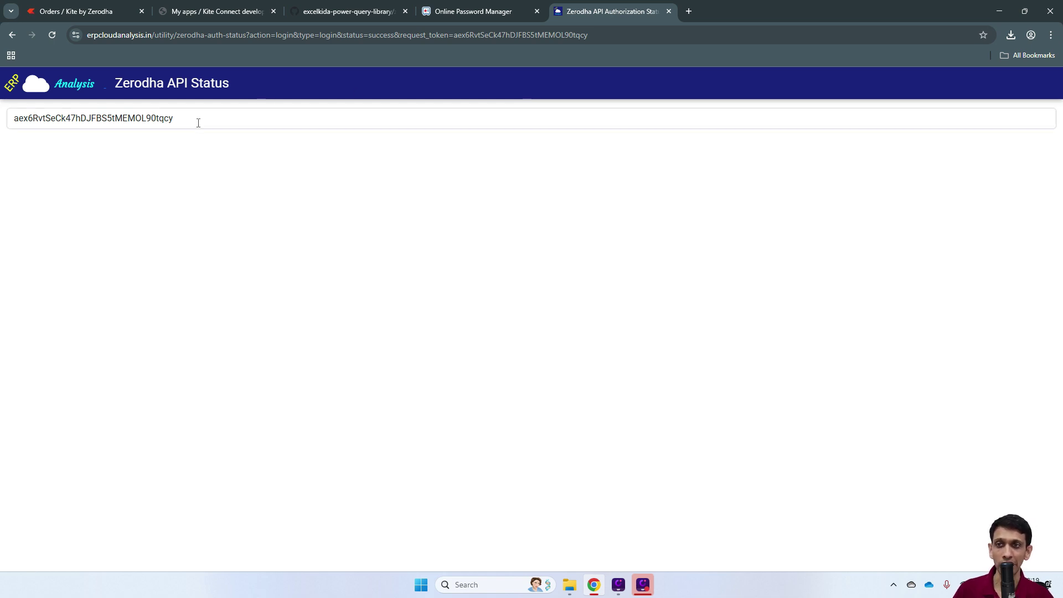
pyautogui.moveTo(198, 123); pyautogui.dragTo(4, 124)
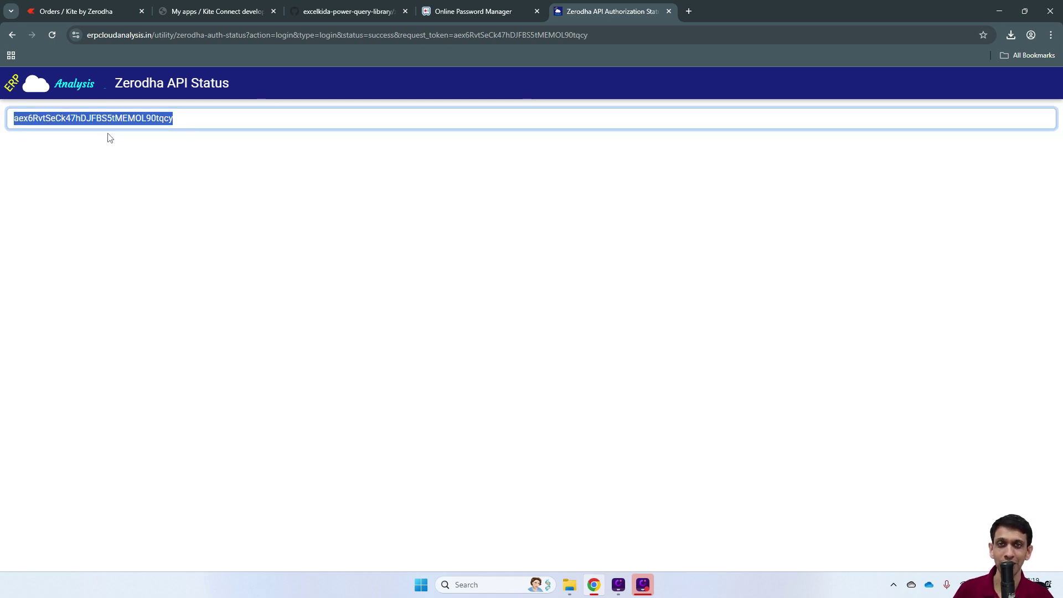
pyautogui.click(200, 141)
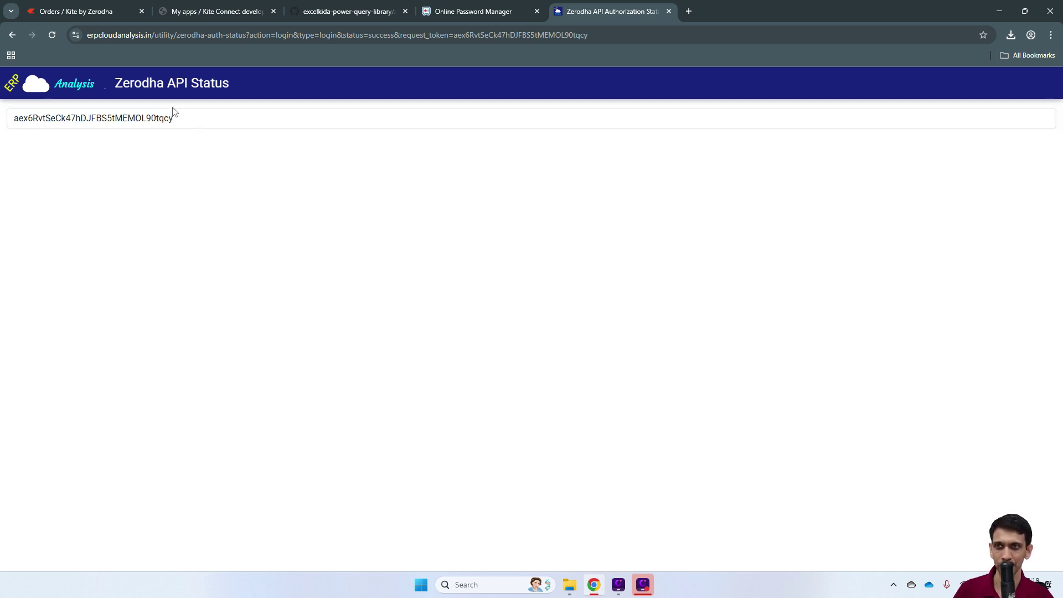
pyautogui.click(343, 15)
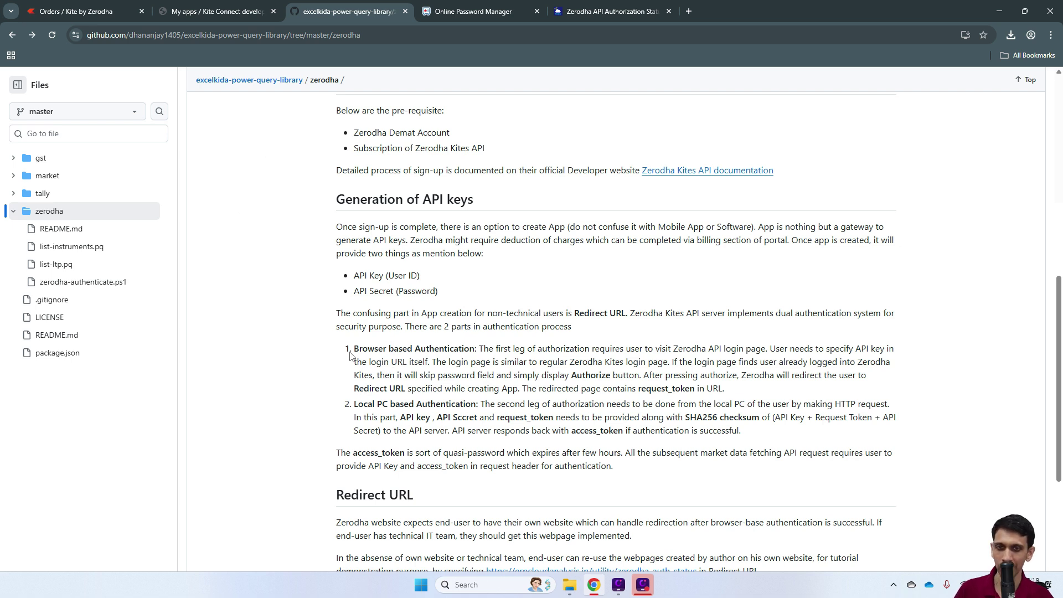
pyautogui.click(586, 13)
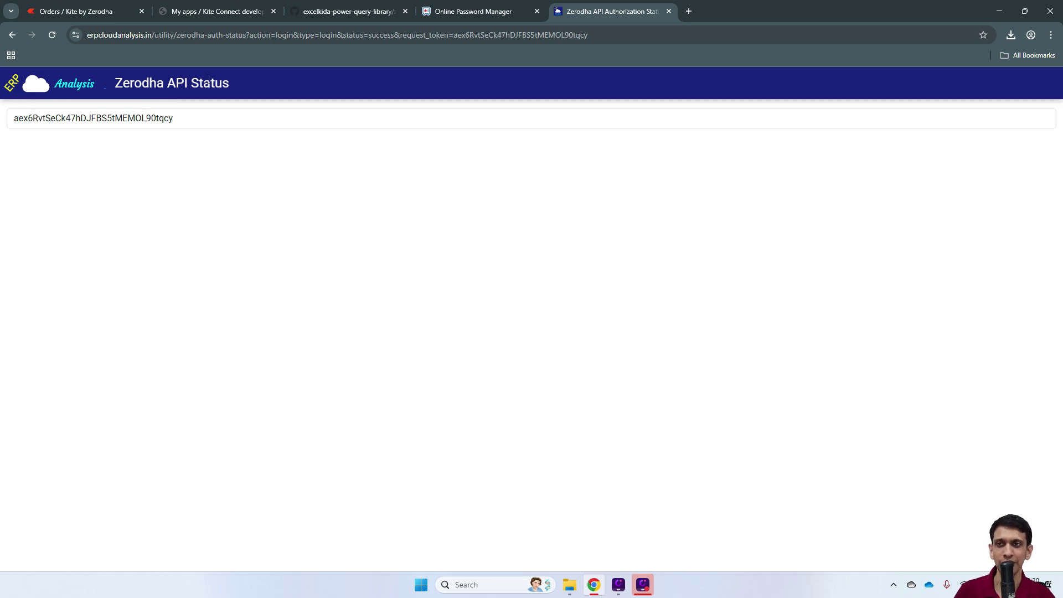
pyautogui.click(327, 14)
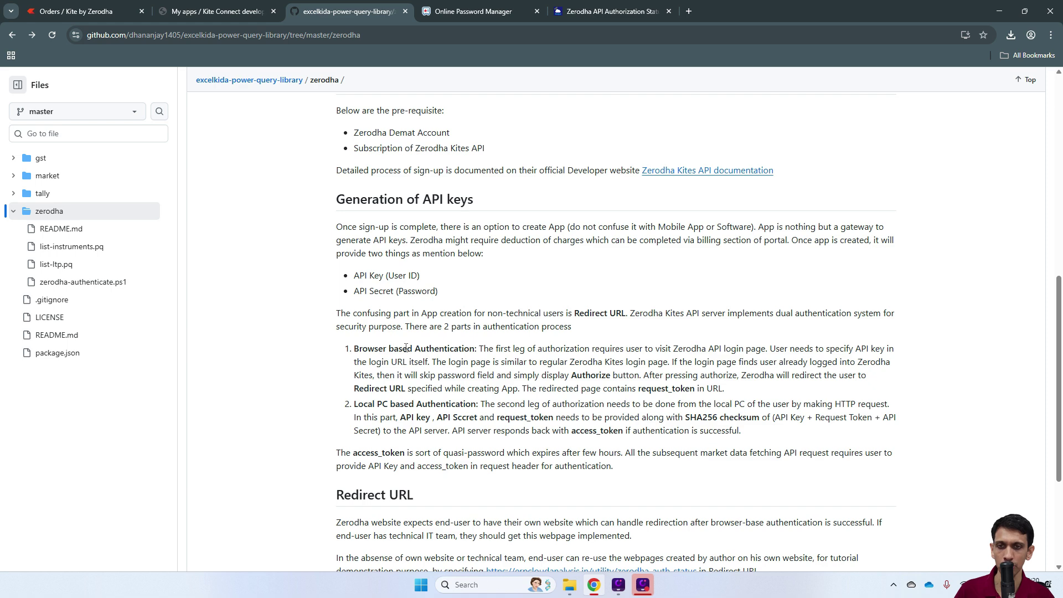
pyautogui.click(603, 14)
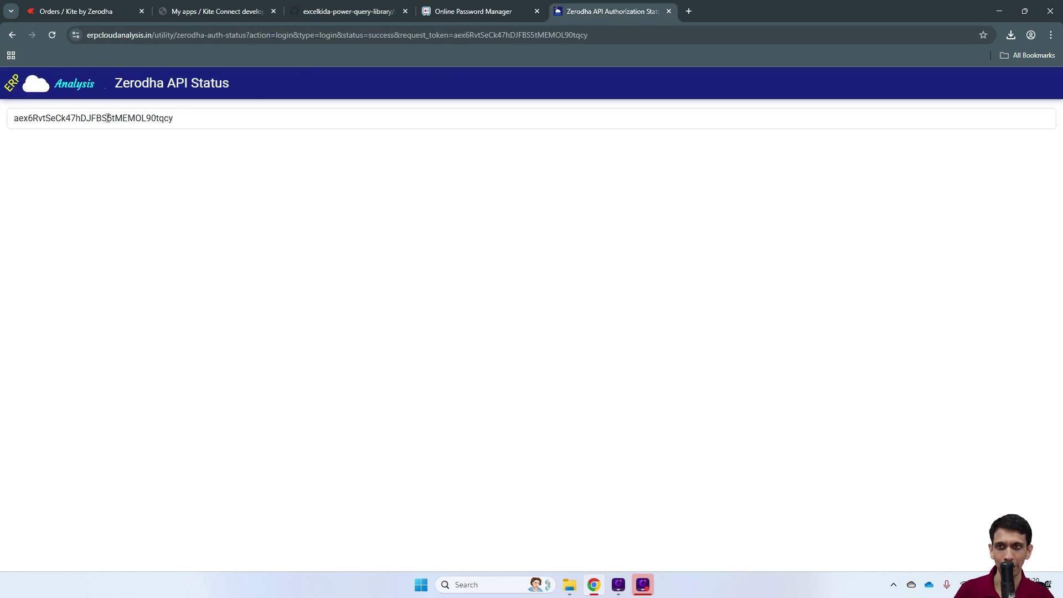
# Switch to File Explorer and run zerodha-authenticate.ps1 from the D:\zerodha folder with PowerShell
pyautogui.click(445, 13)
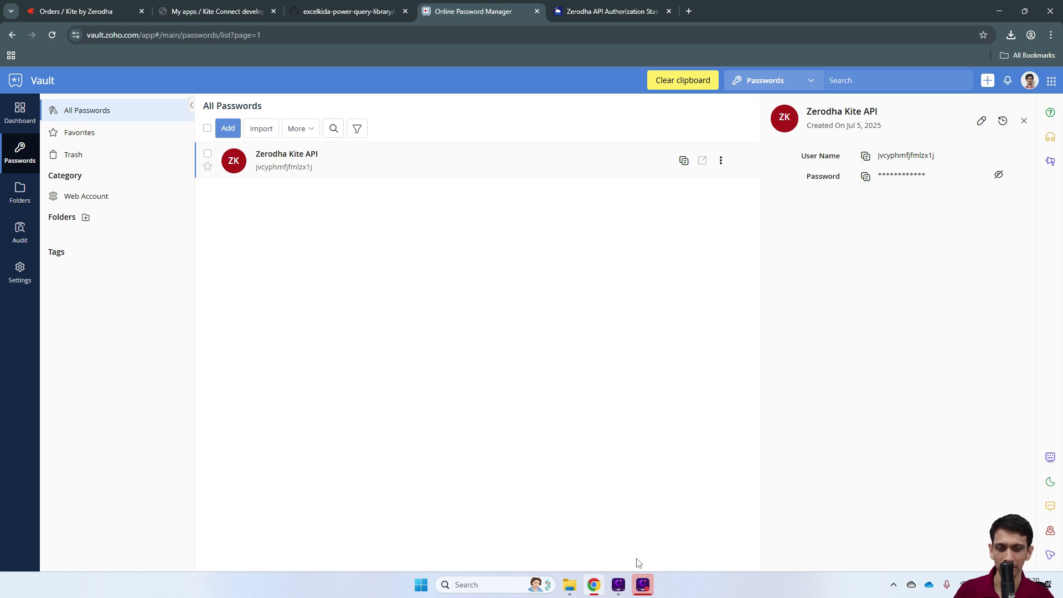
pyautogui.moveTo(570, 584)
pyautogui.click(570, 529)
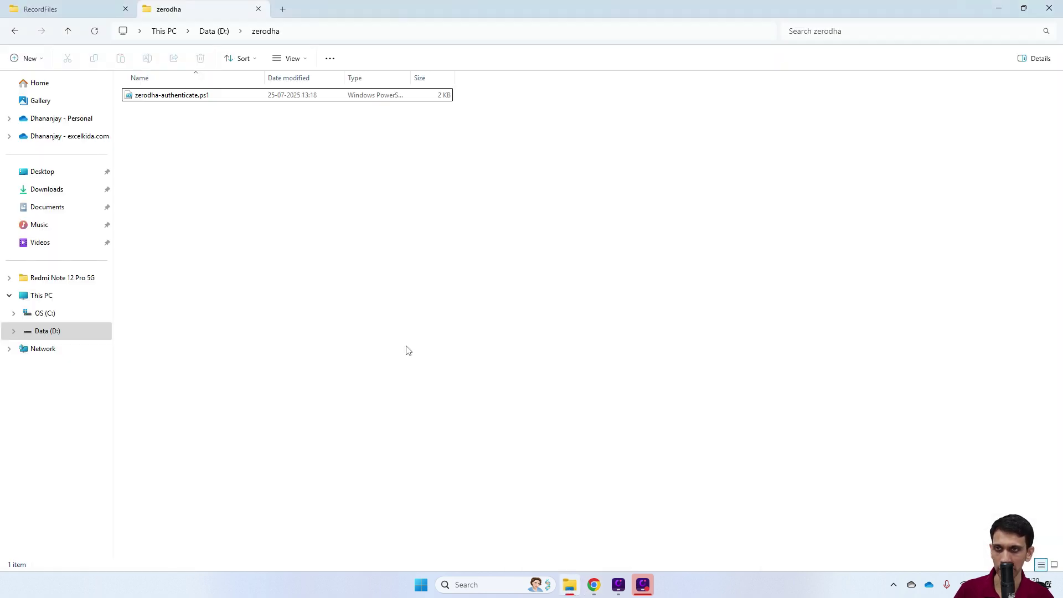
pyautogui.click(171, 98)
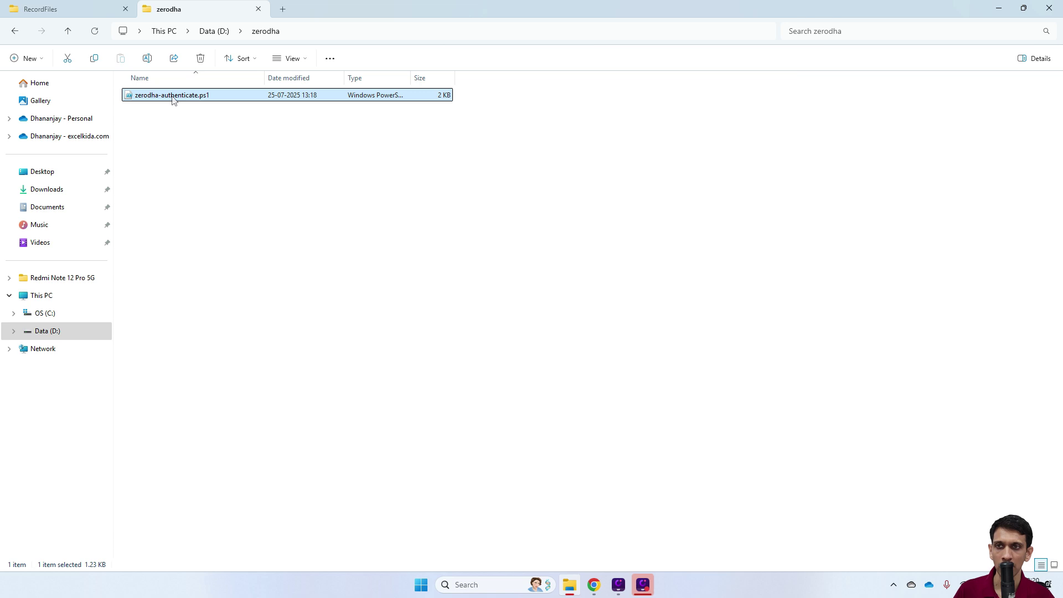
pyautogui.rightClick(173, 98)
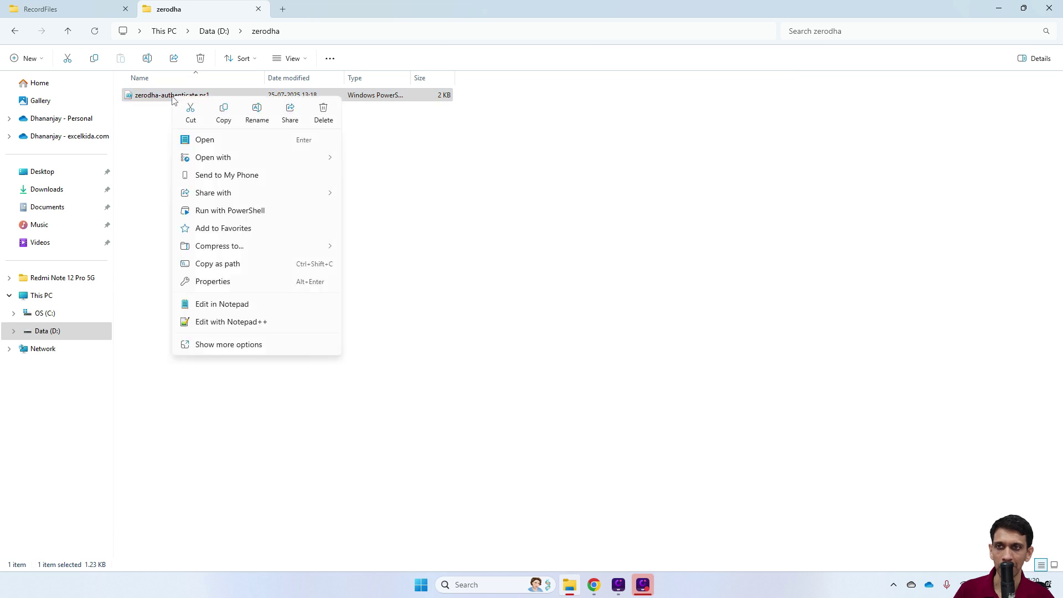
pyautogui.click(245, 215)
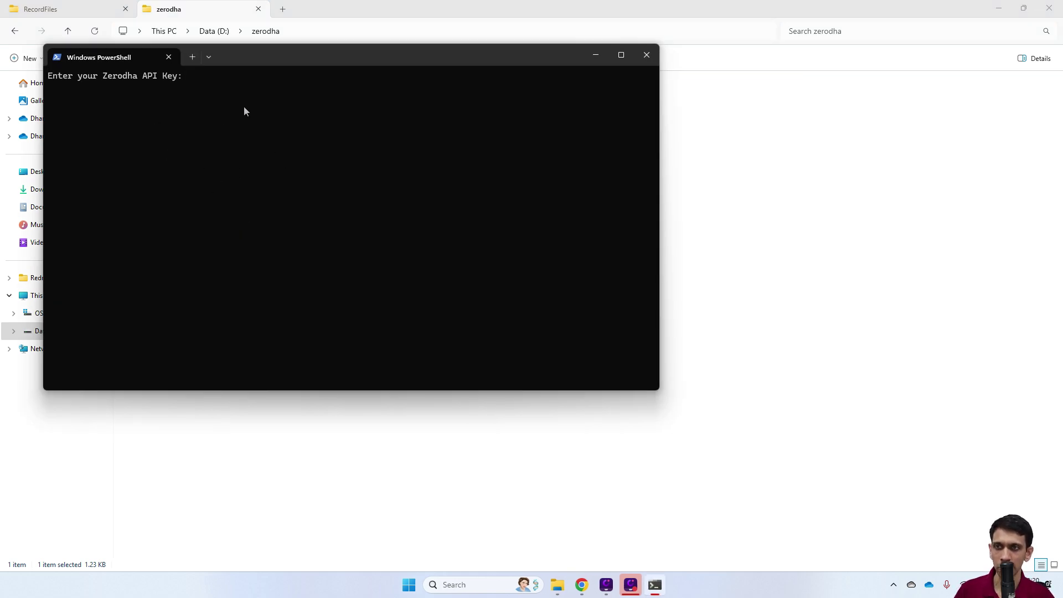
# Copy the API key from the Zerodha Kite API entry in Zoho Vault in Chrome and submit it at the PowerShell API key prompt
pyautogui.click(581, 585)
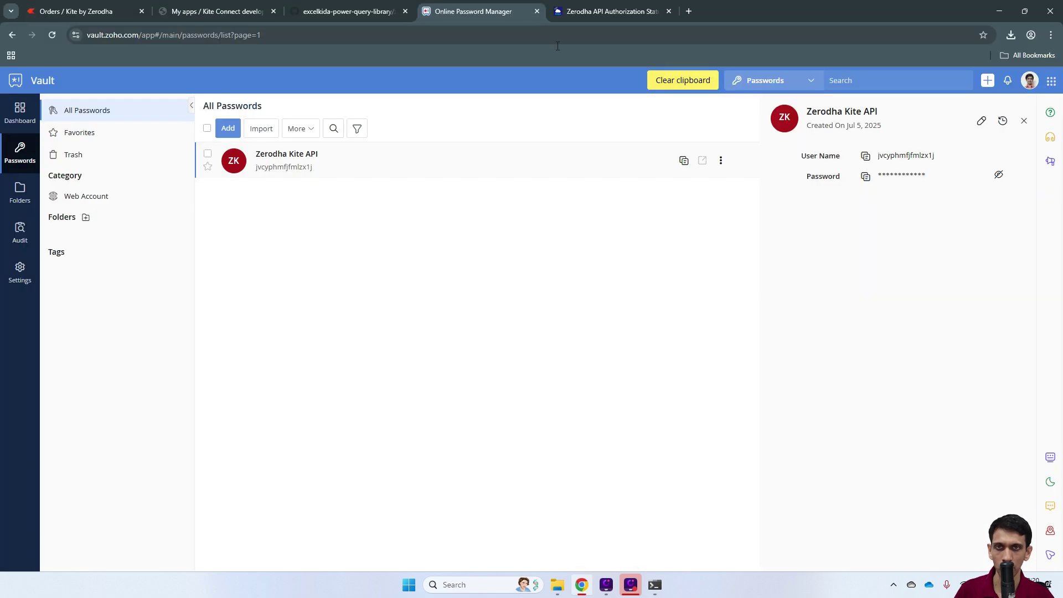
pyautogui.click(867, 158)
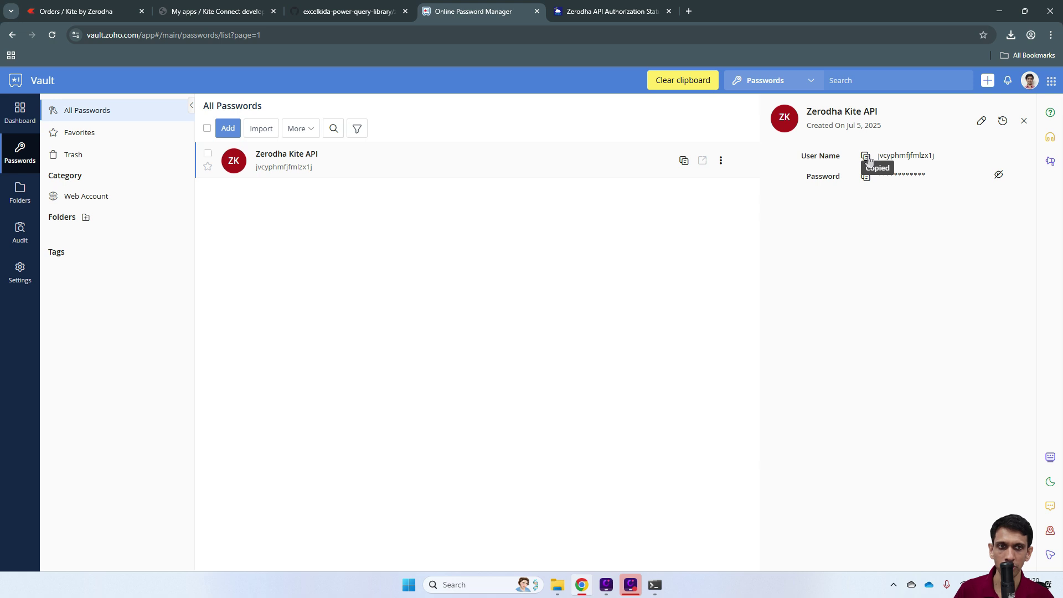
pyautogui.hotkey('alt', 'Tab')
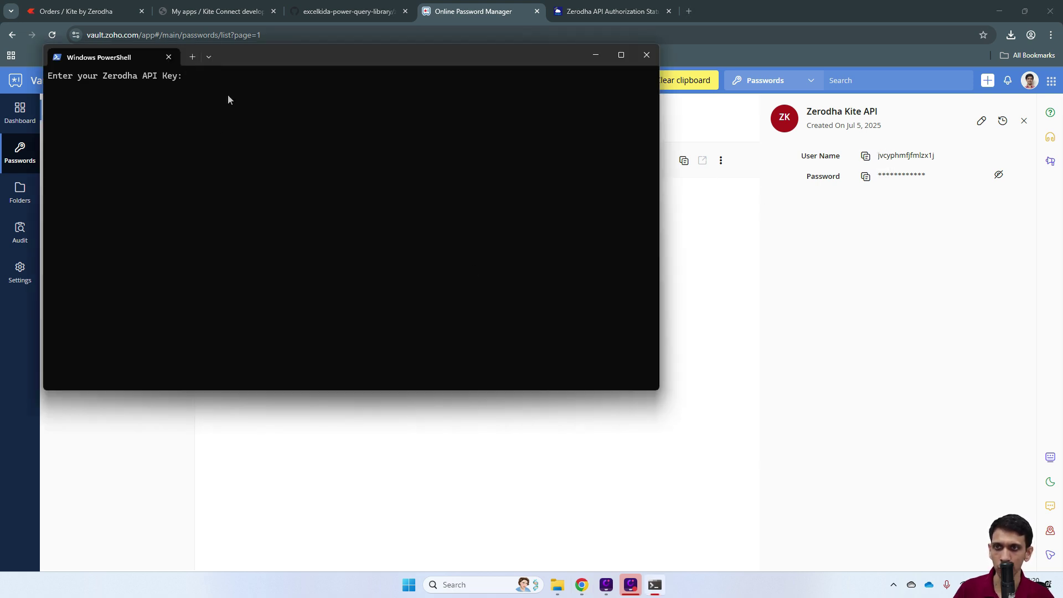
pyautogui.hotkey('ctrl', 'v')
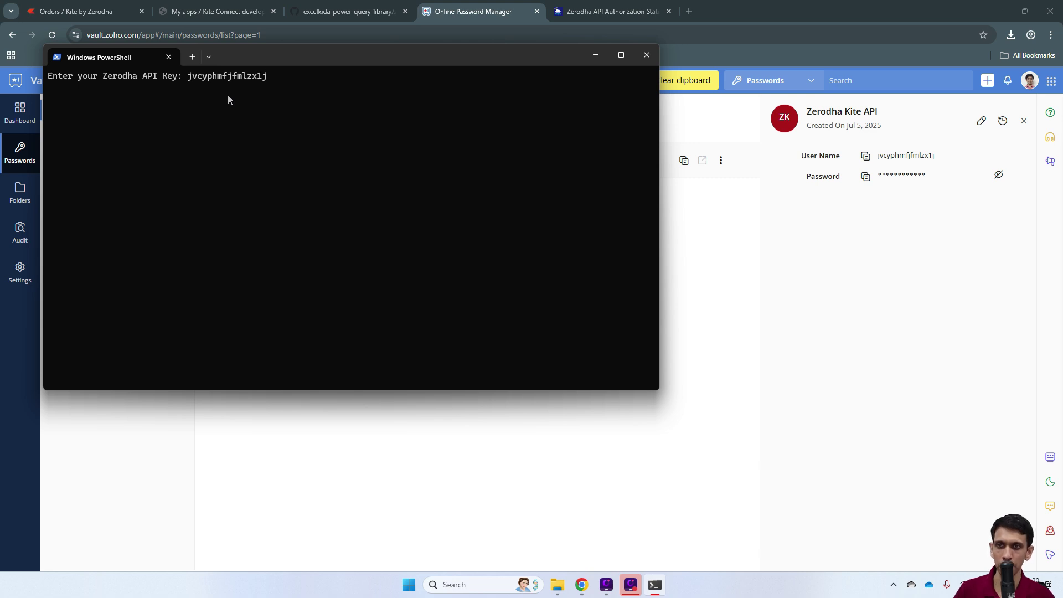
pyautogui.press('Return')
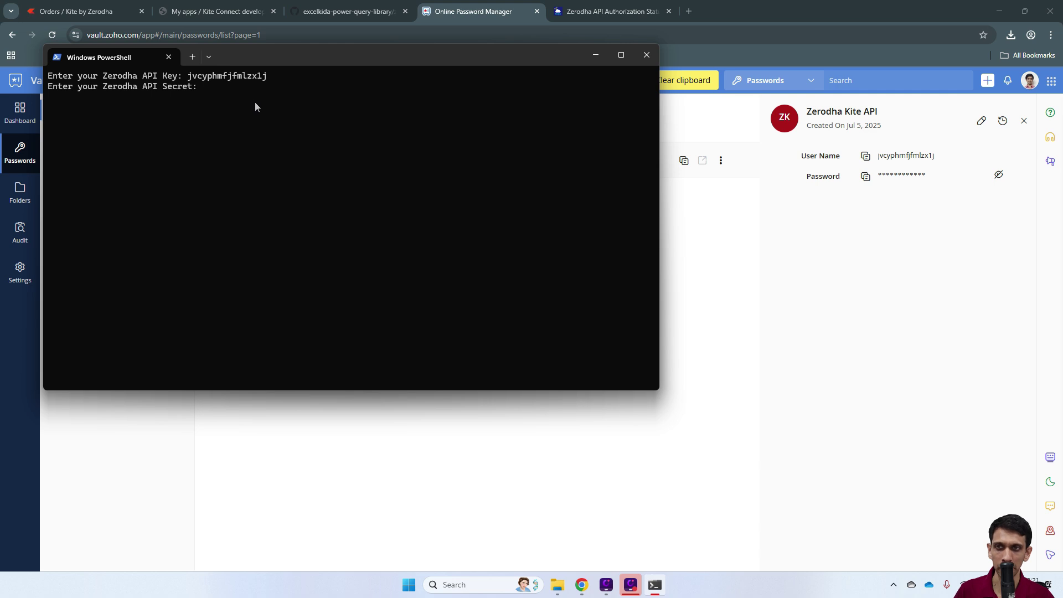
# Copy the API secret from the same Zoho Vault entry and submit it at the PowerShell API secret prompt
pyautogui.click(751, 269)
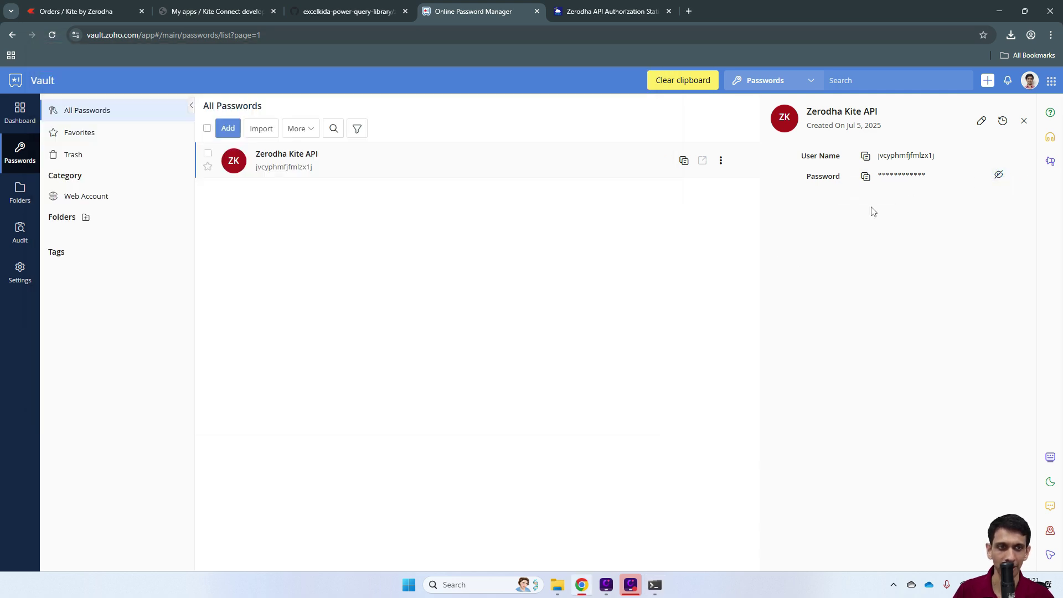
pyautogui.click(865, 178)
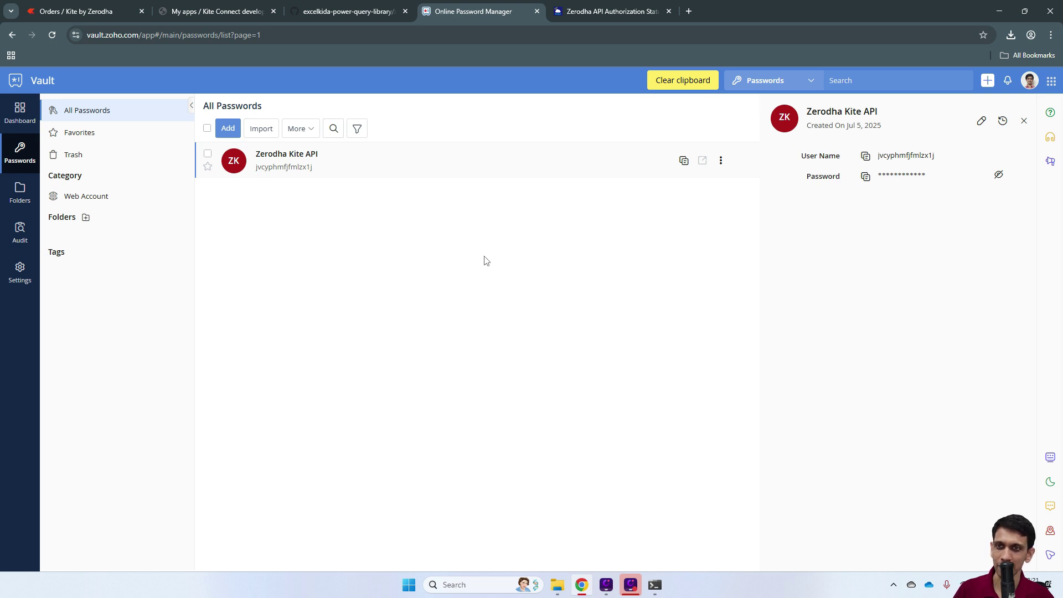
pyautogui.hotkey('alt', 'Tab')
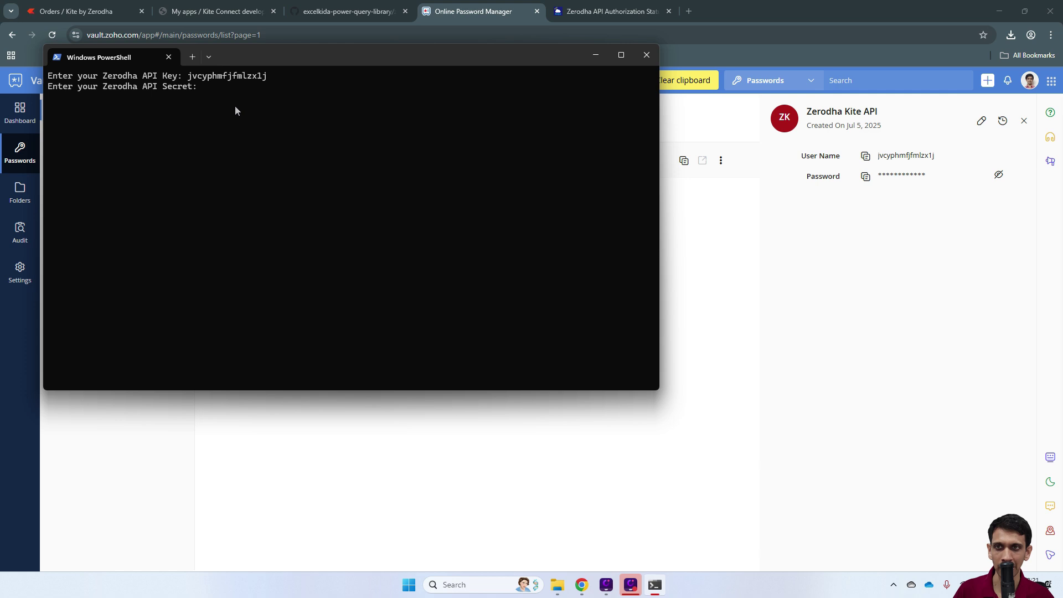
pyautogui.hotkey('ctrl', 'v')
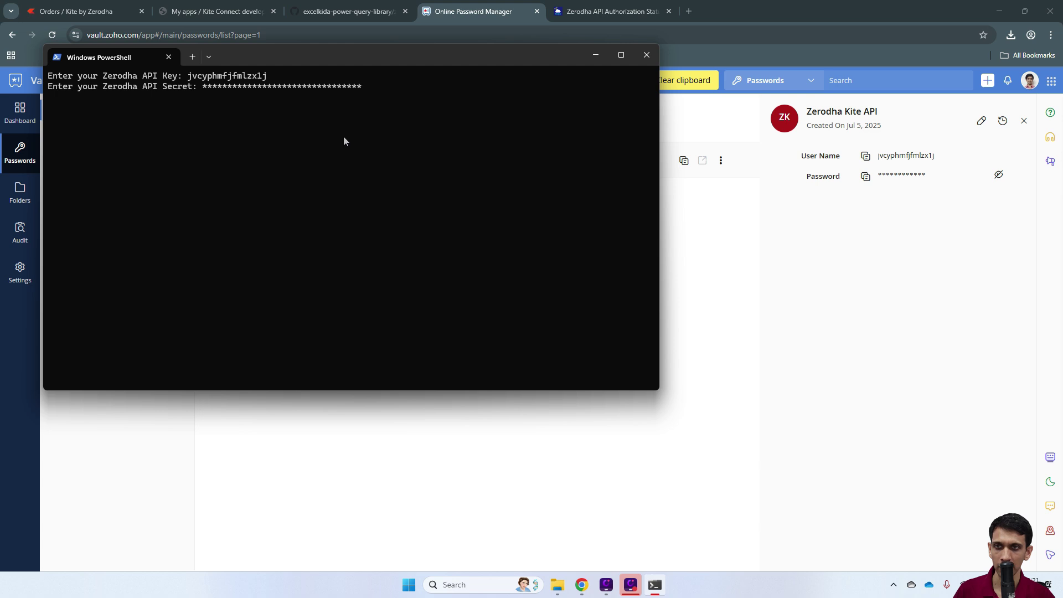
pyautogui.press('Return')
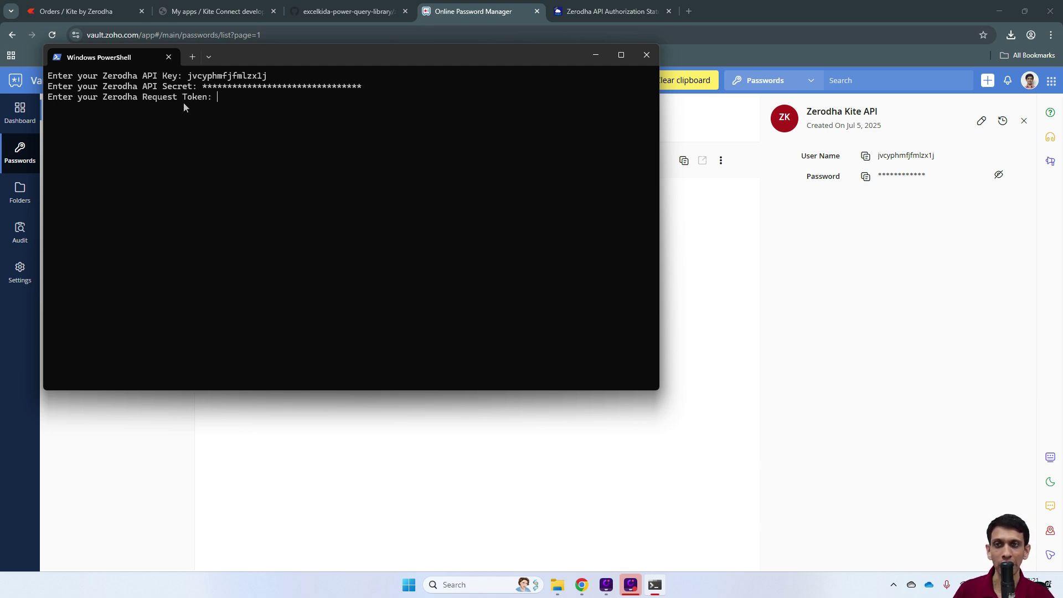
# Copy the request token from the Zerodha API Status page and submit it at the PowerShell request token prompt
pyautogui.click(601, 11)
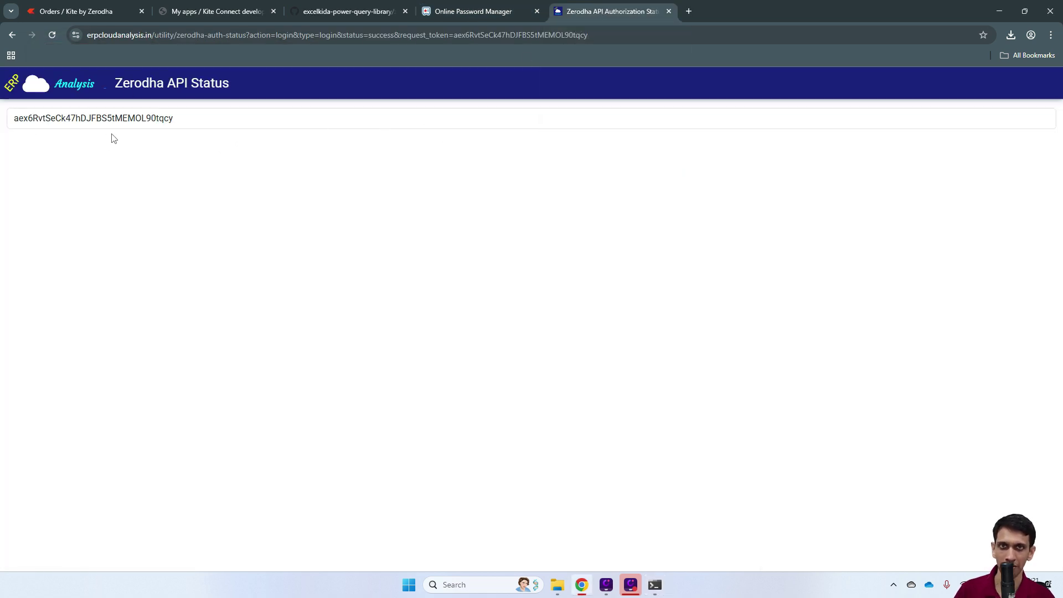
pyautogui.moveTo(188, 118); pyautogui.dragTo(2, 117)
pyautogui.hotkey('ctrl', 'c')
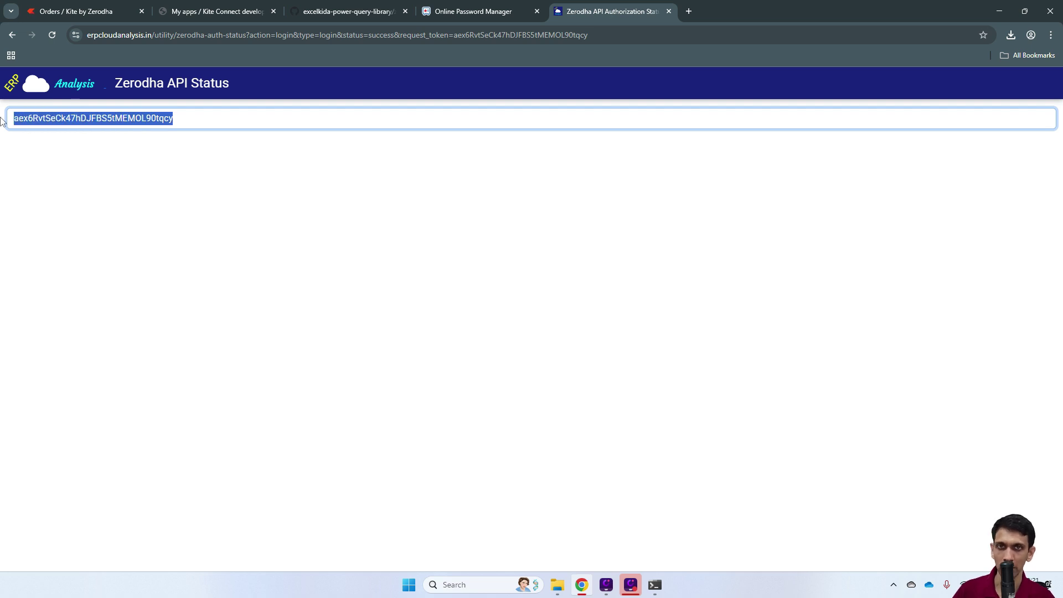
pyautogui.hotkey('alt', 'Tab')
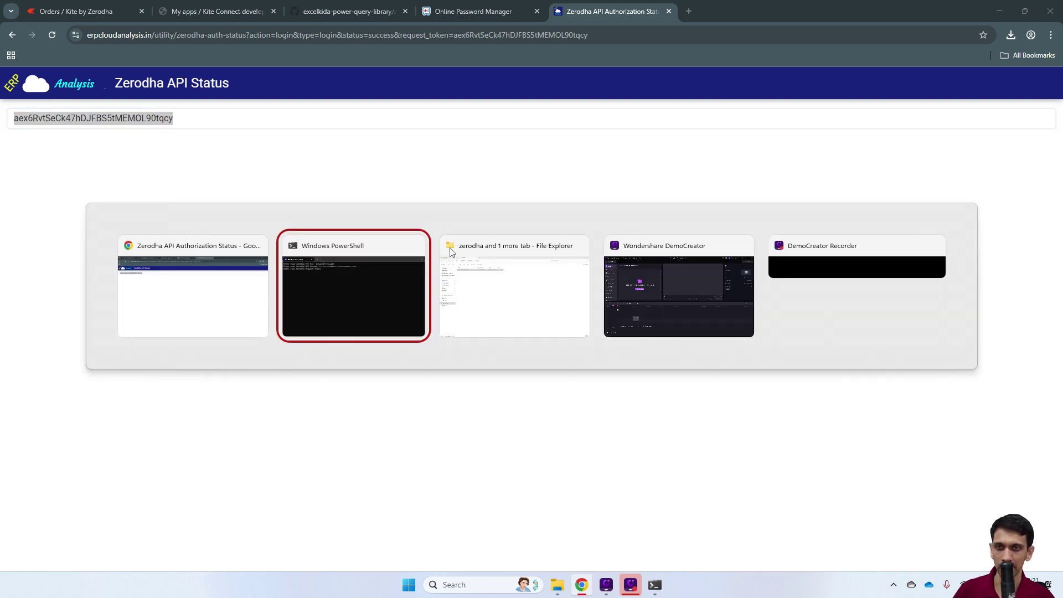
pyautogui.hotkey('ctrl', 'v')
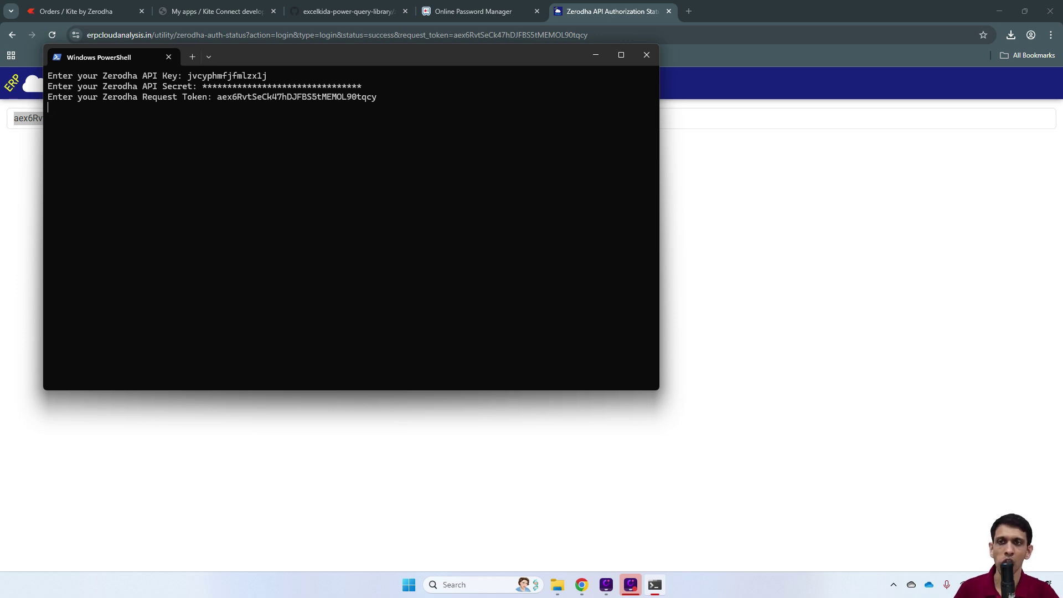
pyautogui.press('Return')
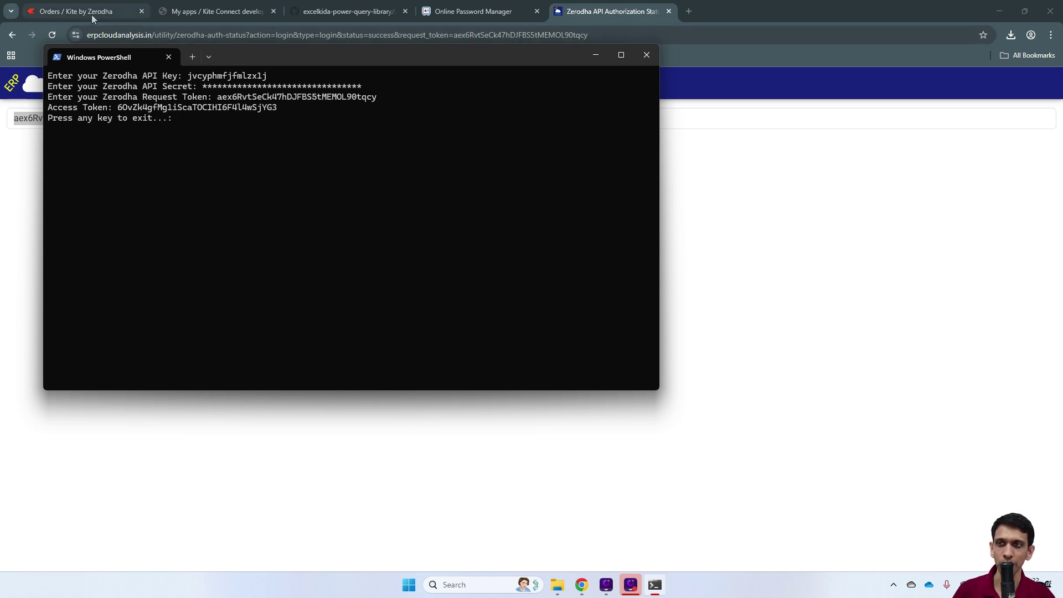
# Open list-instruments.pq in the zerodha folder of the excelkida-power-query-library GitHub repository and copy its code
pyautogui.moveTo(91, 11)
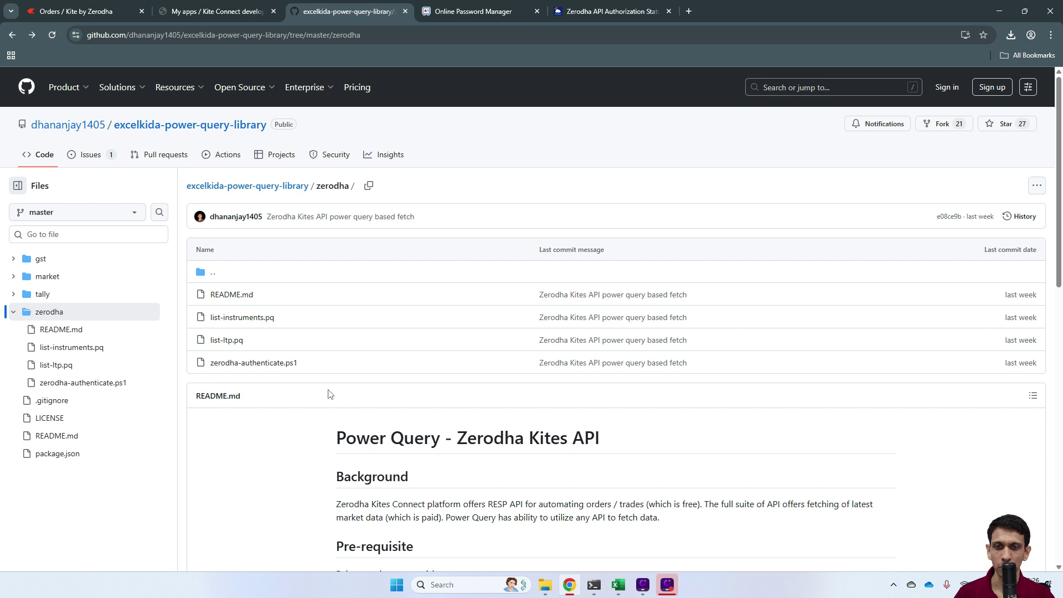
pyautogui.scroll(-1, 407, 416)
pyautogui.scroll(1, 389, 409)
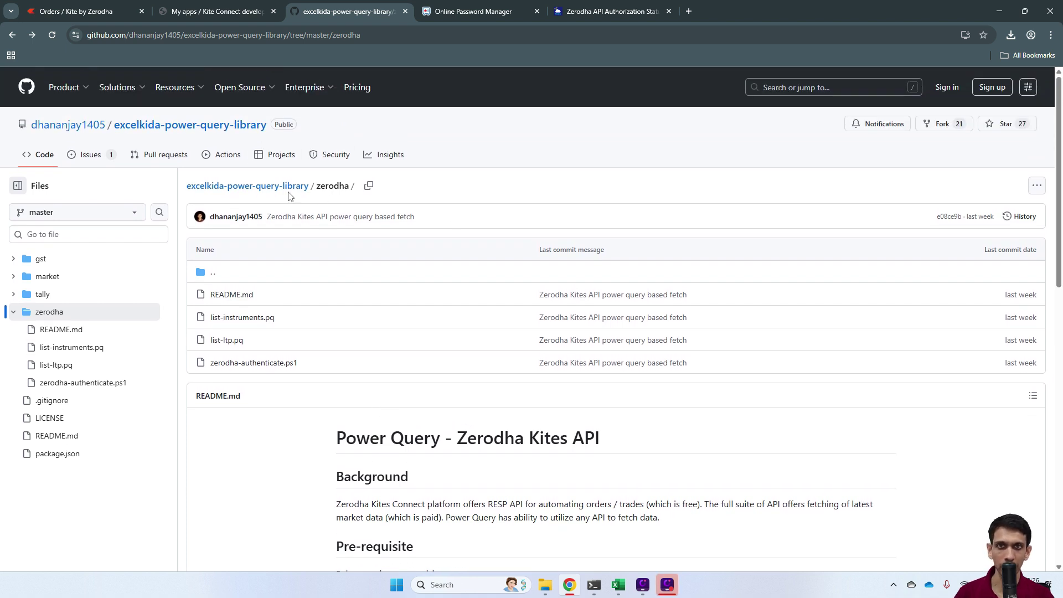
pyautogui.click(245, 320)
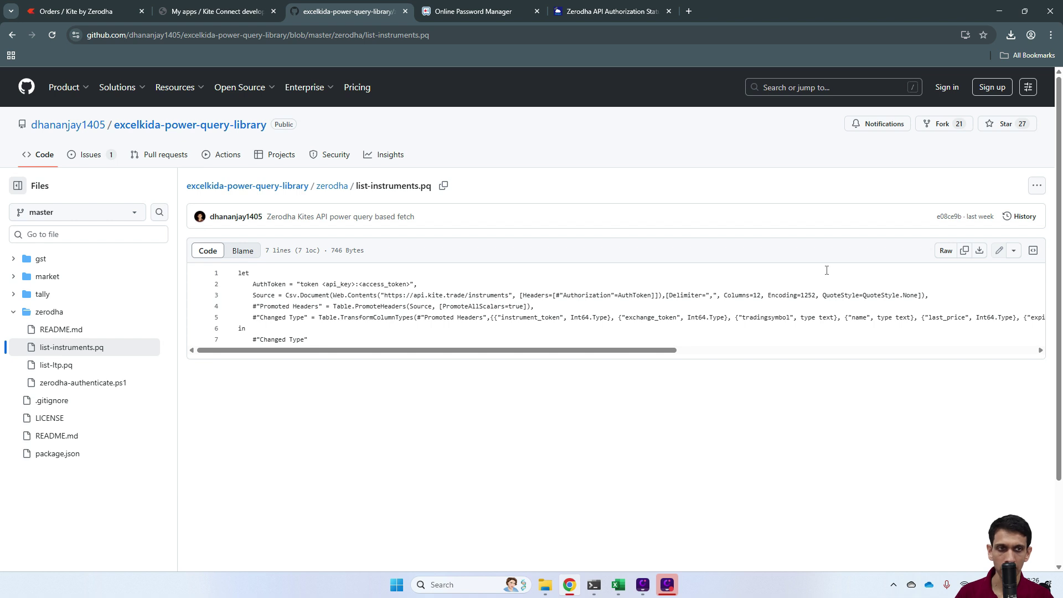
pyautogui.click(965, 252)
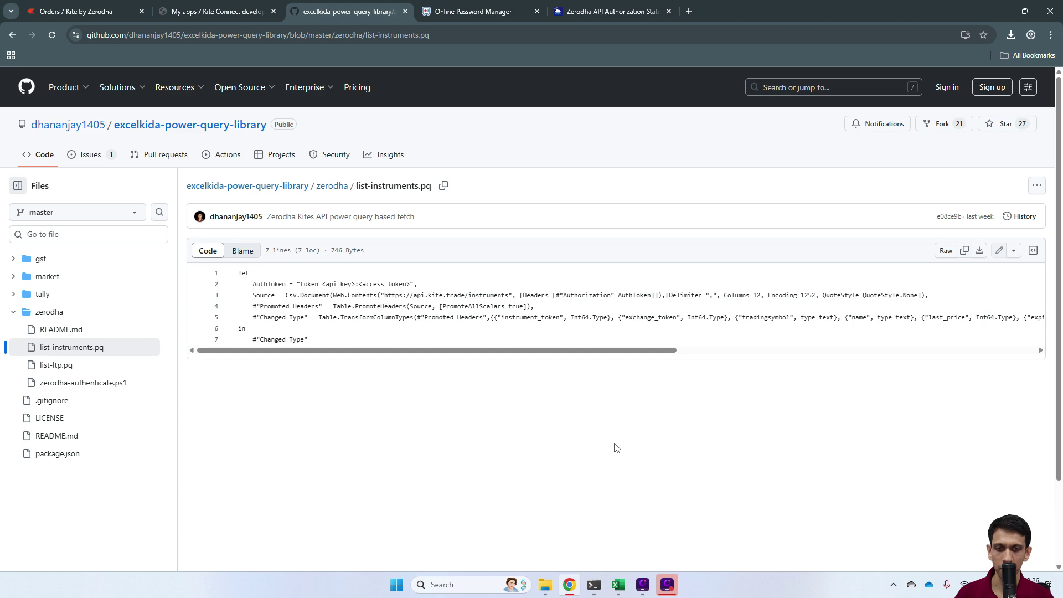
# Switch to Excel, launch the Power Query Editor and create a blank query
pyautogui.click(618, 584)
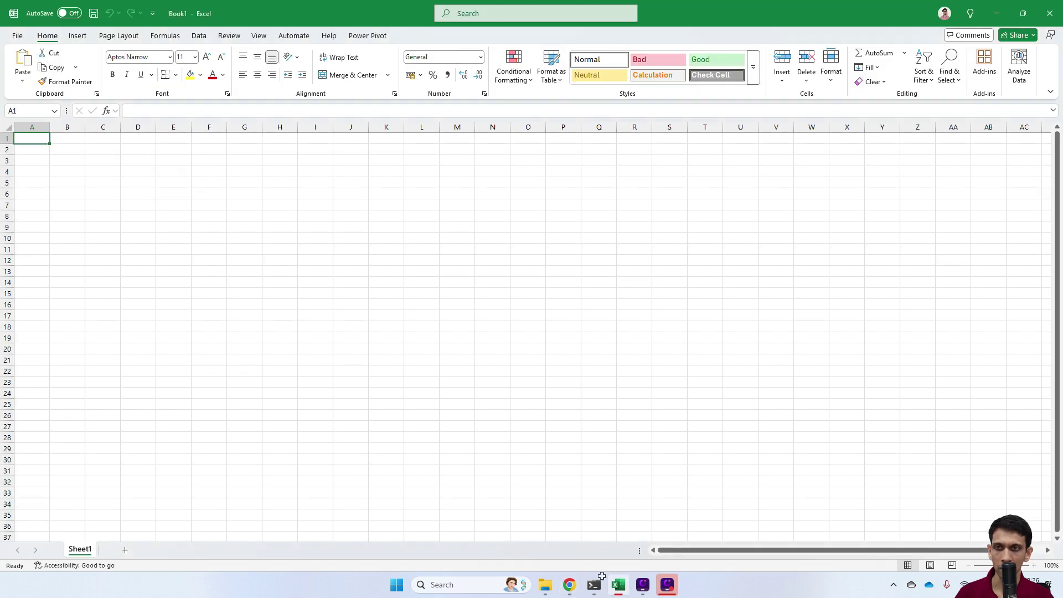
pyautogui.click(198, 38)
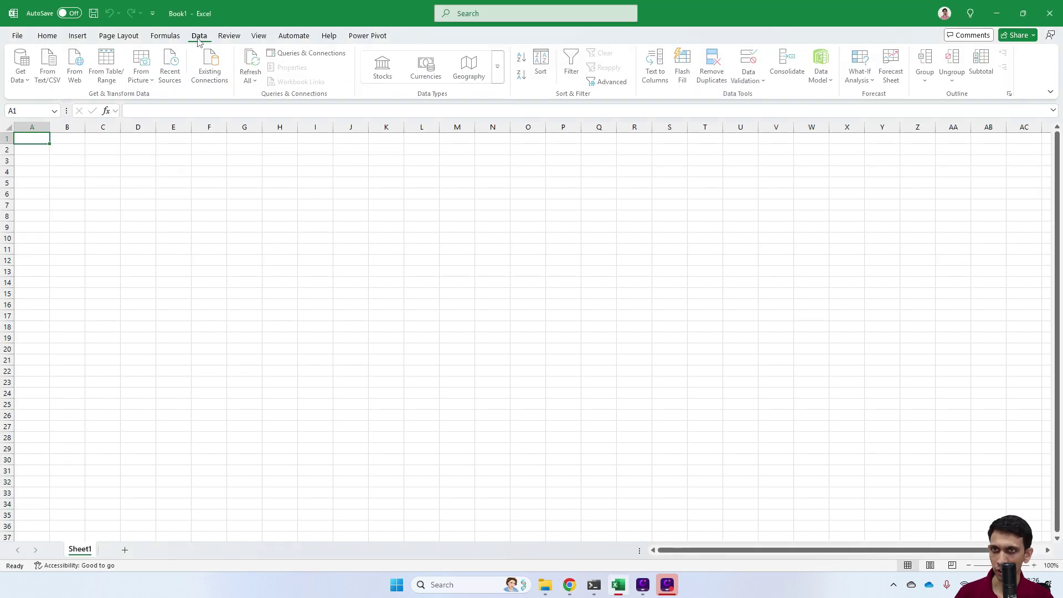
pyautogui.click(22, 72)
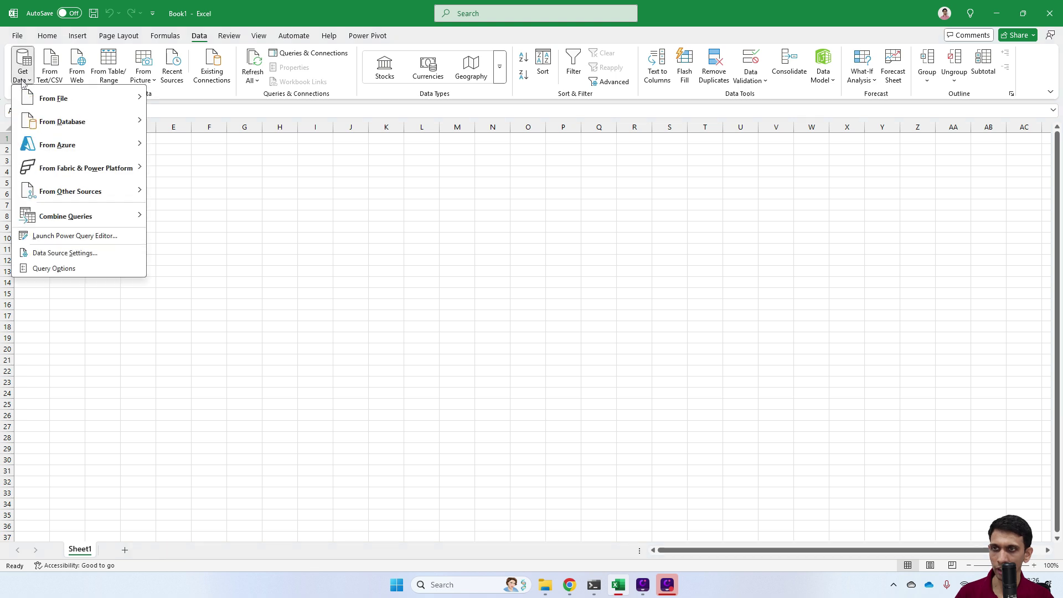
pyautogui.click(78, 235)
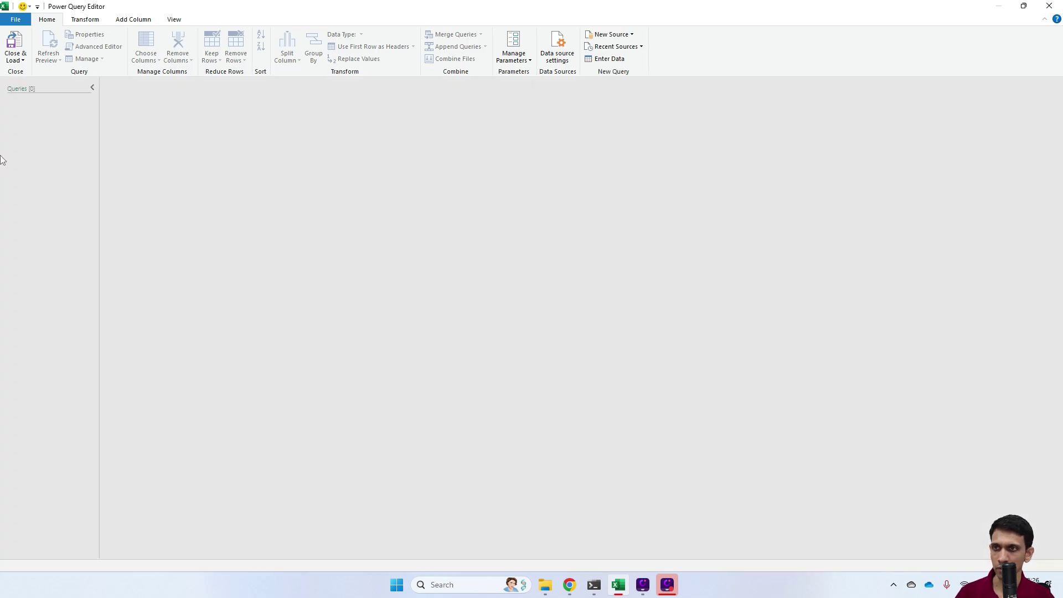
pyautogui.rightClick(37, 130)
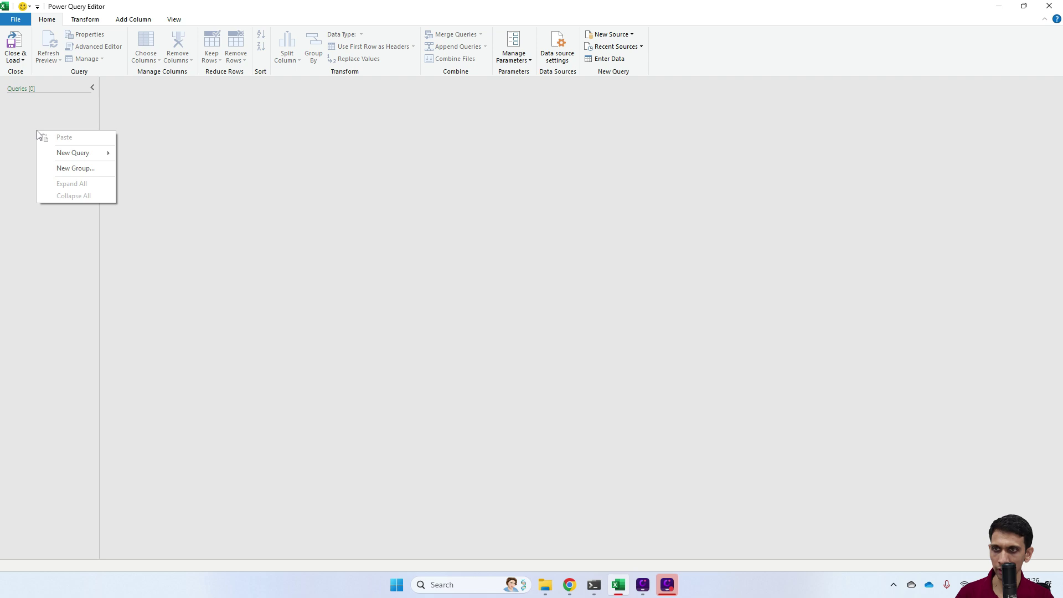
pyautogui.moveTo(74, 150)
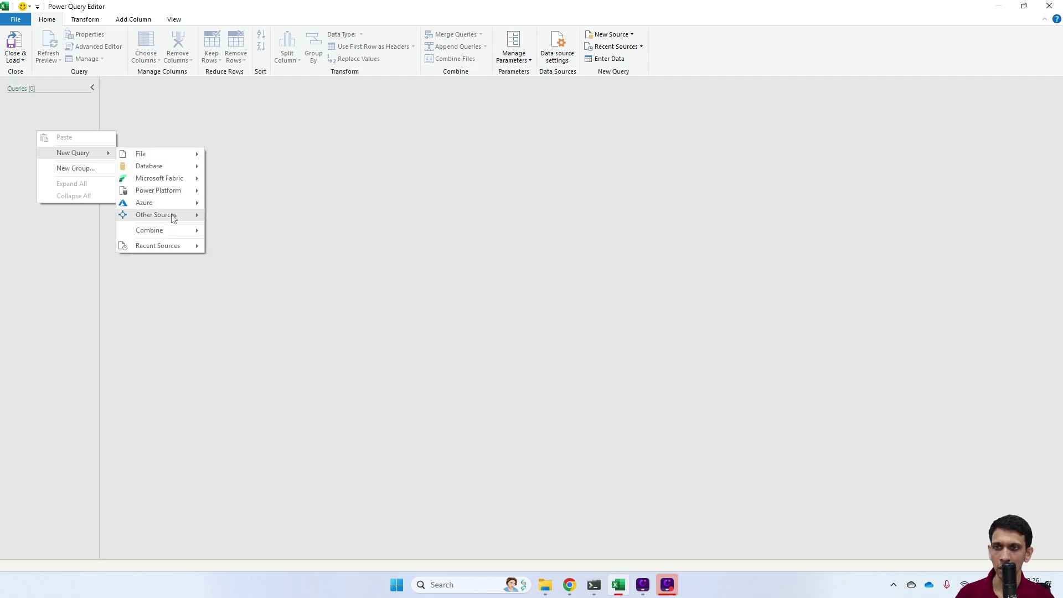
pyautogui.moveTo(172, 216)
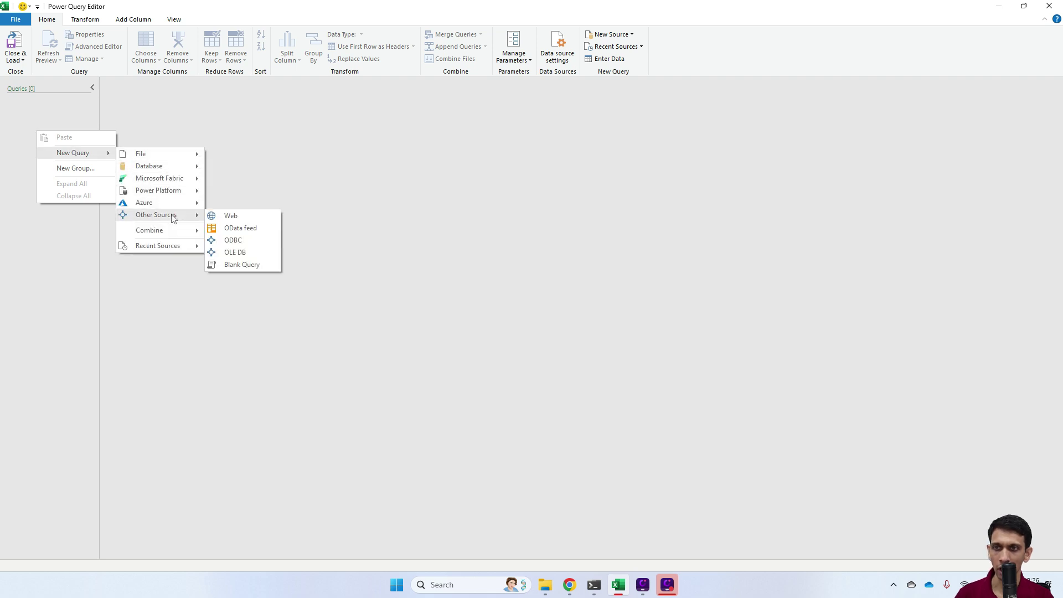
pyautogui.click(242, 265)
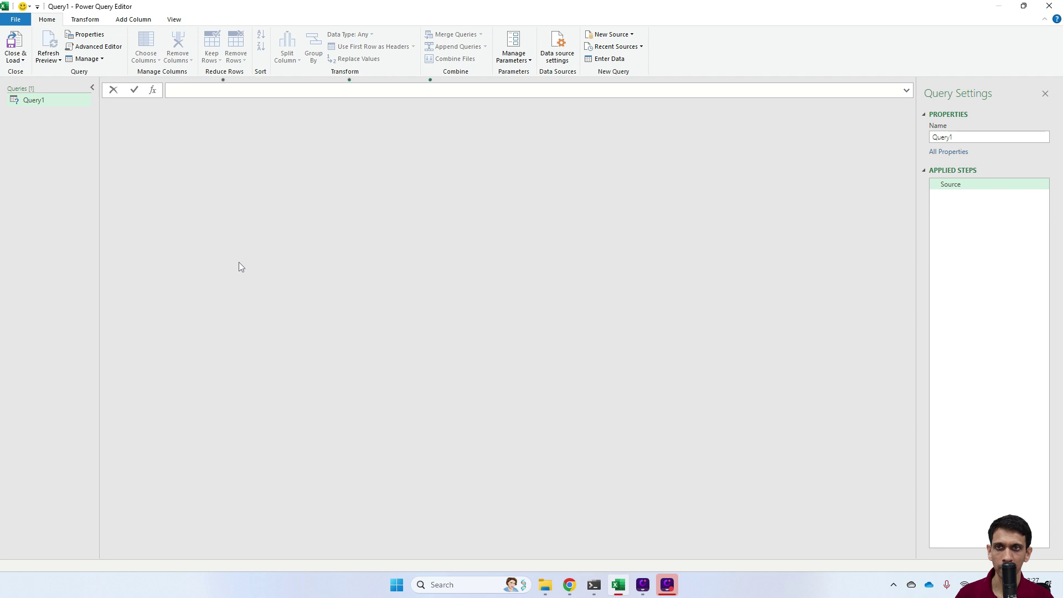
# Replace the blank query's default code in the Advanced Editor with the copied list-instruments.pq code
pyautogui.rightClick(53, 99)
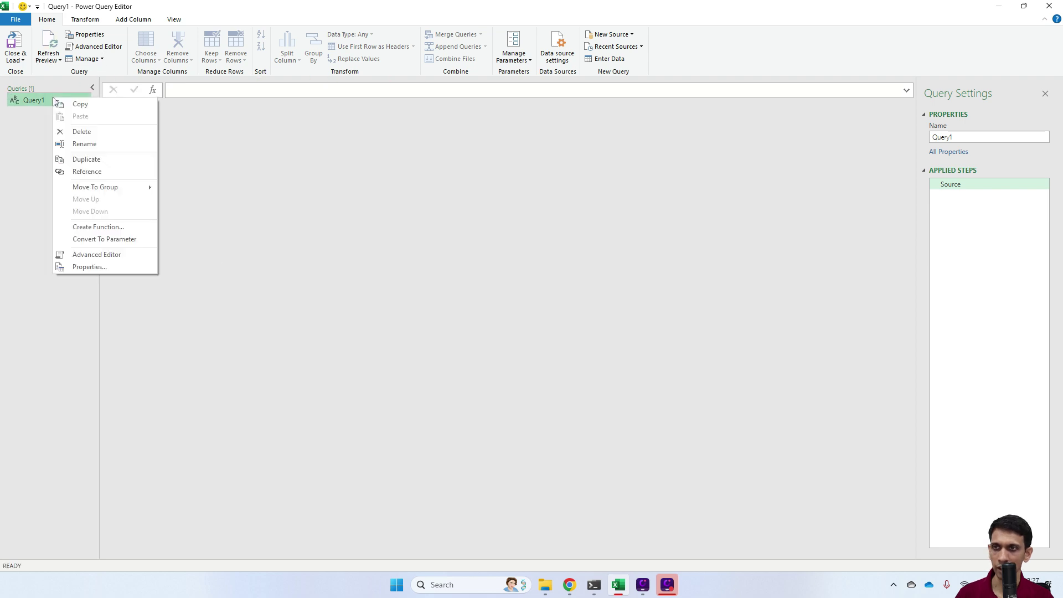
pyautogui.click(119, 255)
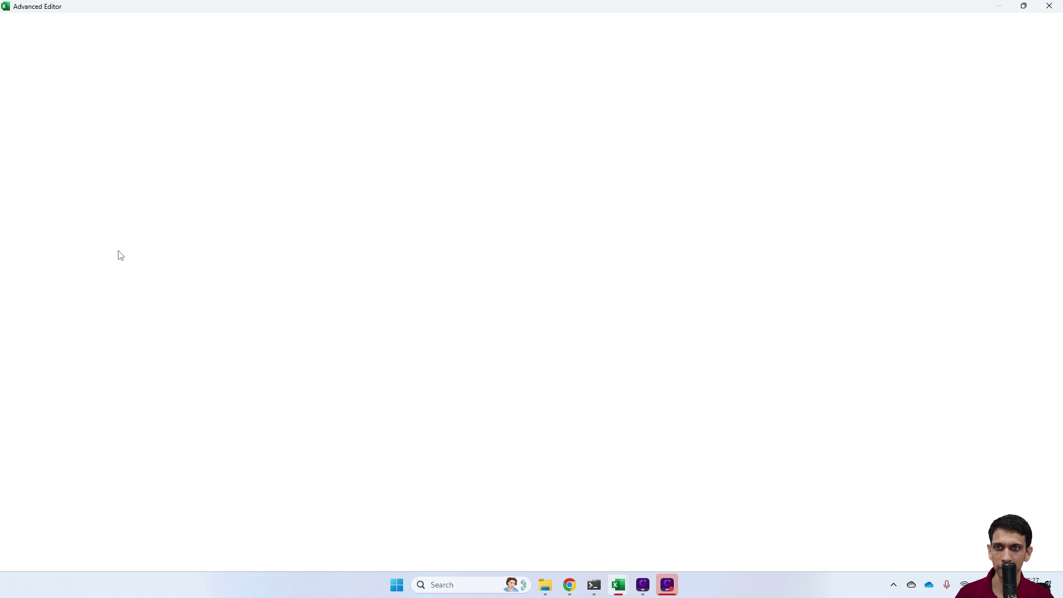
pyautogui.hotkey('ctrl', 'a')
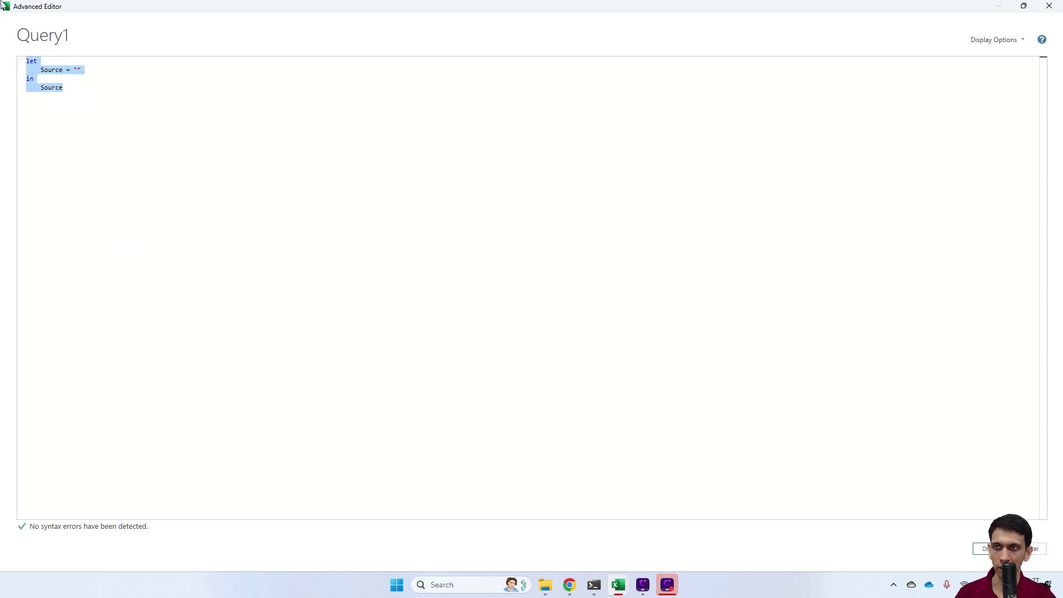
pyautogui.press('Delete')
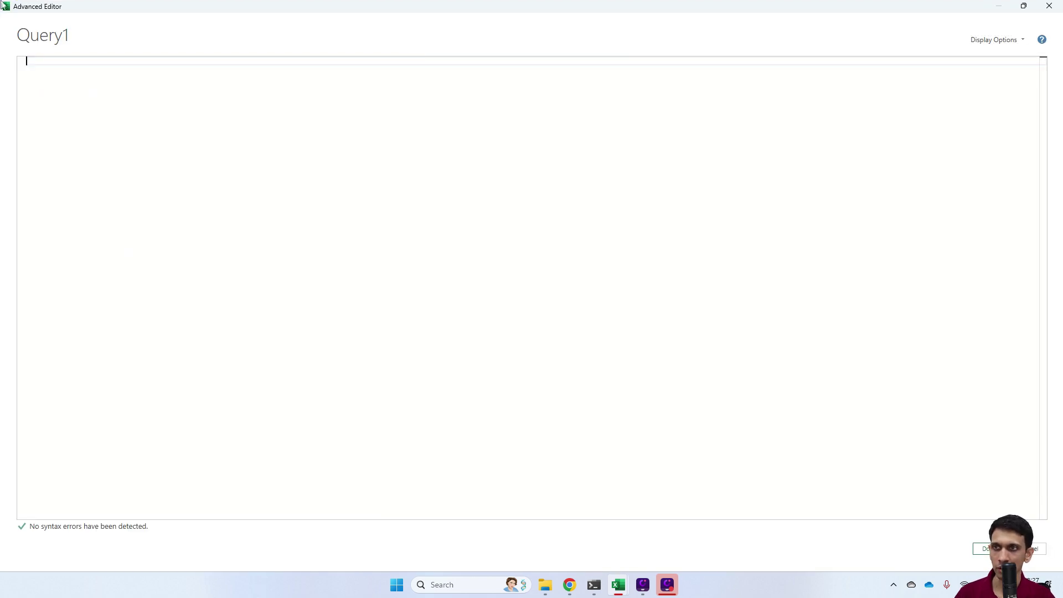
pyautogui.hotkey('ctrl', 'v')
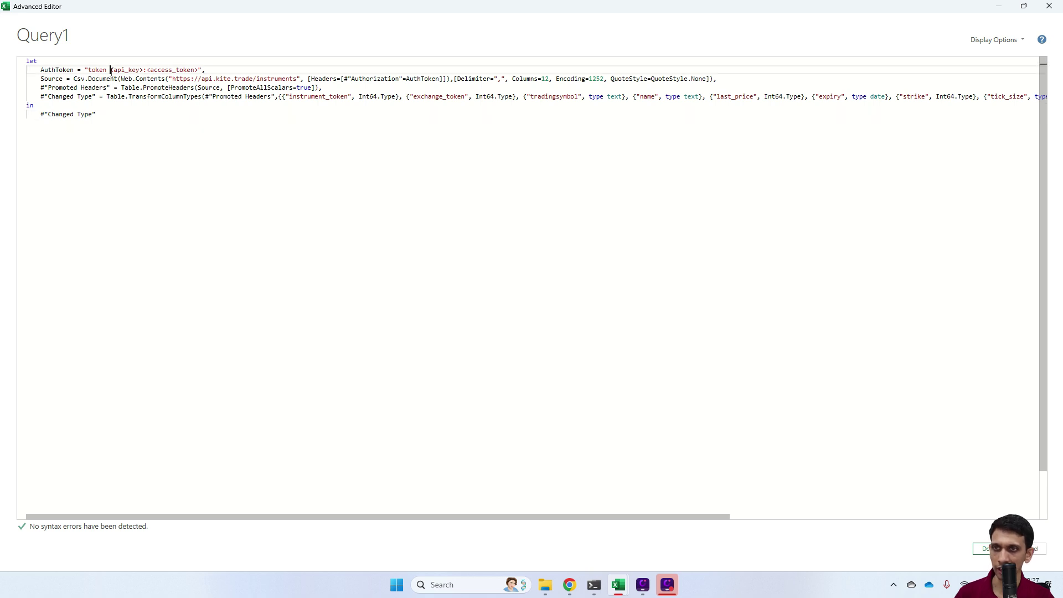
# Switch to the Online Password Manager page in Chrome and copy the API key from the Zerodha Kite API entry
pyautogui.moveTo(110, 70); pyautogui.dragTo(198, 70)
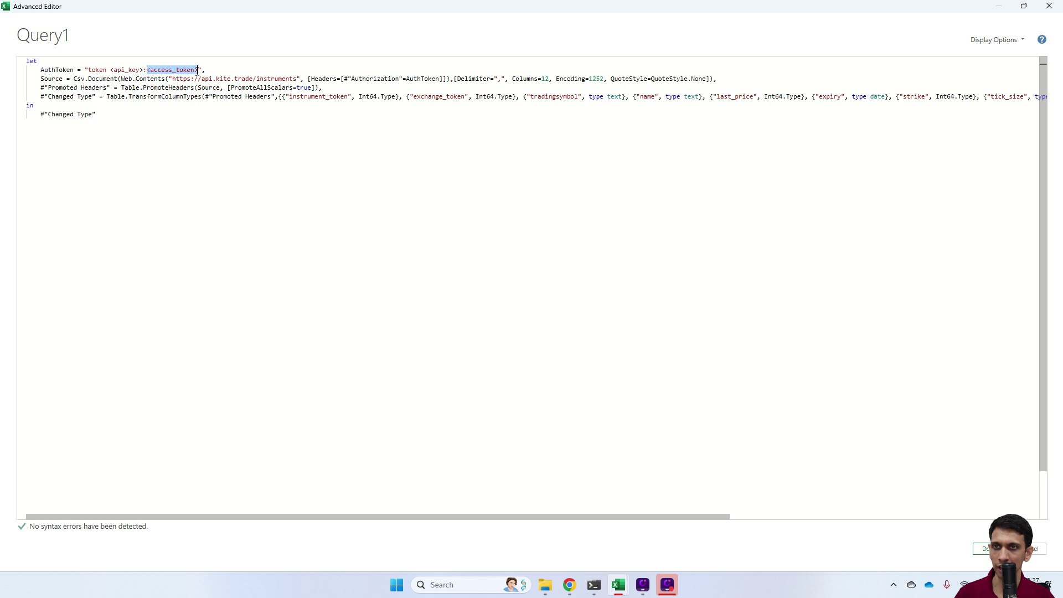
pyautogui.click(190, 98)
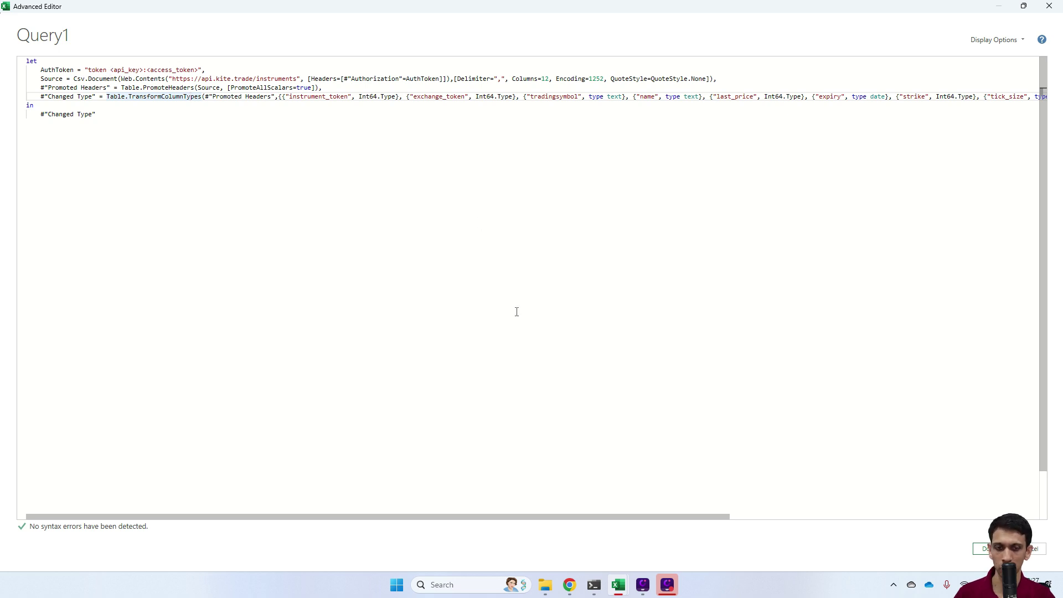
pyautogui.click(569, 584)
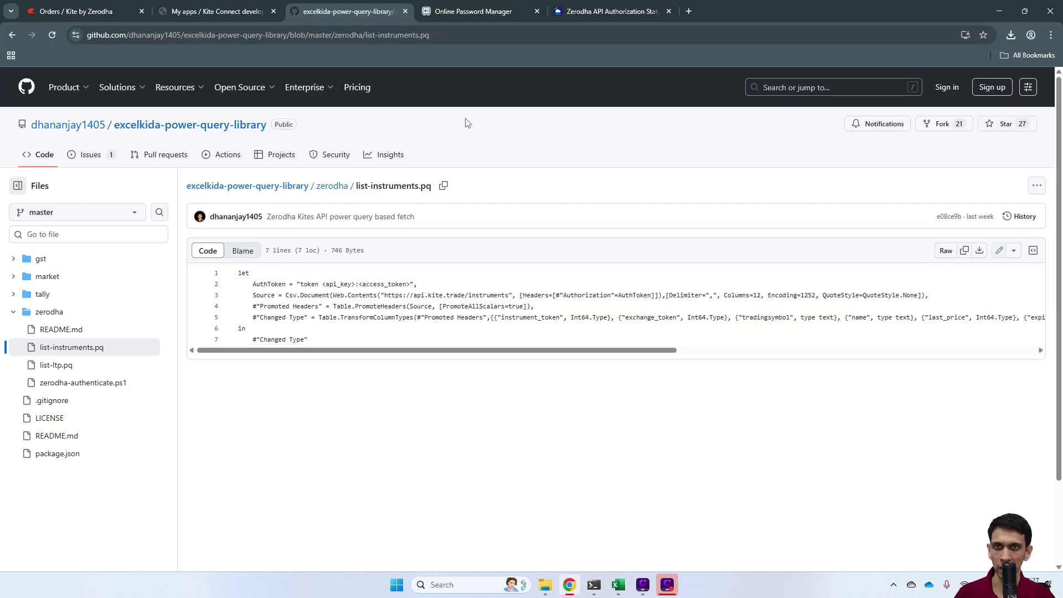
pyautogui.click(475, 11)
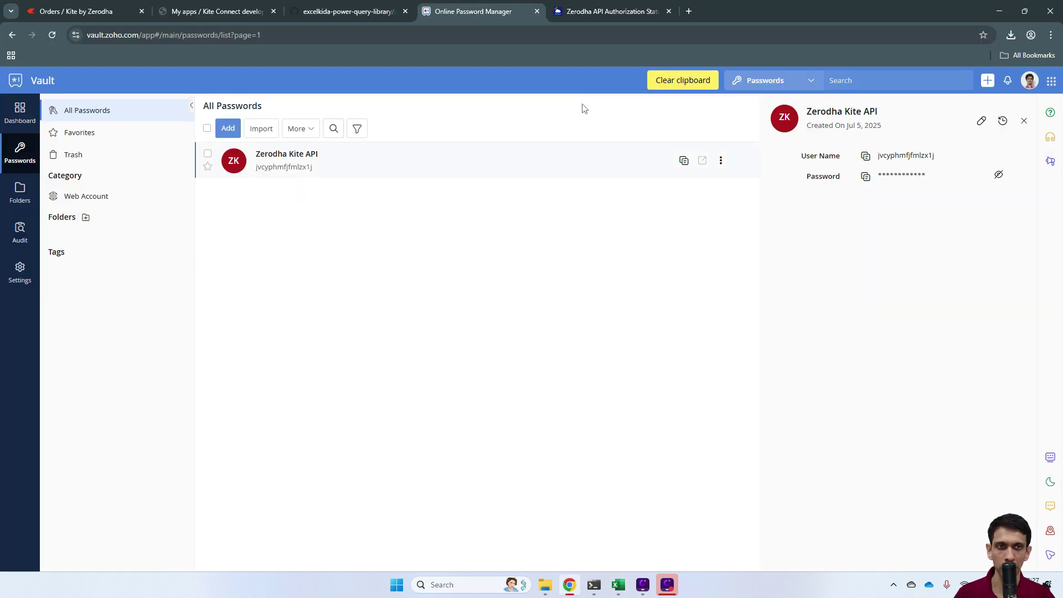
pyautogui.click(865, 158)
# Return to Excel's Advanced Editor and replace the <api_key> placeholder in the AuthToken line with the copied API key
pyautogui.hotkey('alt', 'Tab')
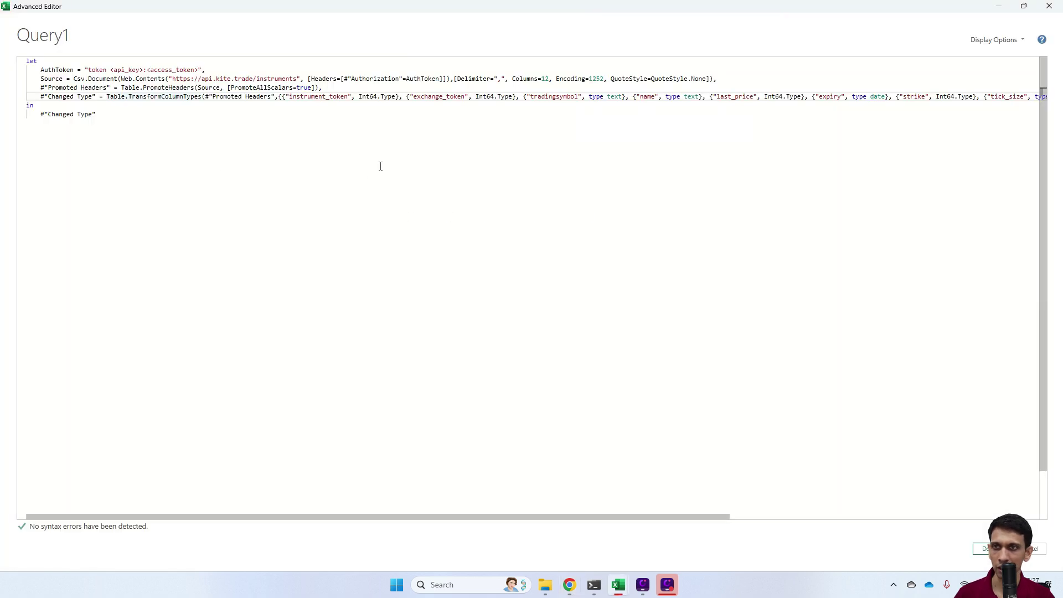
pyautogui.click(143, 69)
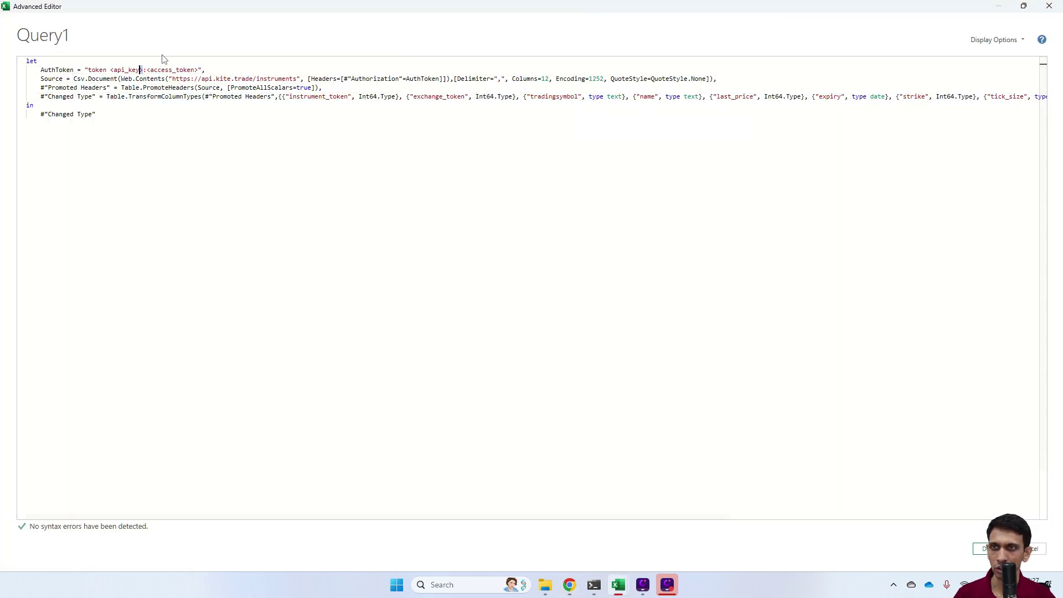
pyautogui.hotkey('shift', 'Left')
pyautogui.hotkey('shift', 'Left')
pyautogui.hotkey('shift', 'Left')
pyautogui.hotkey('shift', 'Left')
pyautogui.hotkey('shift', 'Left')
pyautogui.hotkey('shift', 'Left')
pyautogui.hotkey('shift', 'Left')
pyautogui.hotkey('shift', 'Left')
pyautogui.hotkey('shift', 'Left')
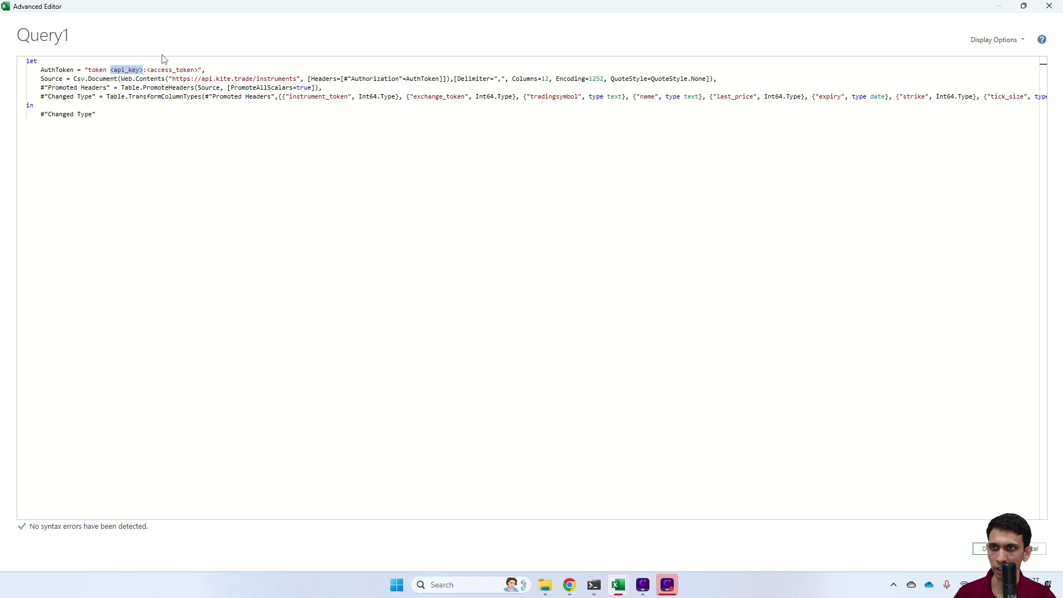
pyautogui.hotkey('ctrl', 'v')
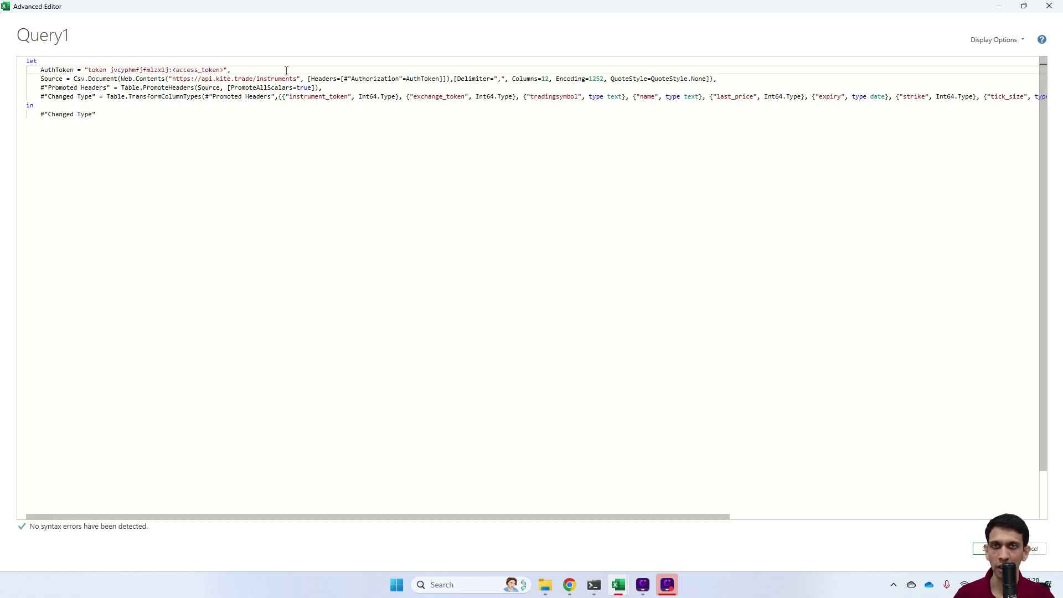
# Switch to the Windows PowerShell window and copy the generated access token
pyautogui.click(593, 585)
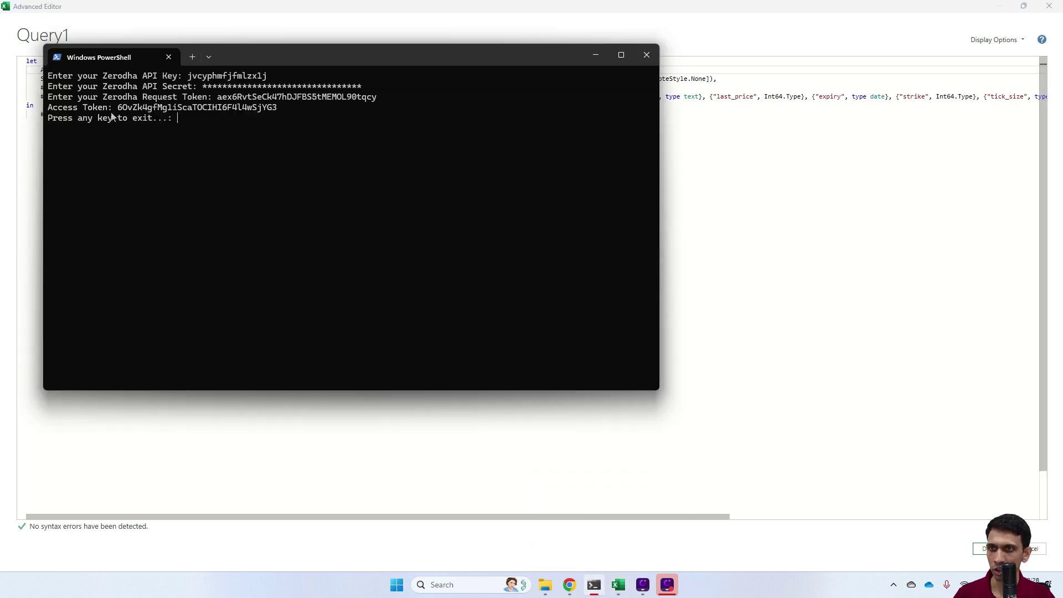
pyautogui.moveTo(121, 108); pyautogui.dragTo(279, 113)
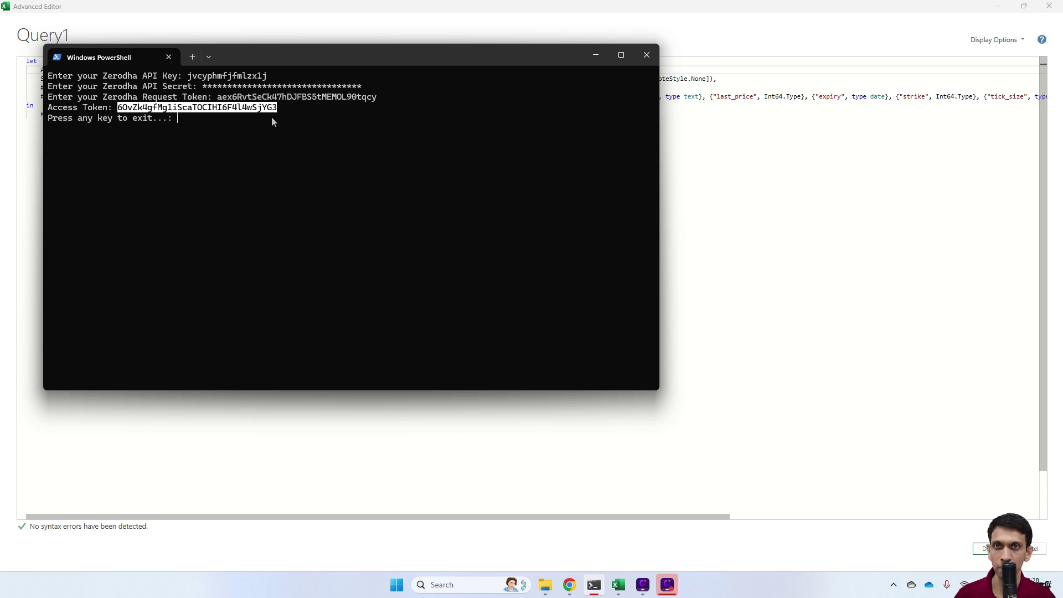
pyautogui.hotkey('ctrl', 'c')
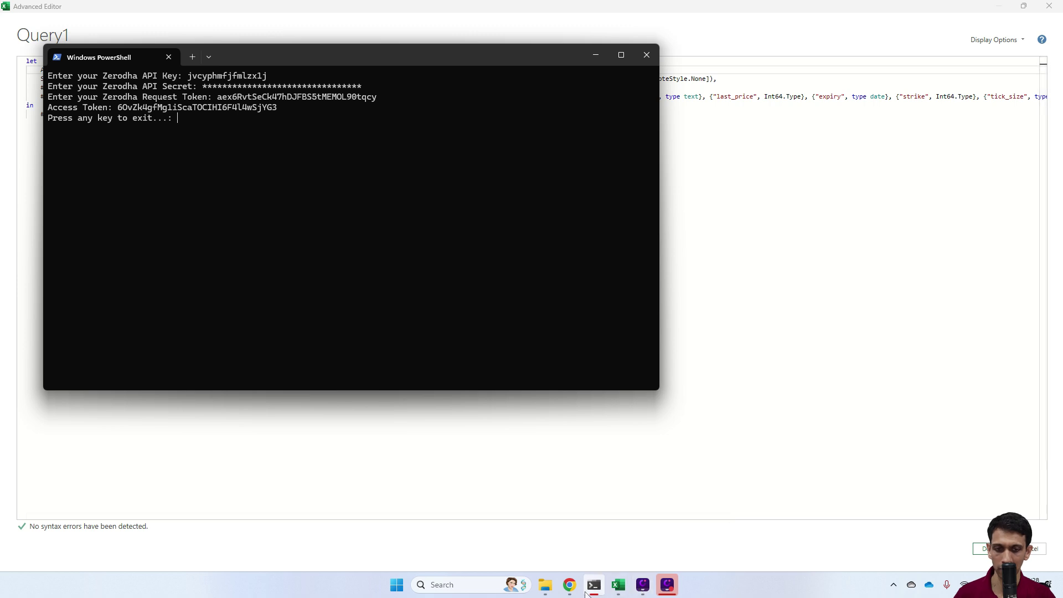
# Back in Excel's Advanced Editor, replace the <access_token> placeholder in AuthToken with the copied access token and apply the query code
pyautogui.moveTo(618, 591)
pyautogui.click(655, 541)
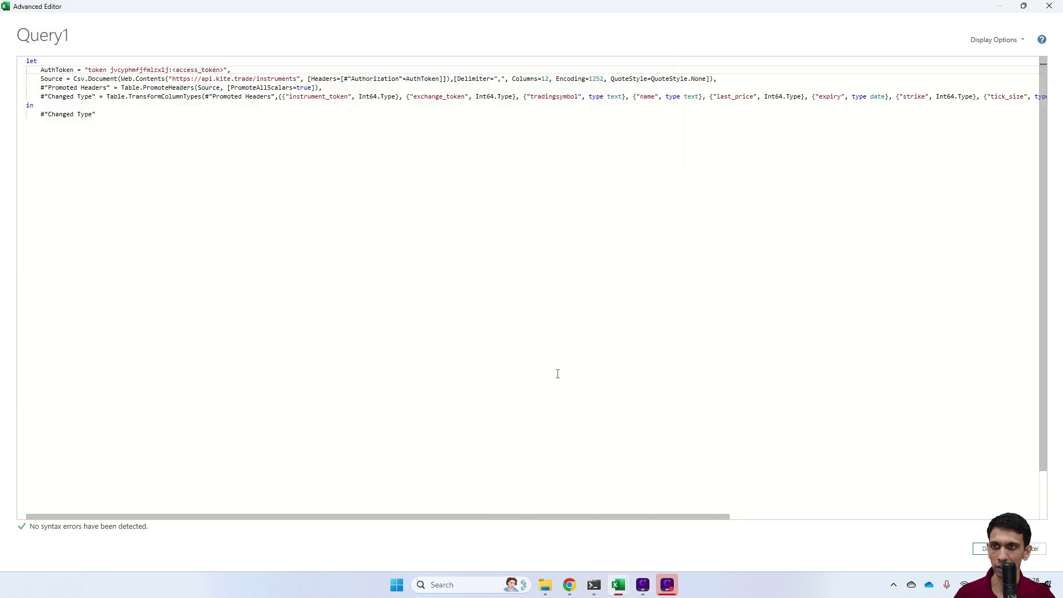
pyautogui.click(176, 70)
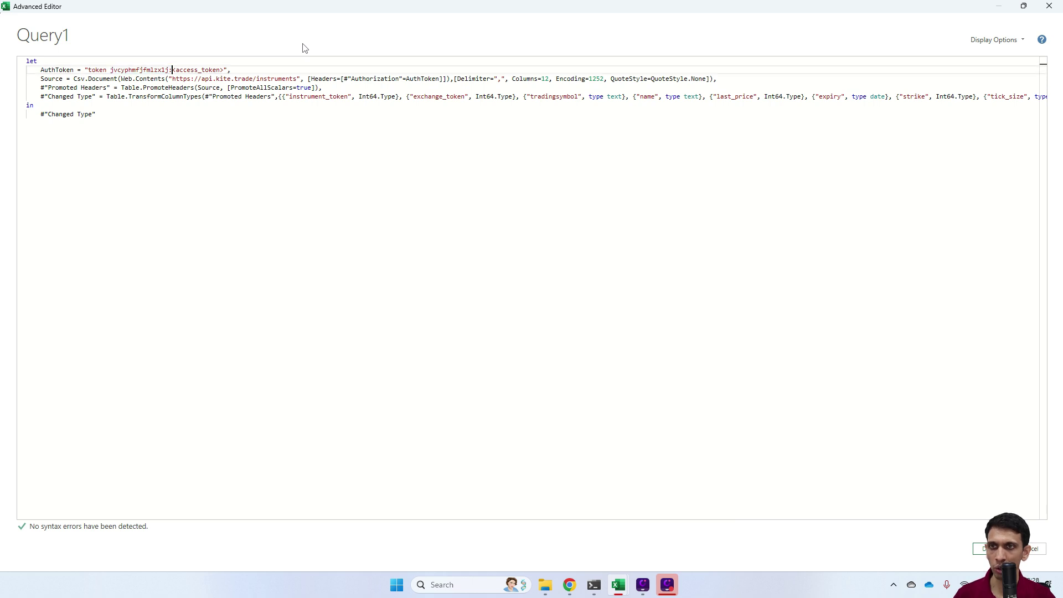
pyautogui.hotkey('shift', 'Right')
pyautogui.hotkey('shift', 'Right')
pyautogui.hotkey('shift', 'Right')
pyautogui.hotkey('shift', 'Right')
pyautogui.hotkey('shift', 'Right')
pyautogui.hotkey('shift', 'Right')
pyautogui.hotkey('shift', 'Right')
pyautogui.hotkey('shift', 'Right')
pyautogui.hotkey('shift', 'Right')
pyautogui.hotkey('shift', 'Right')
pyautogui.hotkey('shift', 'Right')
pyautogui.hotkey('shift', 'Right')
pyautogui.hotkey('shift', 'Right')
pyautogui.hotkey('shift', 'Right')
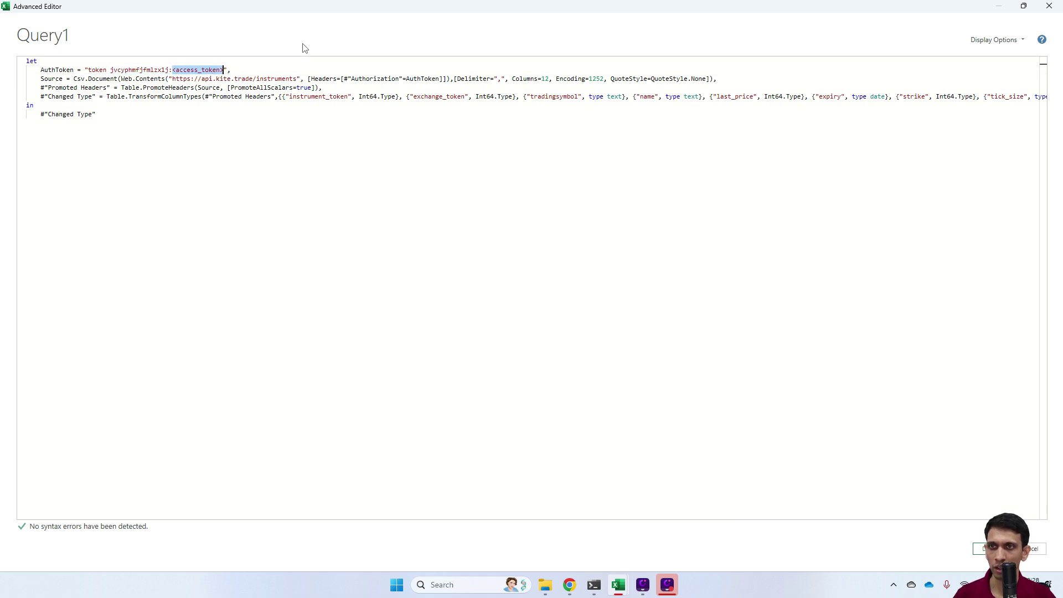
pyautogui.hotkey('ctrl', 'v')
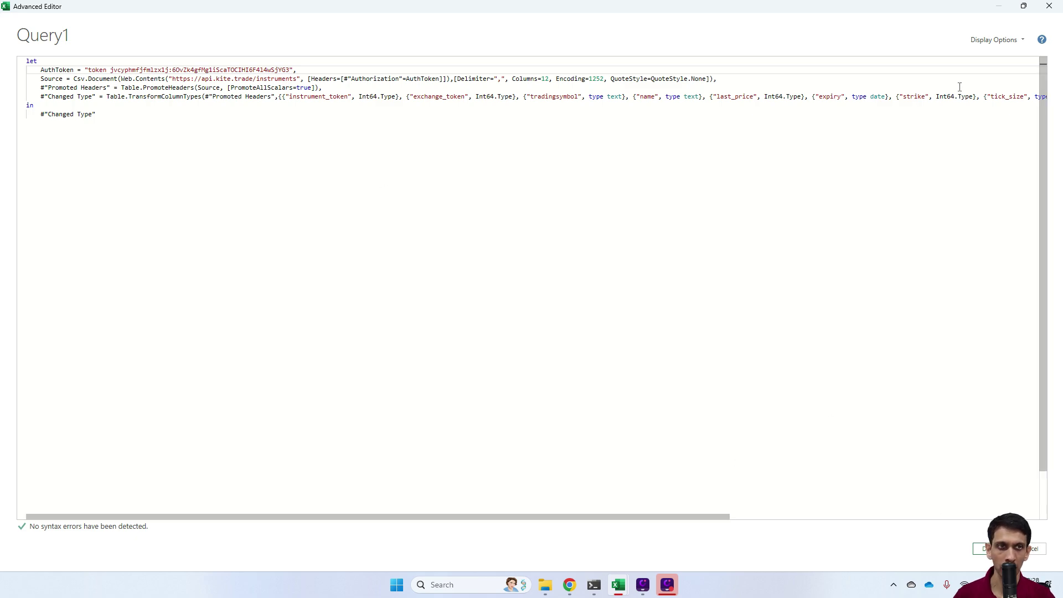
pyautogui.doubleClick(707, 9)
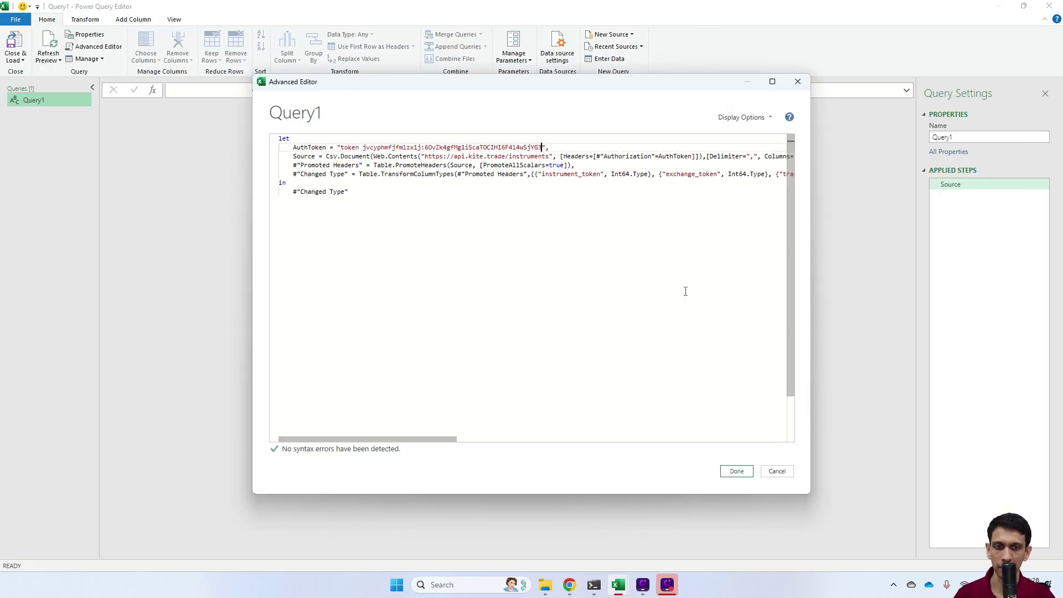
pyautogui.click(737, 472)
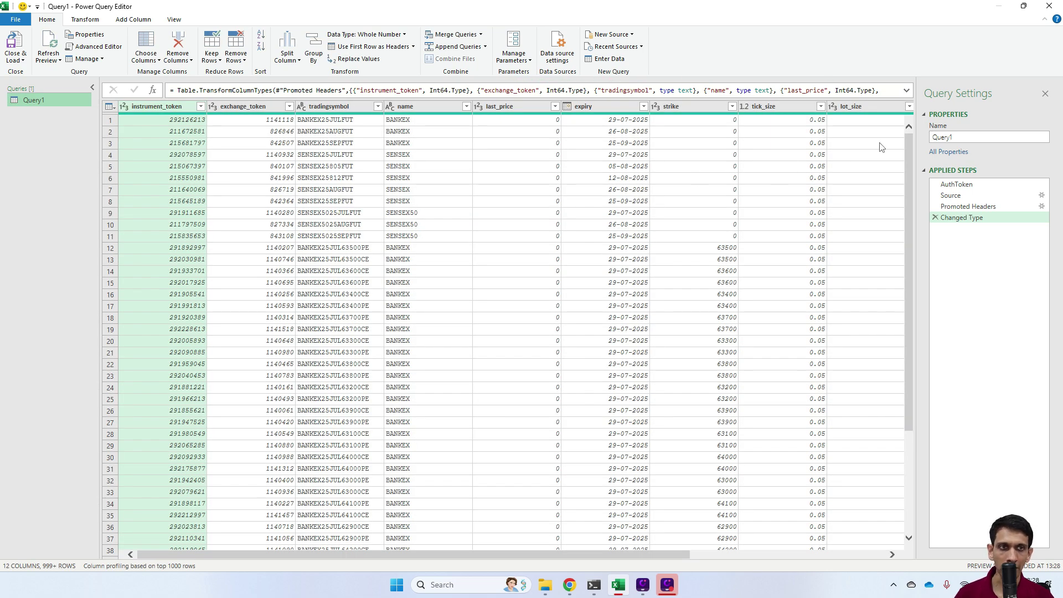
# Rename the query to Instrument List
pyautogui.click(974, 138)
pyautogui.hotkey('ctrl', 'a')
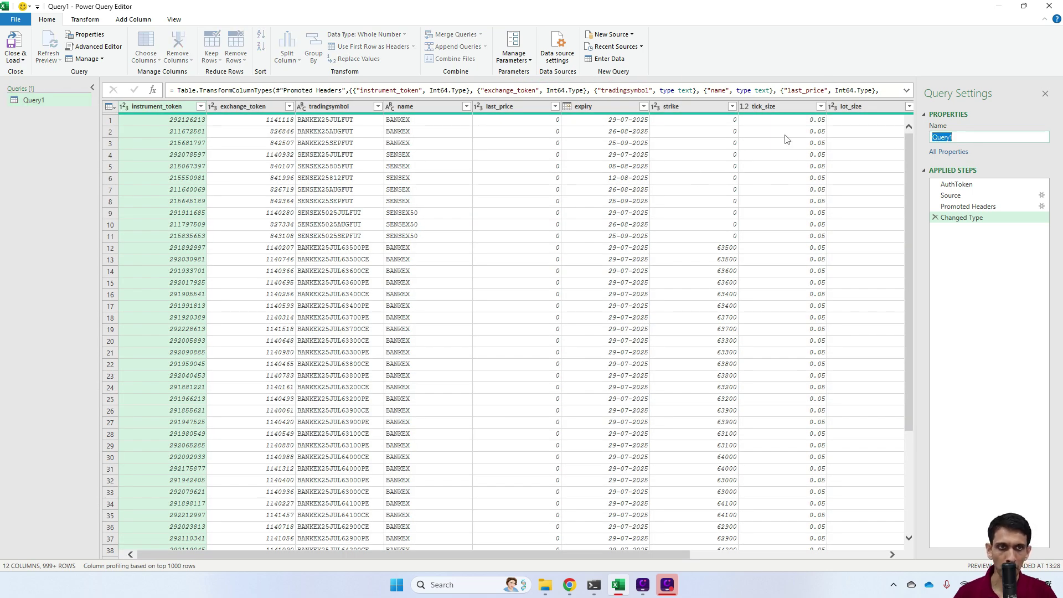
pyautogui.write('S')
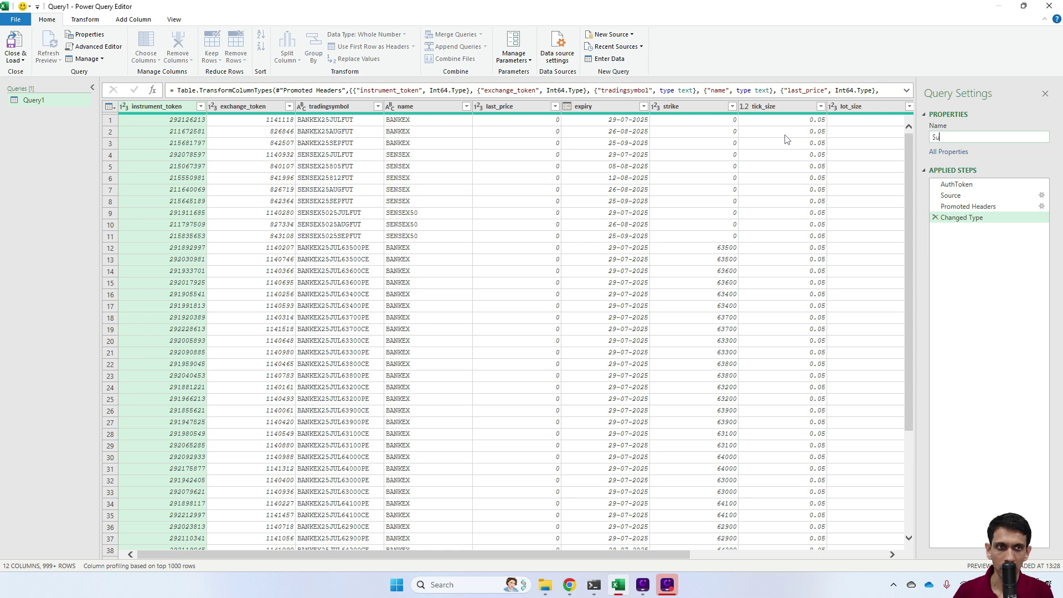
pyautogui.write('ymbol')
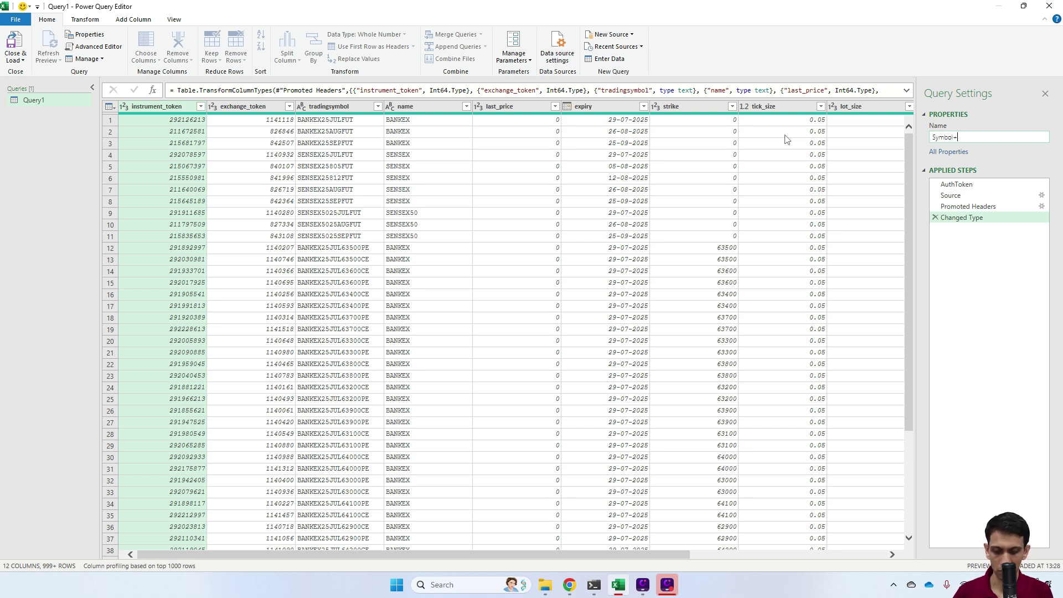
pyautogui.hotkey('ctrl', 'a')
pyautogui.press('BackSpace')
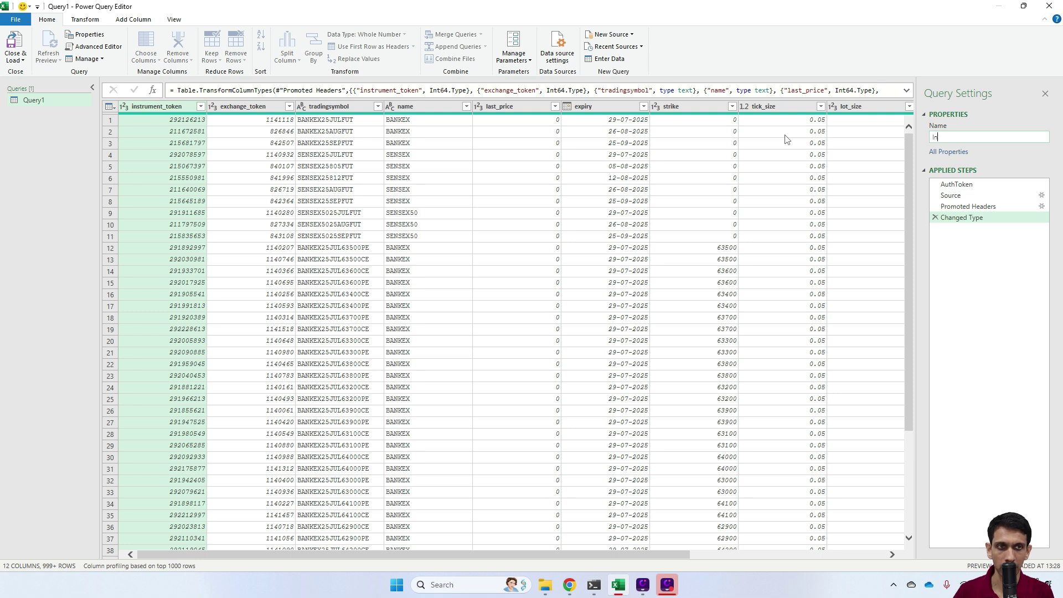
pyautogui.write('Instrument List')
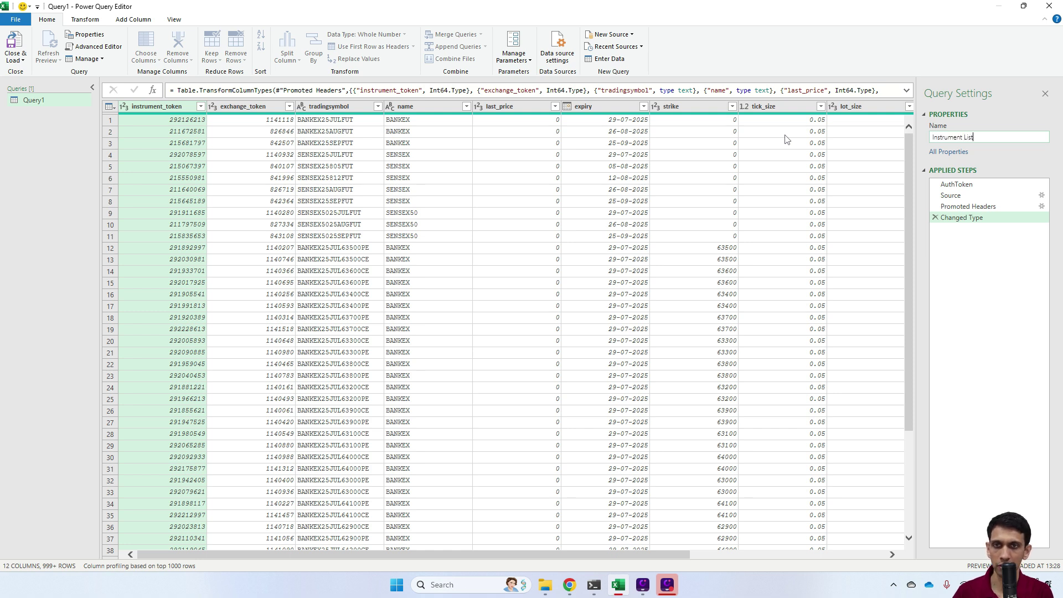
pyautogui.press('Return')
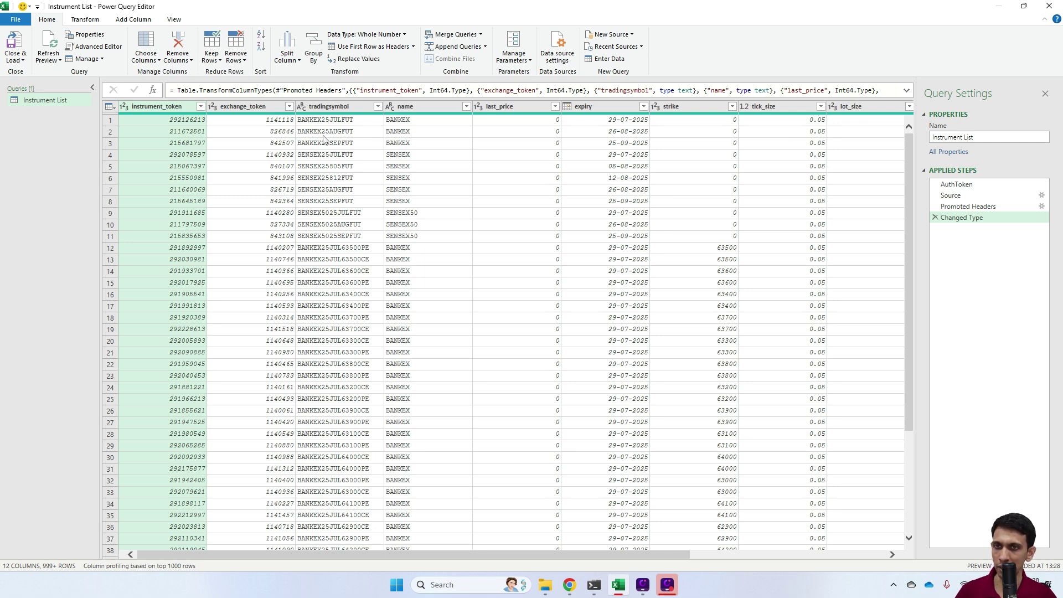
# Examine the rows and columns of the Instrument List preview, including the name, expiry, strike, tick_size and lot_size data
pyautogui.click(411, 145)
pyautogui.scroll(-20, 416, 183)
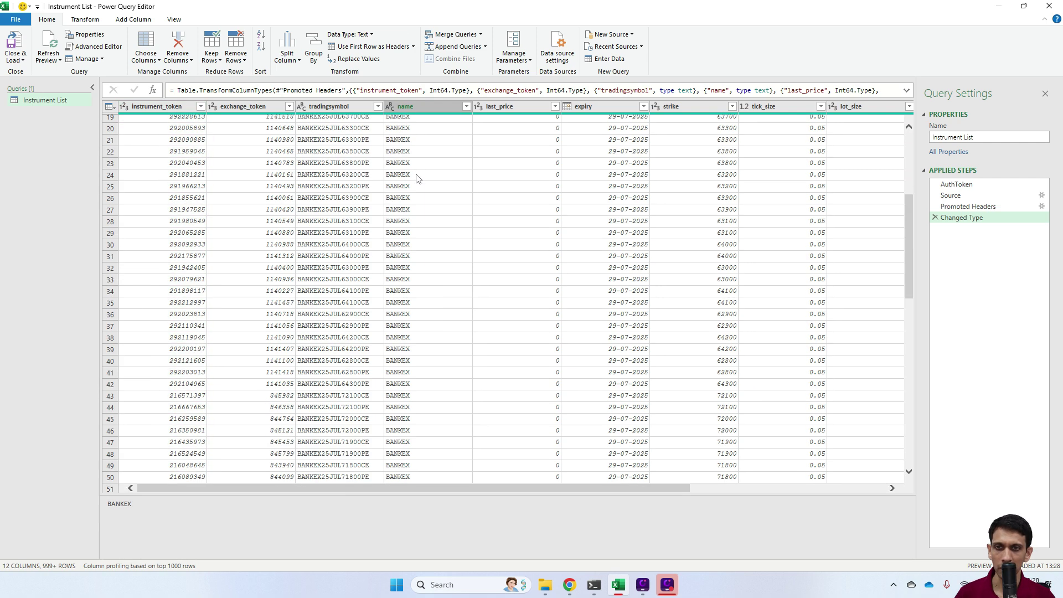
pyautogui.scroll(20, 416, 252)
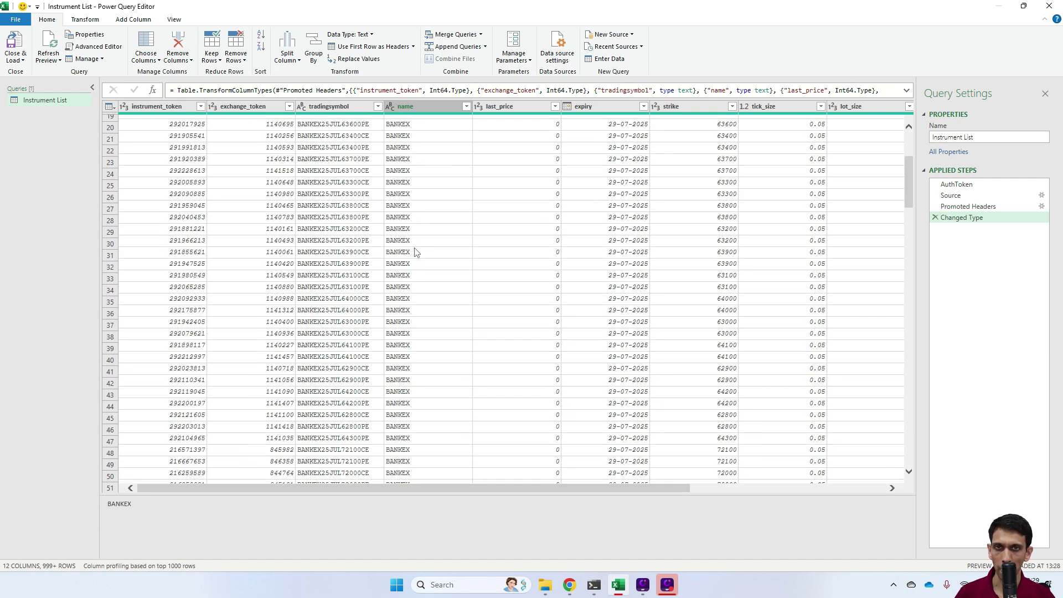
pyautogui.click(747, 225)
pyautogui.press('Left')
pyautogui.press('Left')
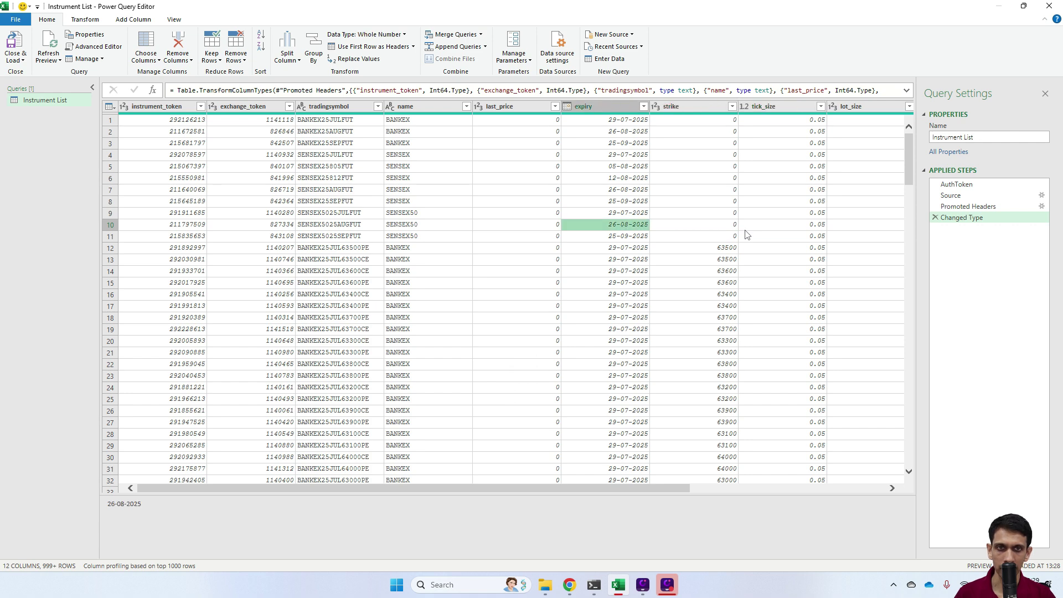
pyautogui.press('Right')
pyautogui.press('Right')
pyautogui.press('Right')
pyautogui.press('Right')
pyautogui.press('Left')
pyautogui.press('Left')
pyautogui.press('Left')
pyautogui.press('Left')
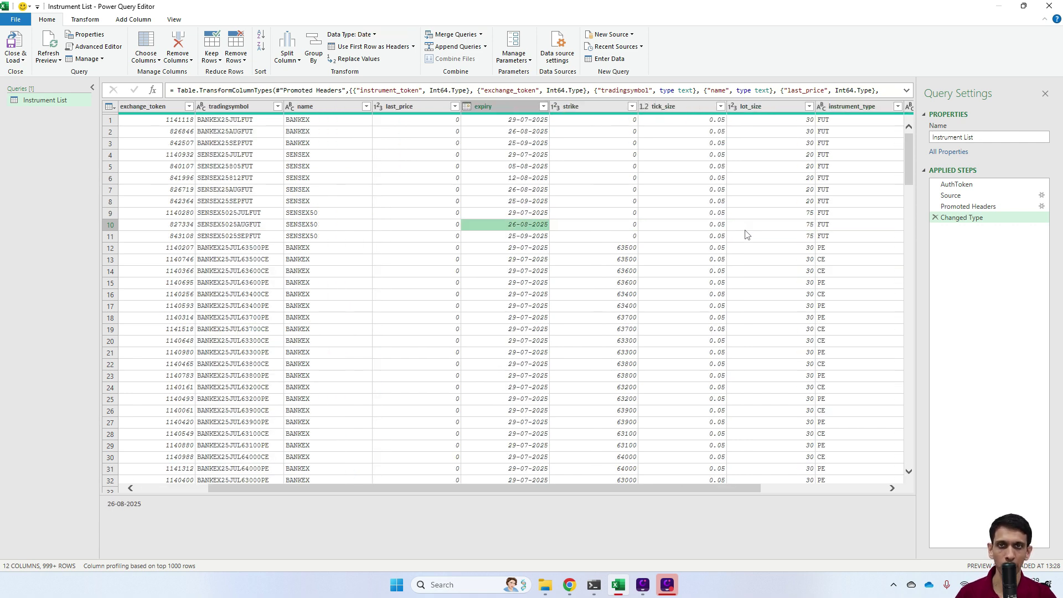
pyautogui.scroll(-16, 631, 232)
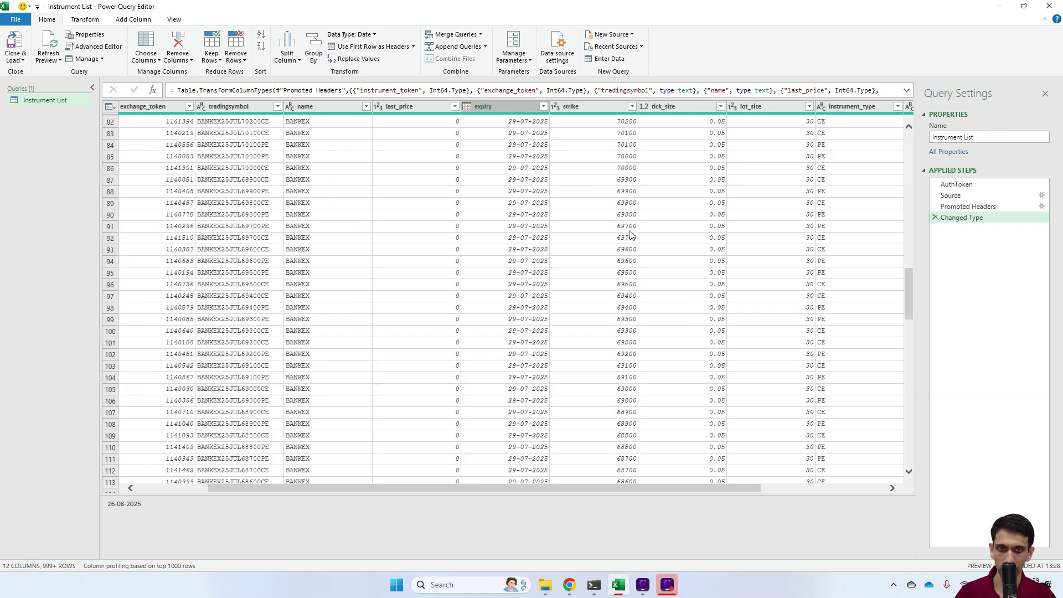
pyautogui.click(605, 159)
pyautogui.press('Right')
pyautogui.press('Right')
pyautogui.press('Right')
pyautogui.press('Right')
pyautogui.press('Right')
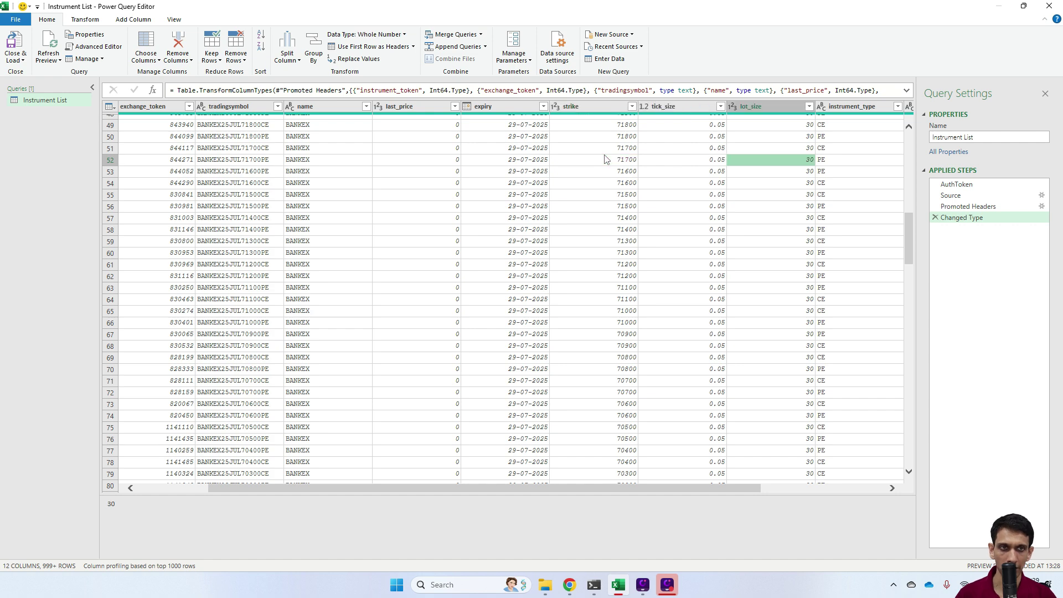
# Check the full lists of filter values for the instrument_type and exchange columns without applying any filter
pyautogui.click(720, 107)
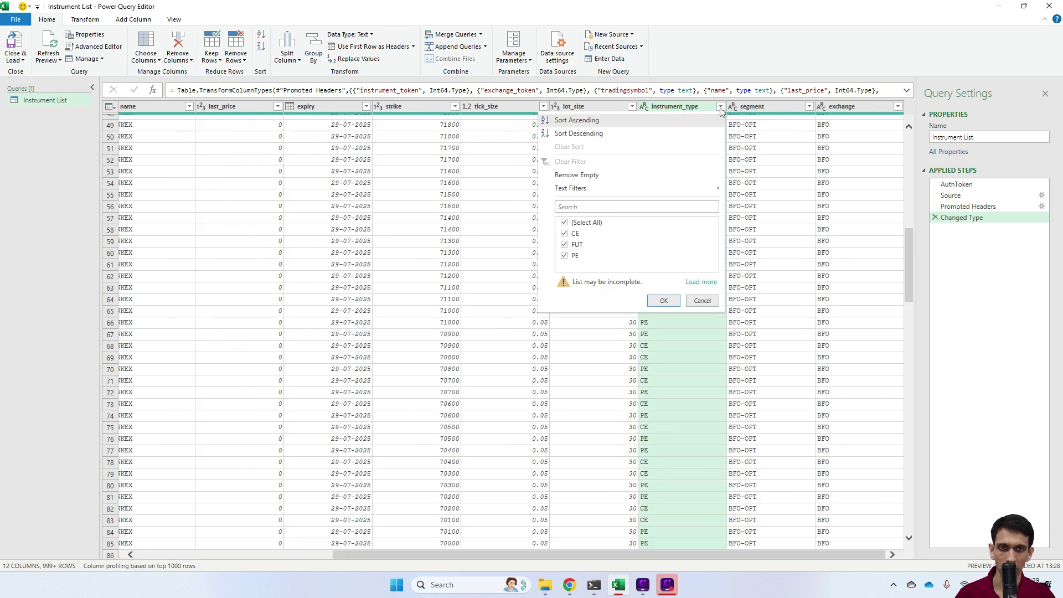
pyautogui.click(701, 282)
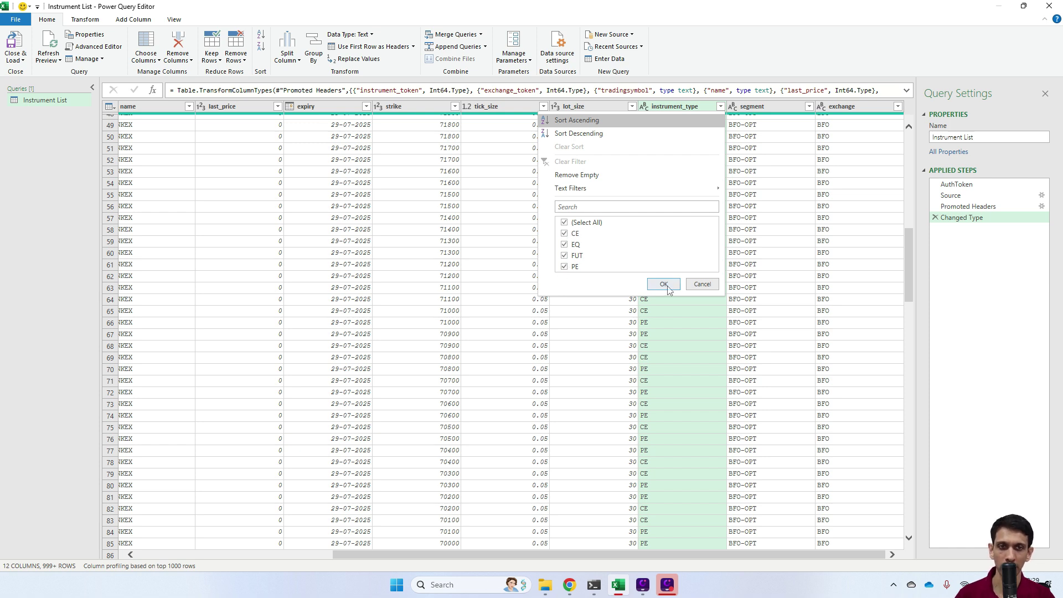
pyautogui.click(701, 284)
pyautogui.click(782, 150)
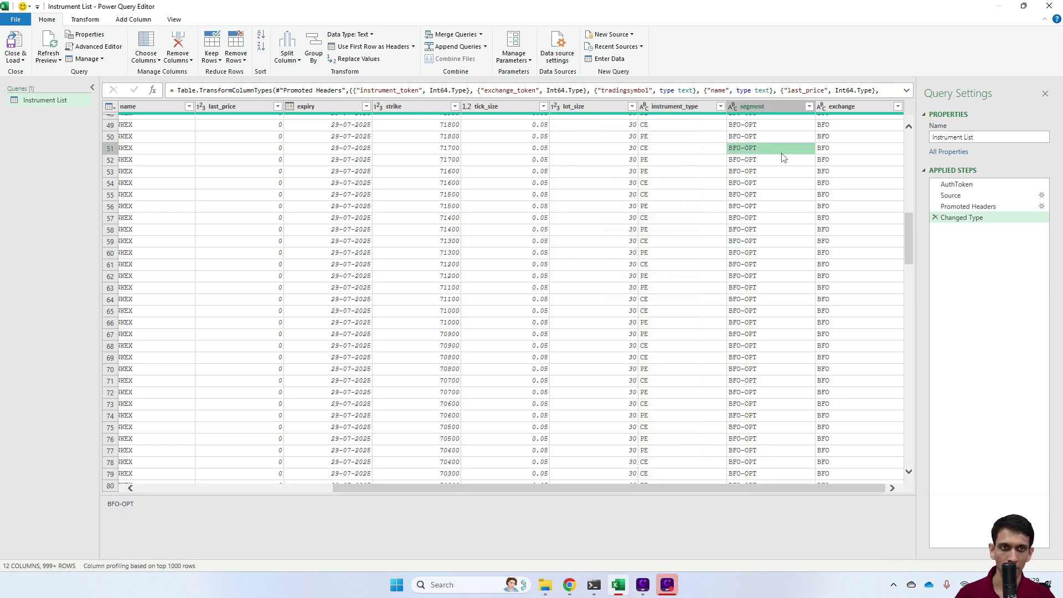
pyautogui.click(898, 108)
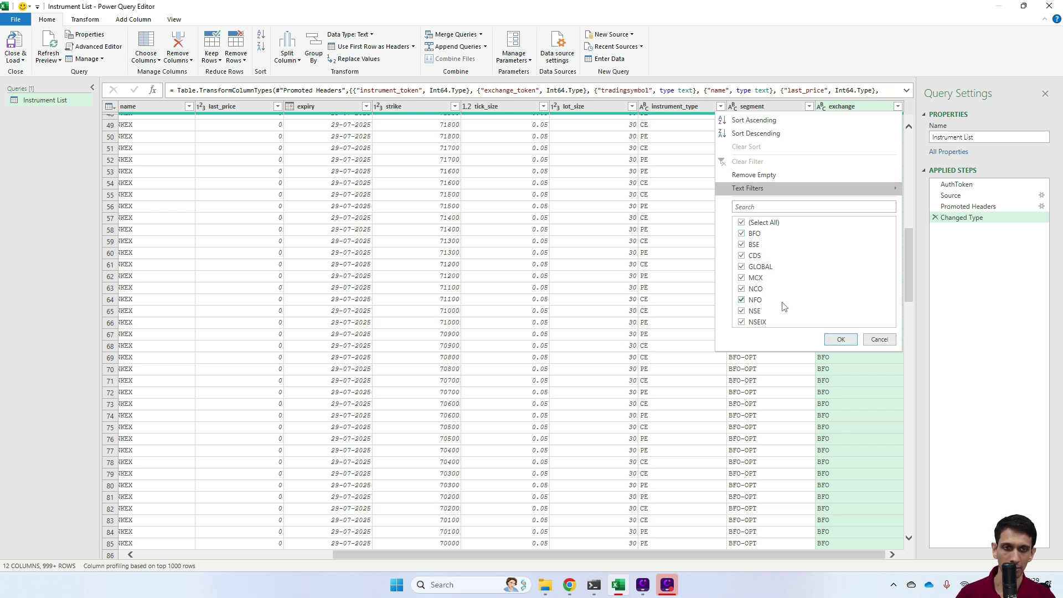
pyautogui.click(879, 339)
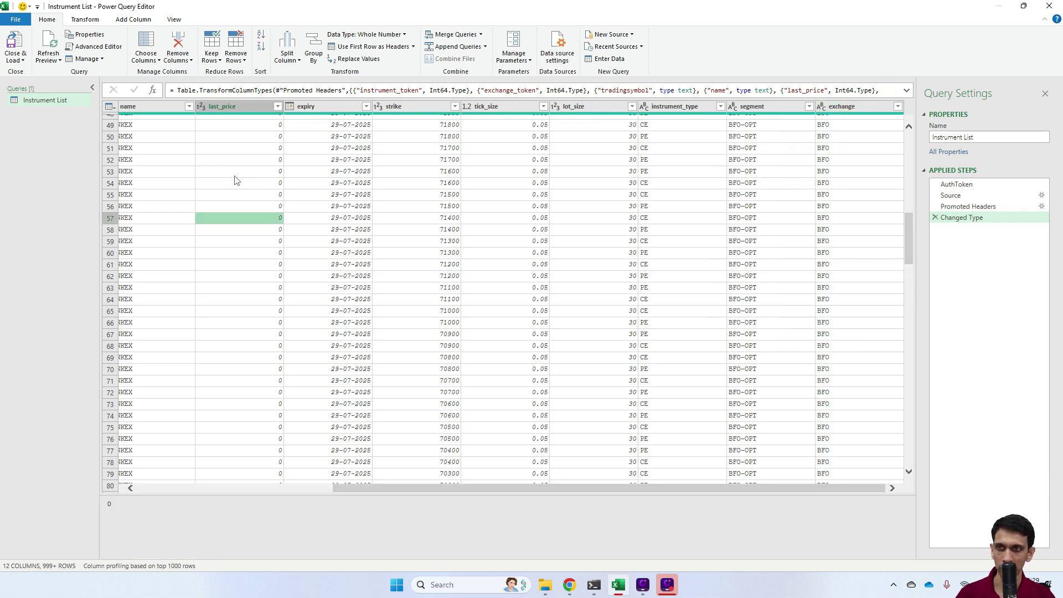
pyautogui.click(154, 128)
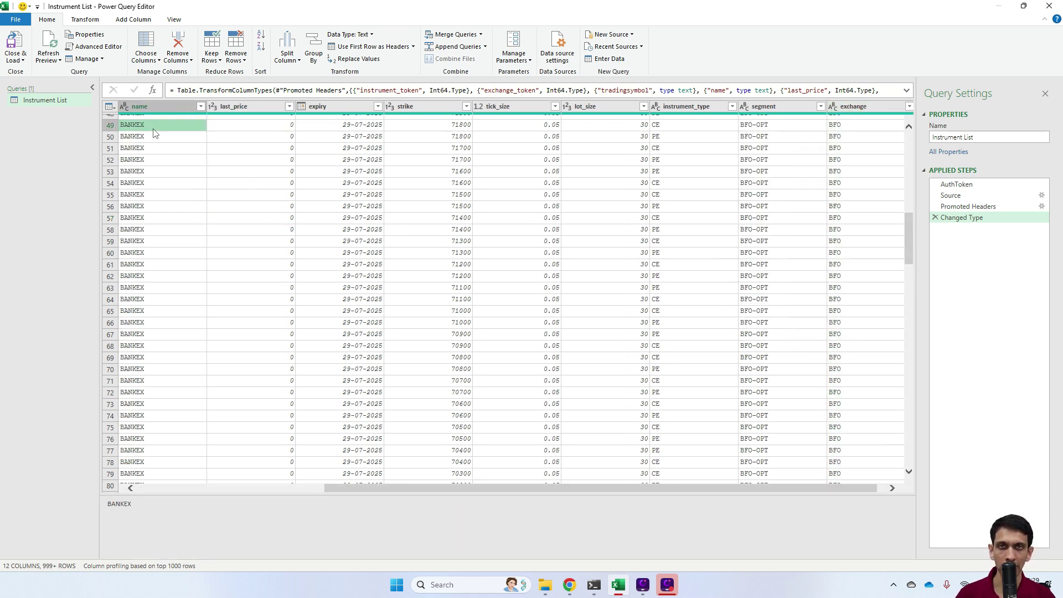
# Load the Instrument List query into a worksheet and look over the table from its last row back to its header
pyautogui.click(14, 42)
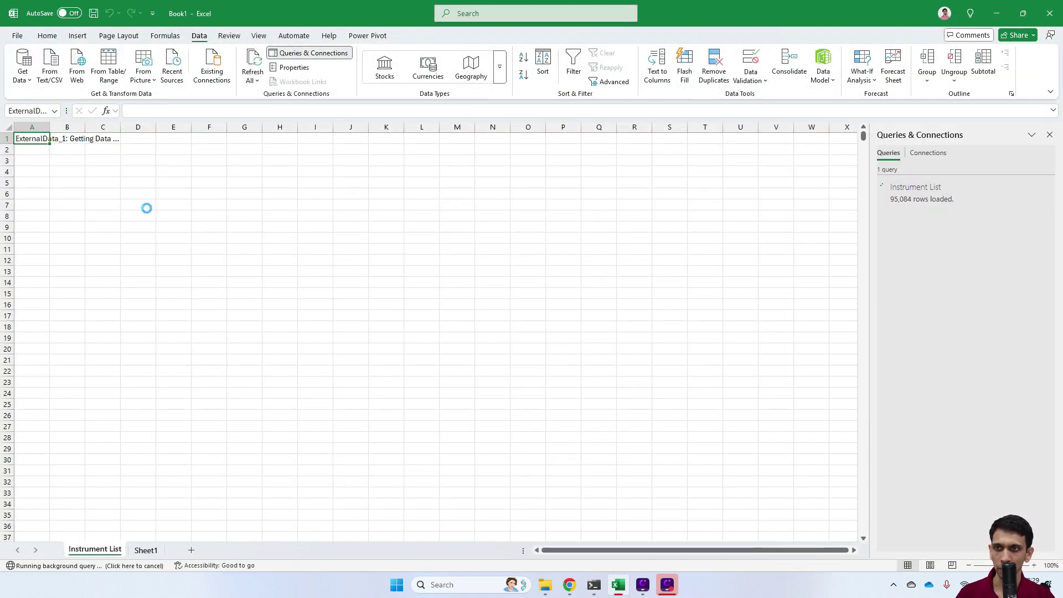
pyautogui.scroll(-1, 179, 224)
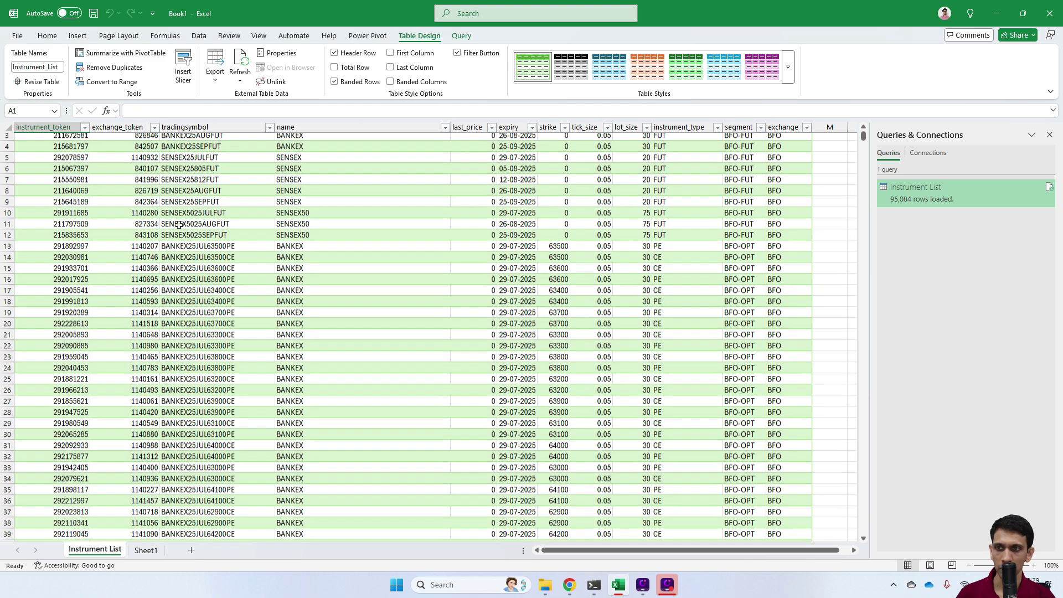
pyautogui.click(179, 225)
pyautogui.hotkey('ctrl', 'Down')
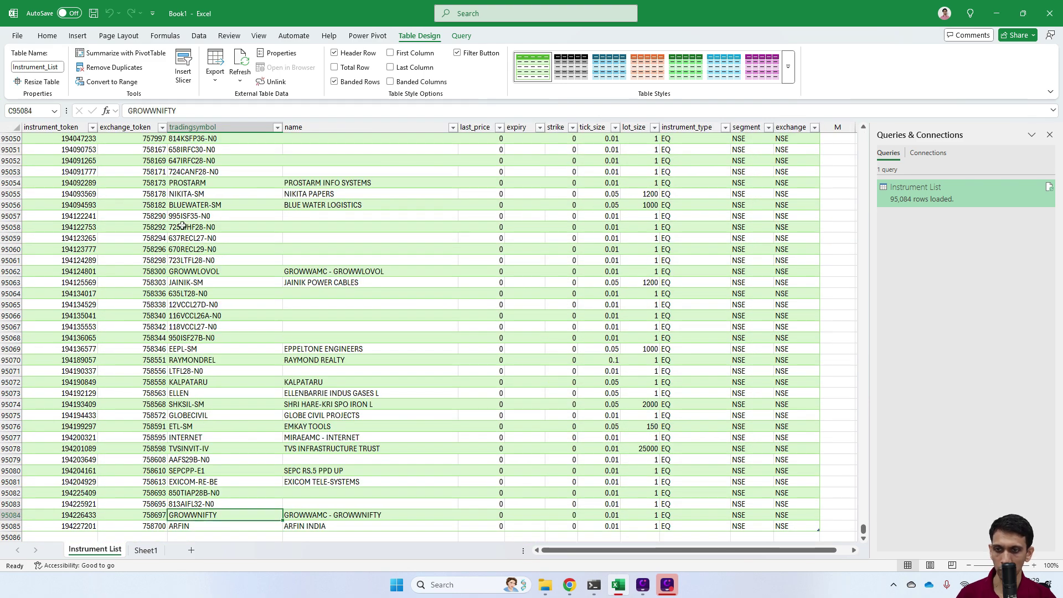
pyautogui.press('Up')
pyautogui.hotkey('ctrl', 'Up')
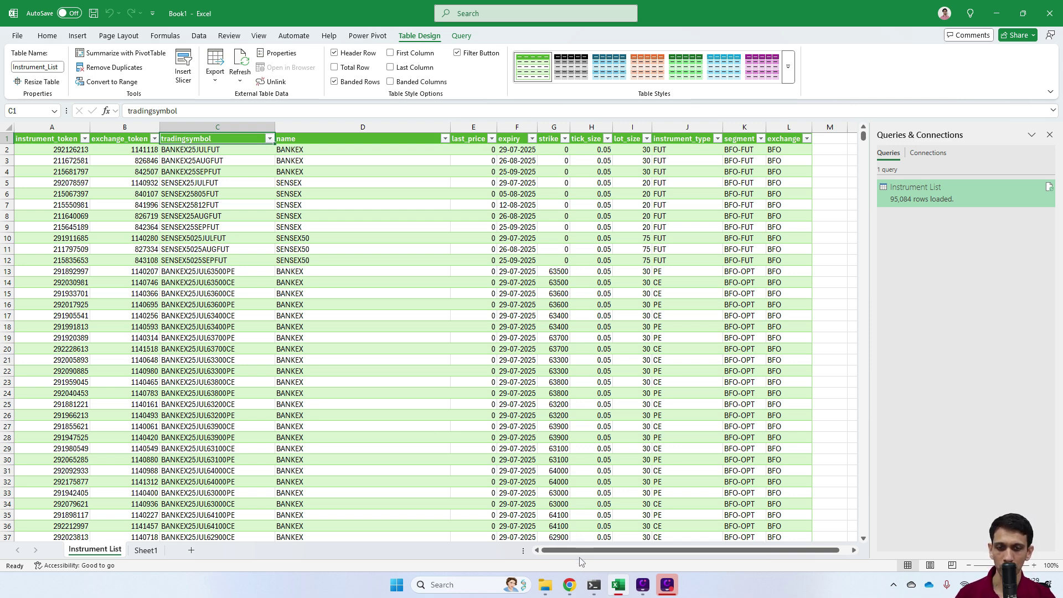
# Switch to Chrome and open list-ltp.pq in the zerodha folder of the excelkida-power-query-library GitHub repository
pyautogui.click(569, 584)
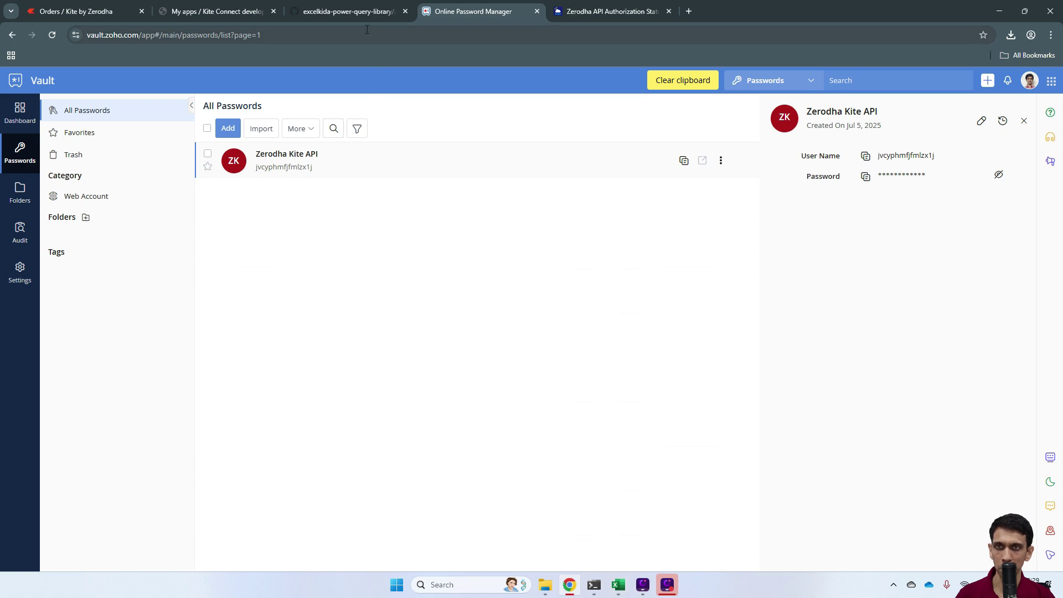
pyautogui.click(355, 13)
pyautogui.click(12, 34)
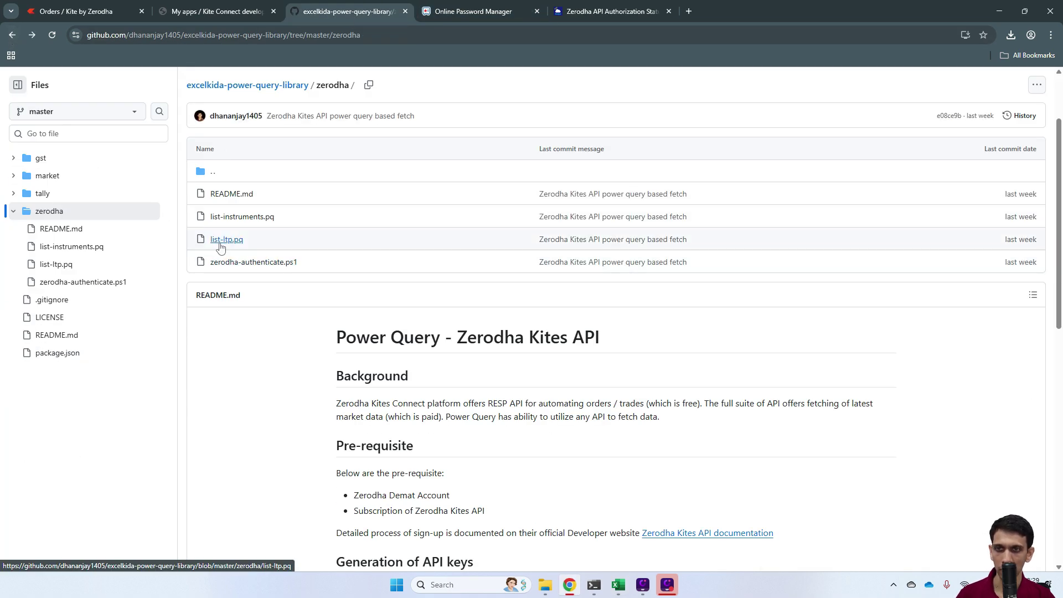
pyautogui.click(232, 242)
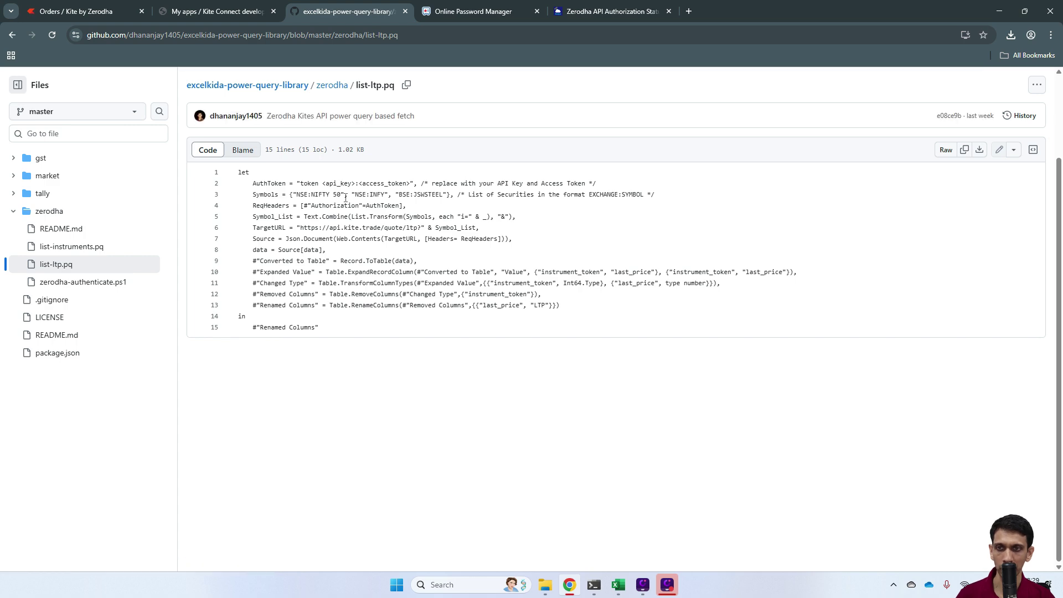
# Return to Sheet1 of the Excel workbook and create a new blank query in the Power Query Editor
pyautogui.click(618, 588)
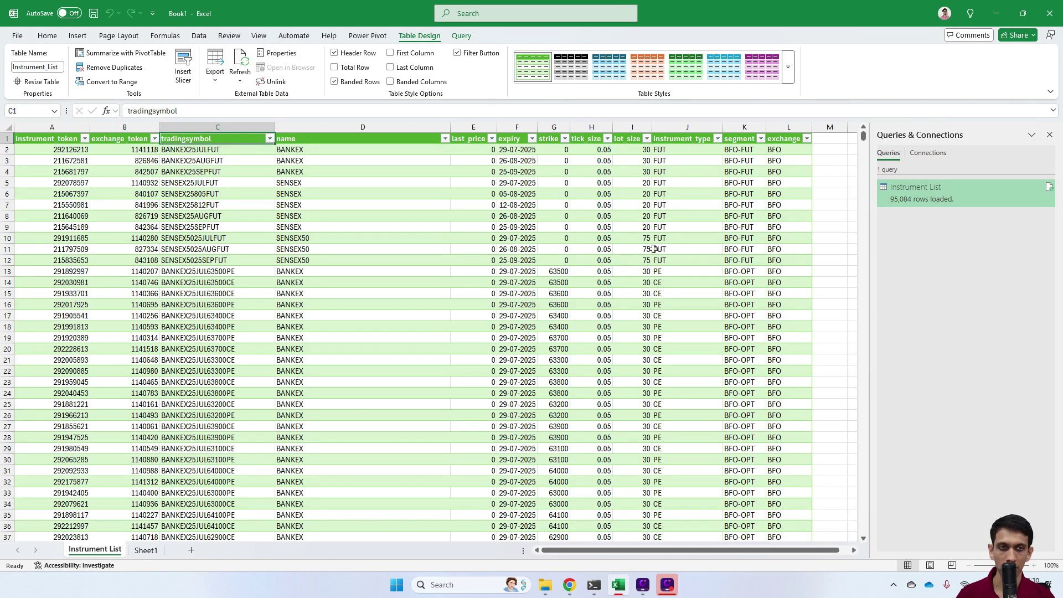
pyautogui.click(147, 550)
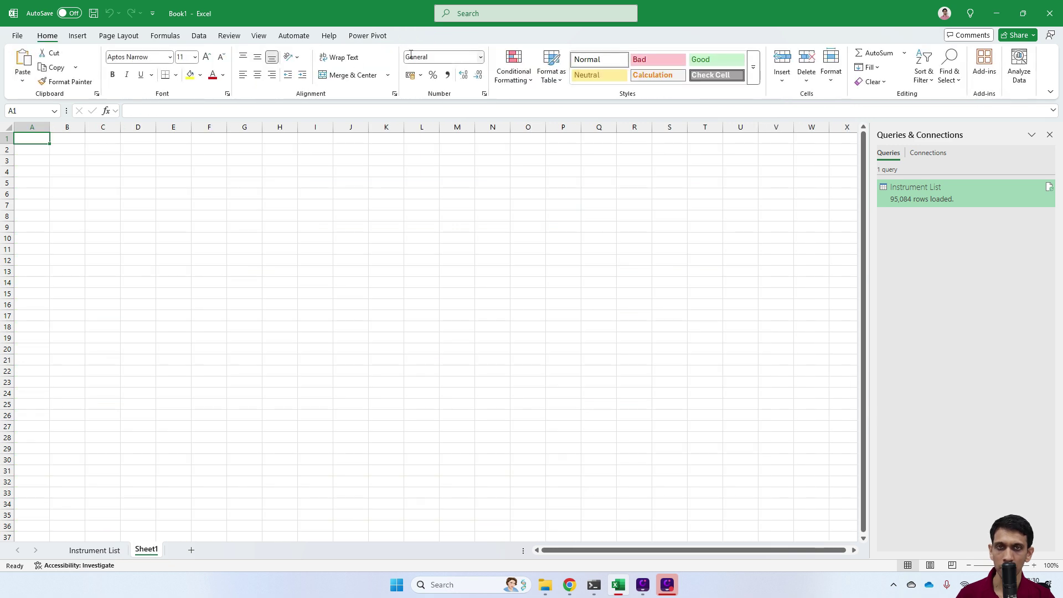
pyautogui.click(199, 36)
pyautogui.click(22, 65)
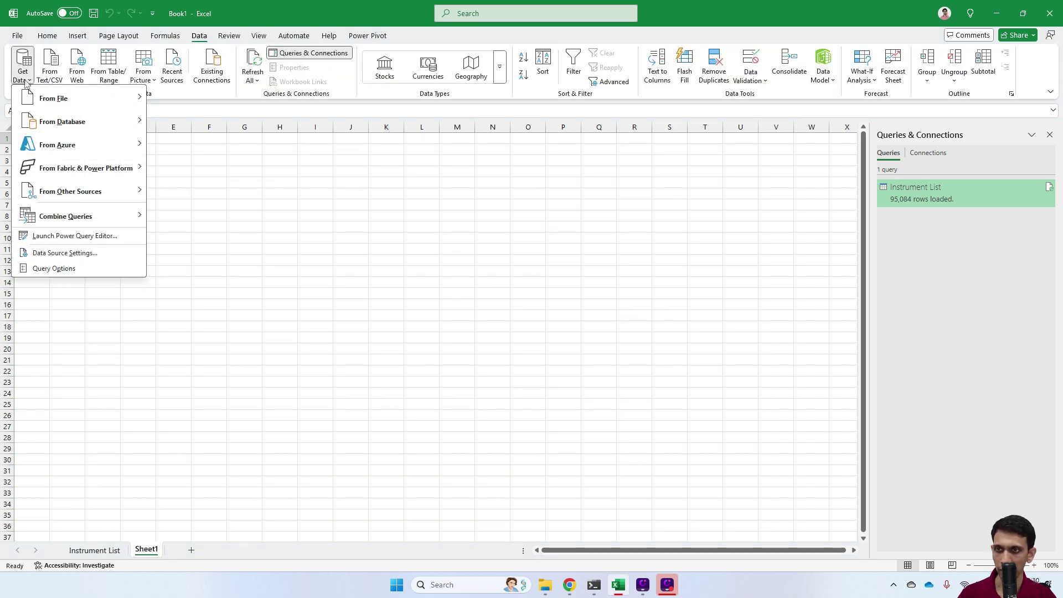
pyautogui.click(51, 235)
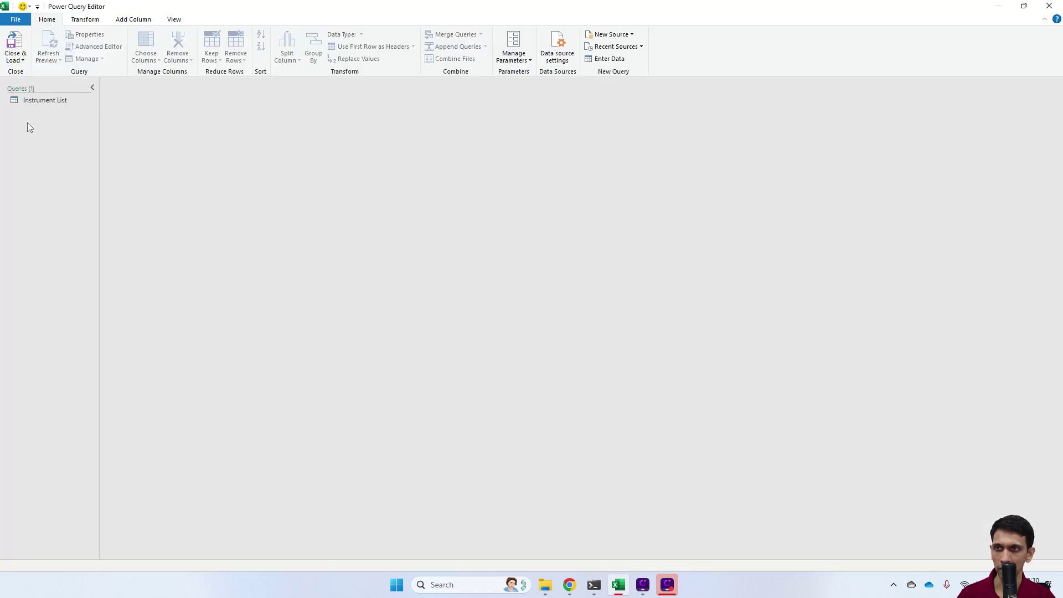
pyautogui.rightClick(28, 122)
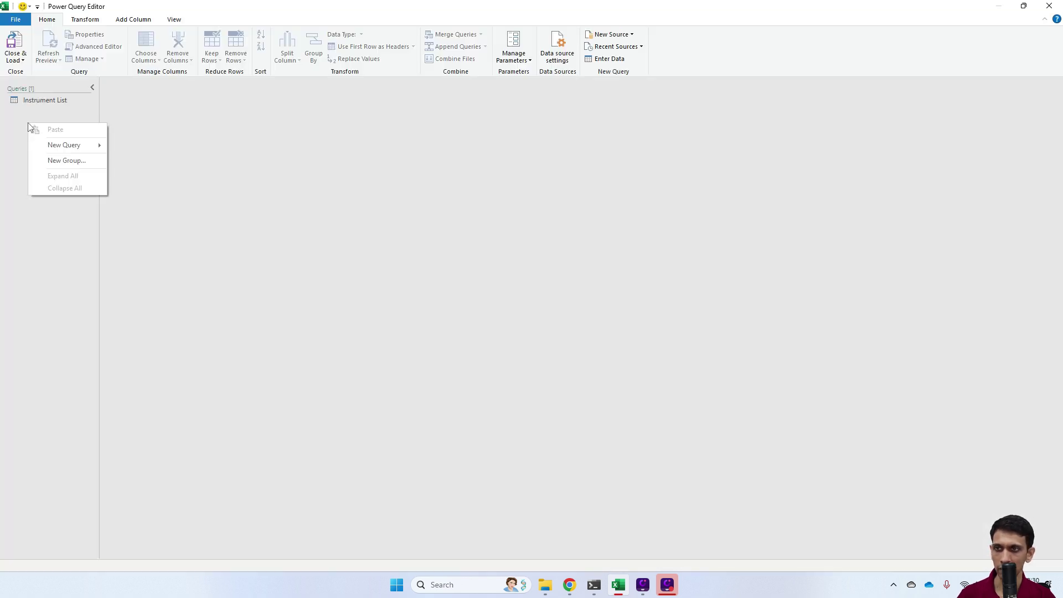
pyautogui.moveTo(66, 146)
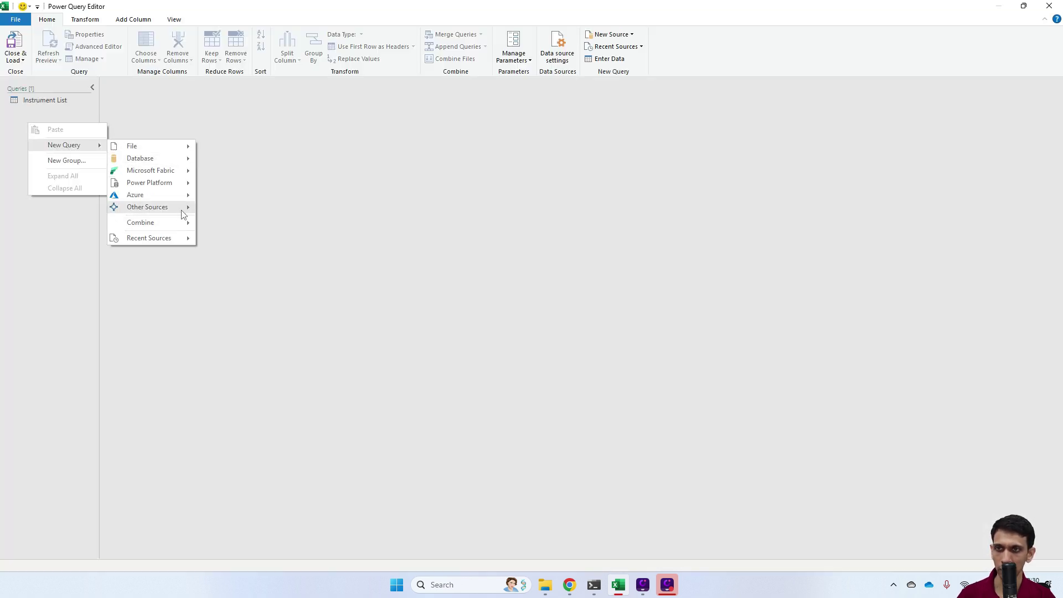
pyautogui.moveTo(183, 210)
pyautogui.click(233, 258)
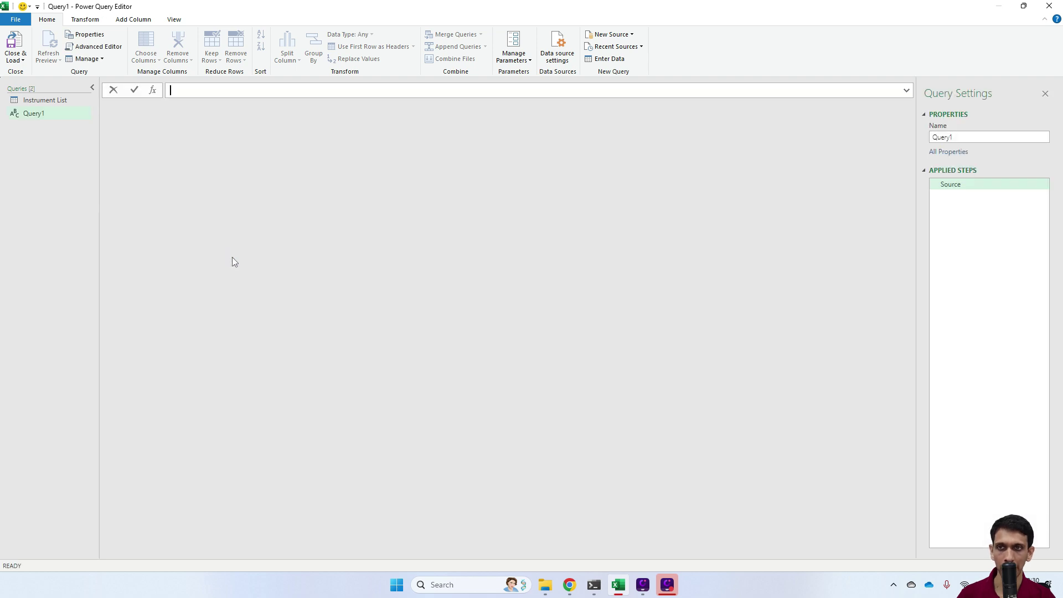
# Replace all of Query1's code in the Advanced Editor with the list-ltp.pq code copied from GitHub
pyautogui.rightClick(37, 115)
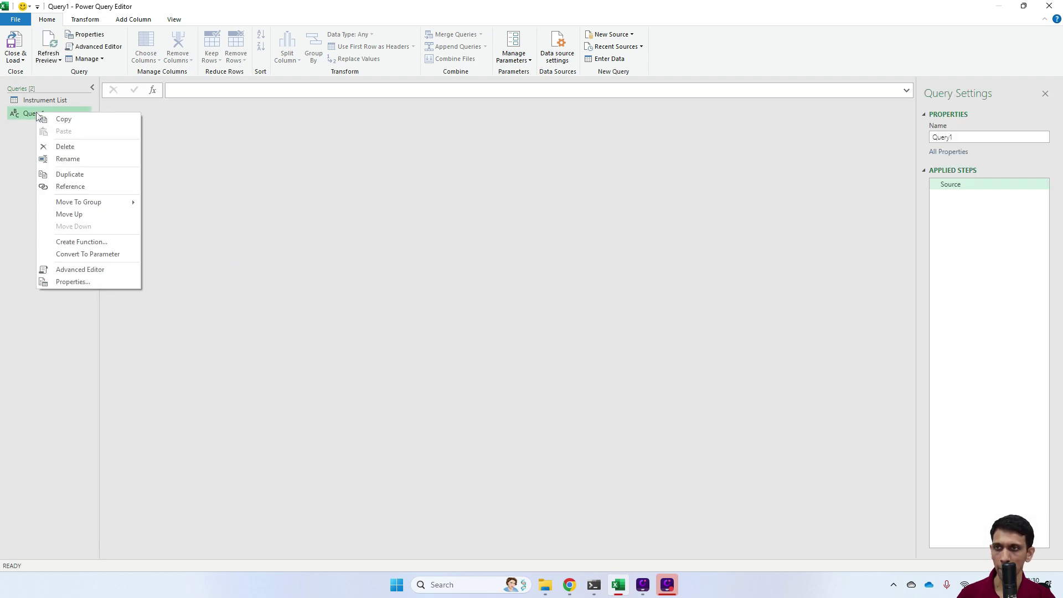
pyautogui.click(79, 270)
pyautogui.hotkey('ctrl', 'a')
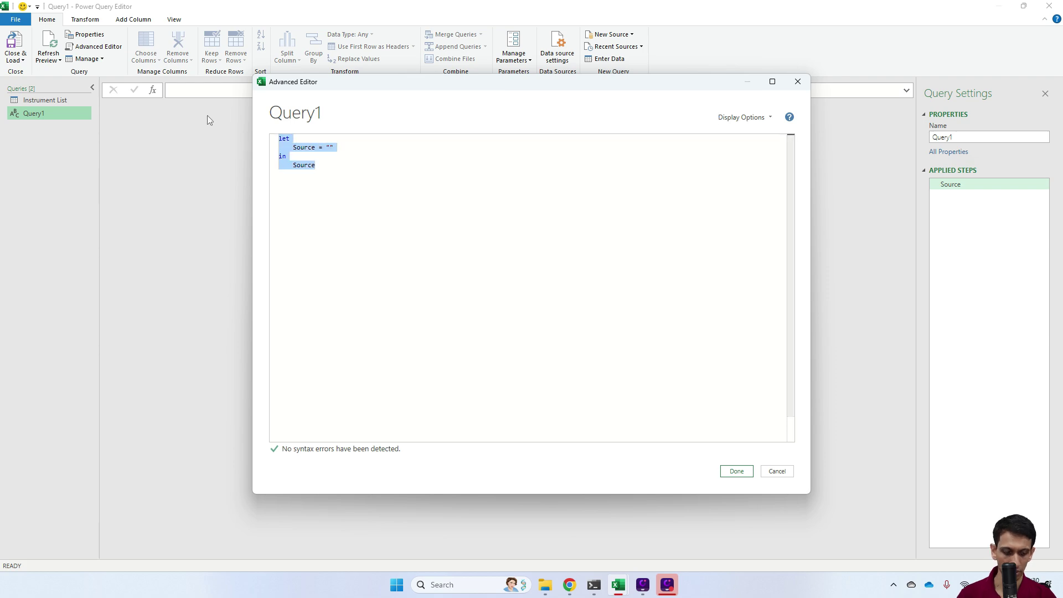
pyautogui.press('Delete')
pyautogui.hotkey('alt', 'Tab')
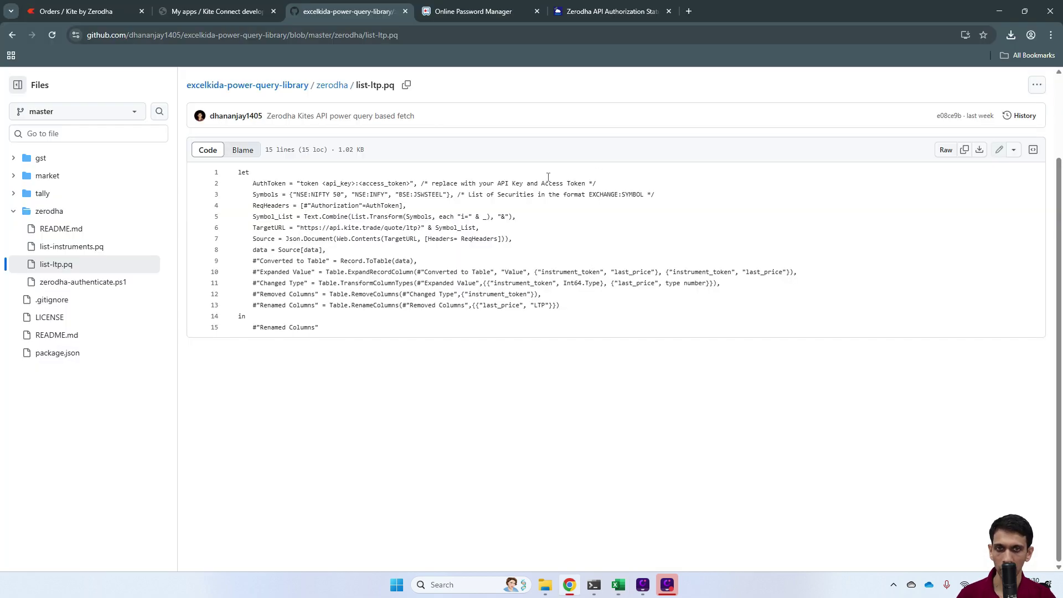
pyautogui.click(965, 150)
pyautogui.hotkey('alt', 'Tab')
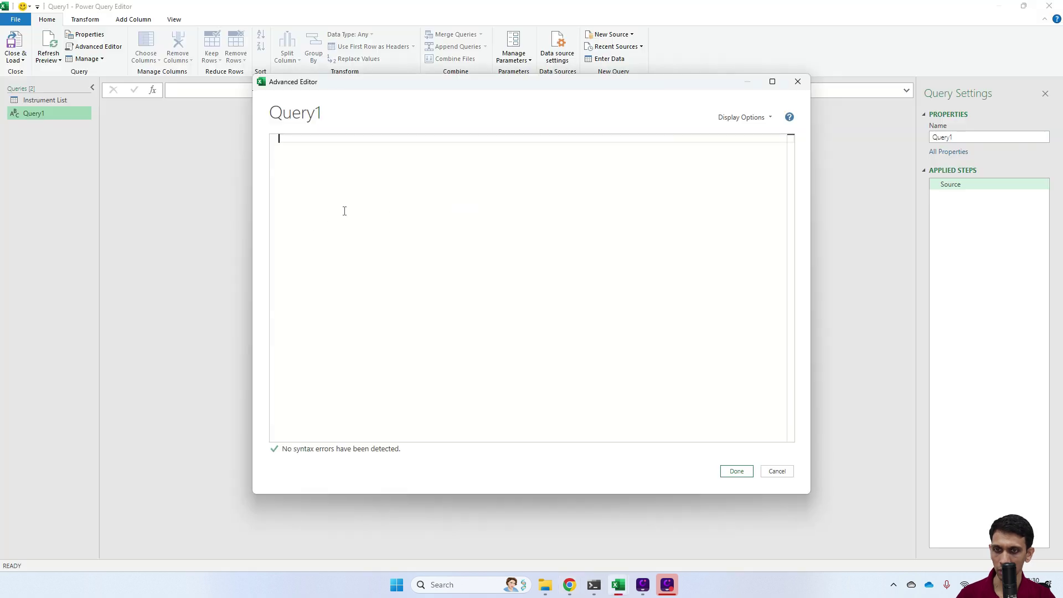
pyautogui.hotkey('ctrl', 'v')
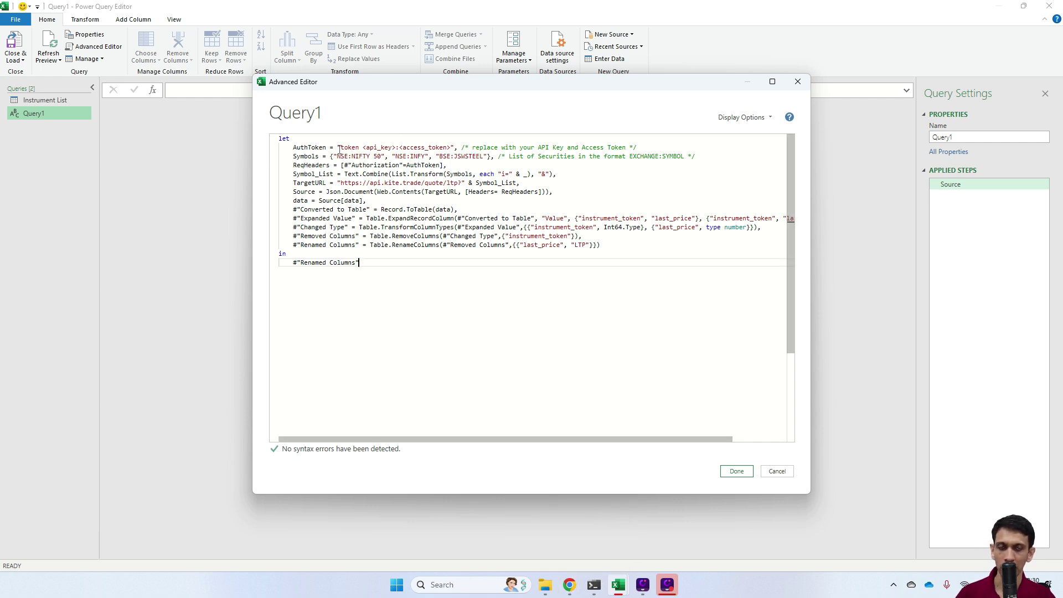
# Copy the Zerodha API key from Zoho Vault in Chrome and paste it over the <api_key> placeholder in Query1's AuthToken
pyautogui.click(571, 590)
pyautogui.click(475, 11)
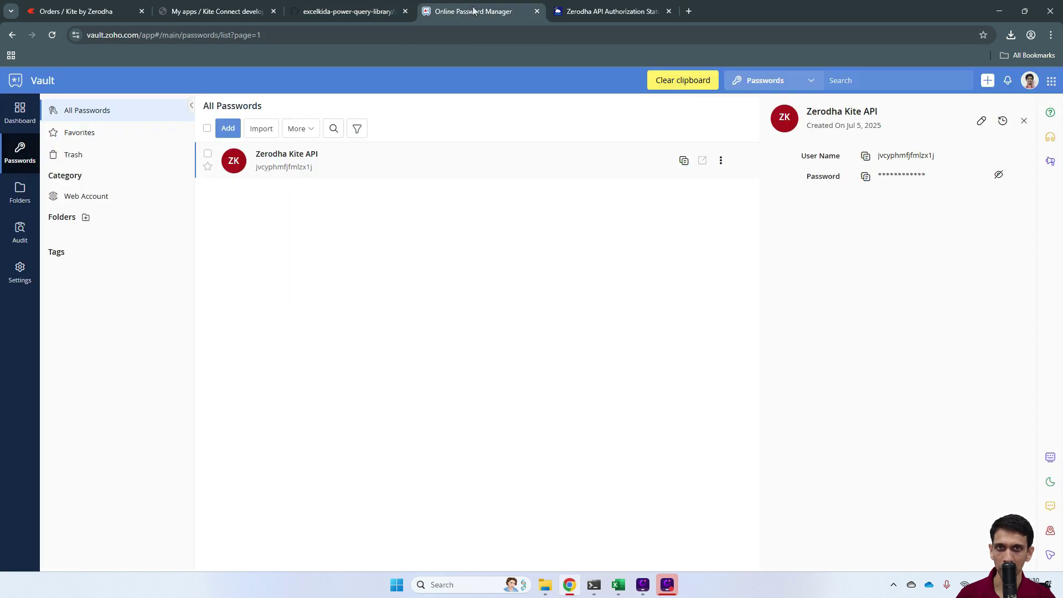
pyautogui.click(865, 156)
pyautogui.hotkey('alt', 'Tab')
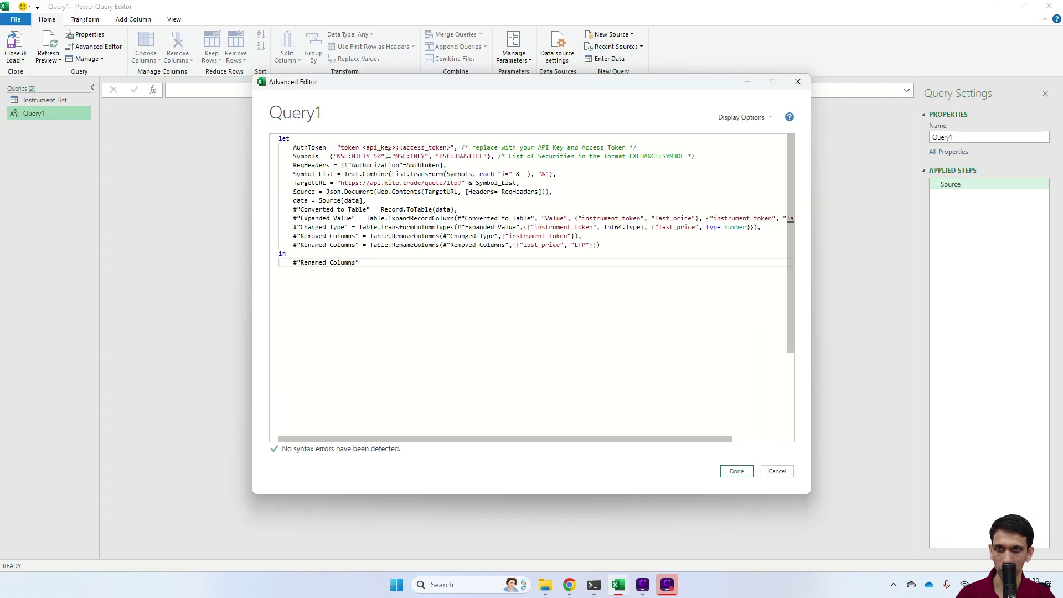
pyautogui.moveTo(364, 147); pyautogui.dragTo(385, 148)
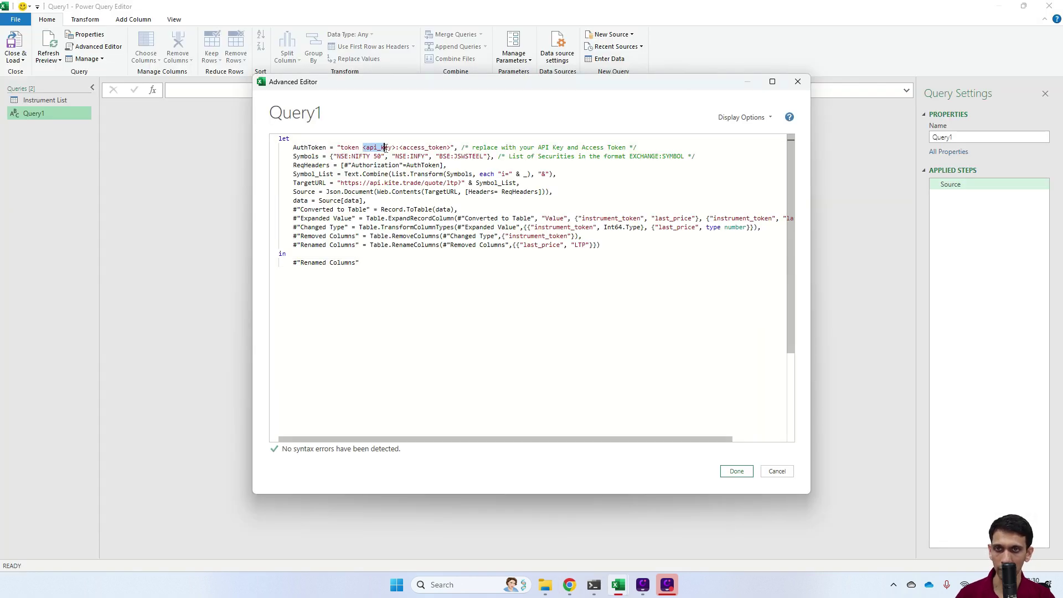
pyautogui.hotkey('ctrl', 'v')
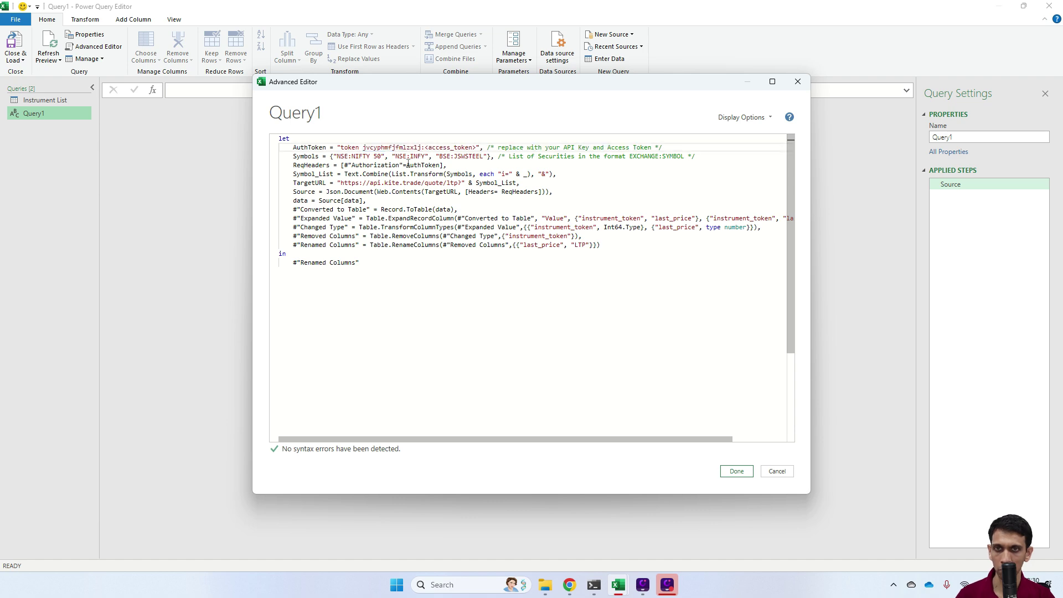
# Copy the access token from the Windows PowerShell window and paste it over the <access_token> placeholder in Query1's AuthToken
pyautogui.hotkey('alt', 'Tab')
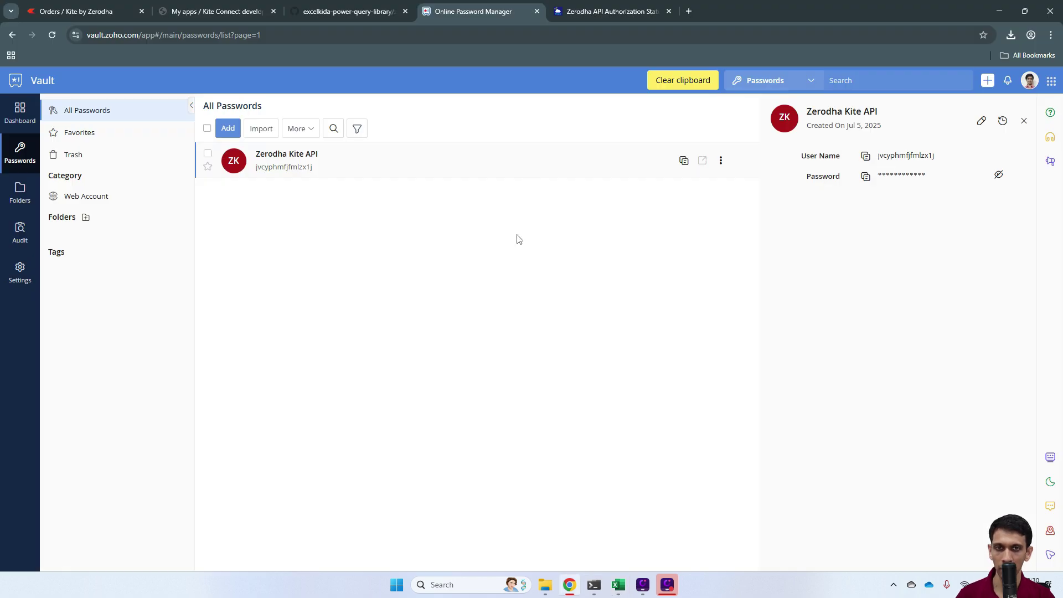
pyautogui.hotkey('alt', 'Tab')
pyautogui.hotkey('alt', 'Tab')
pyautogui.hotkey('alt', 'Tab')
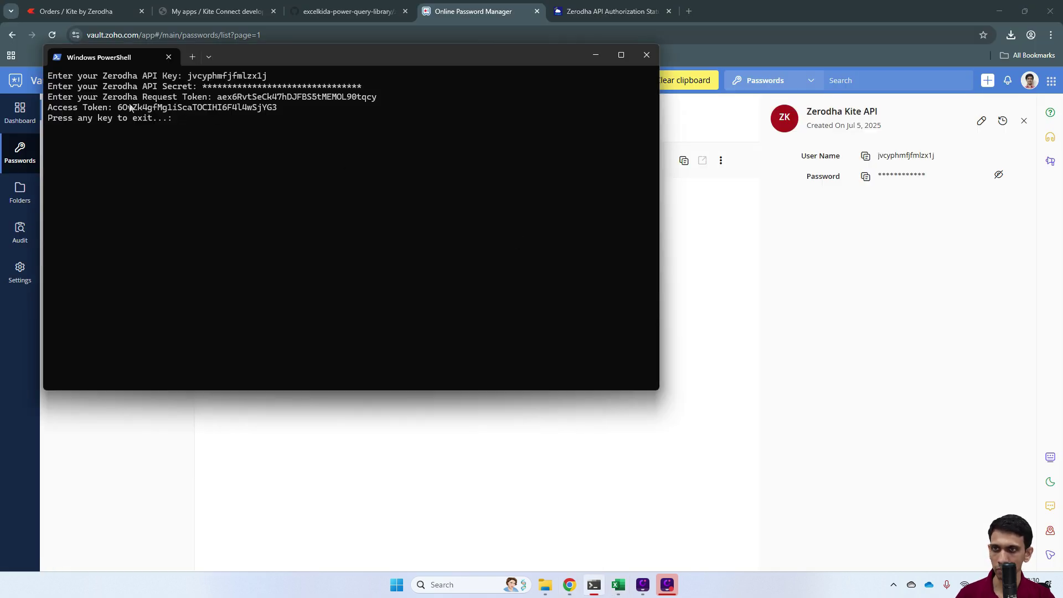
pyautogui.moveTo(119, 109); pyautogui.dragTo(275, 113)
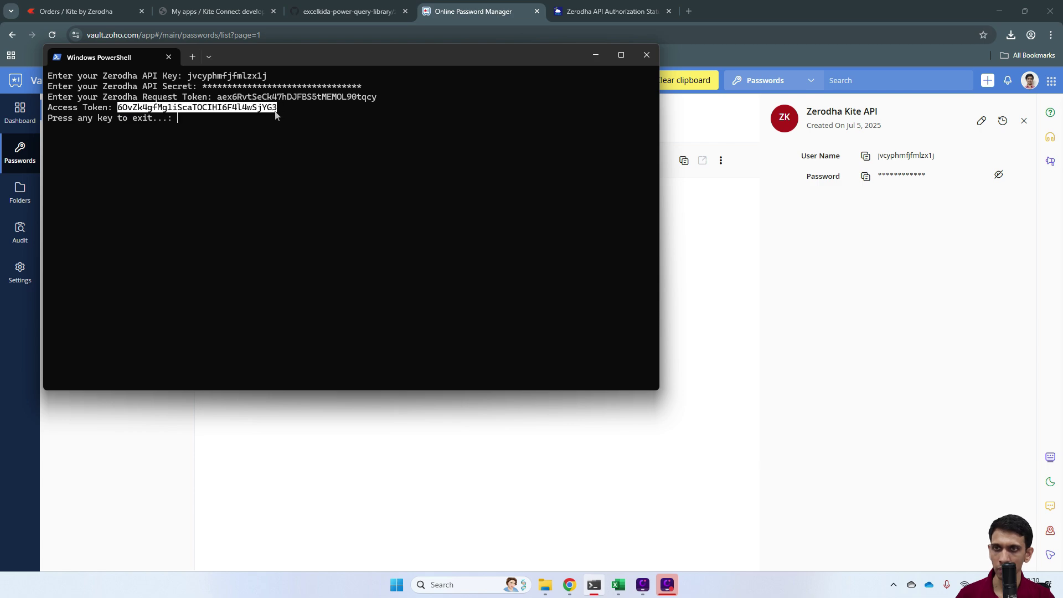
pyautogui.hotkey('ctrl', 'c')
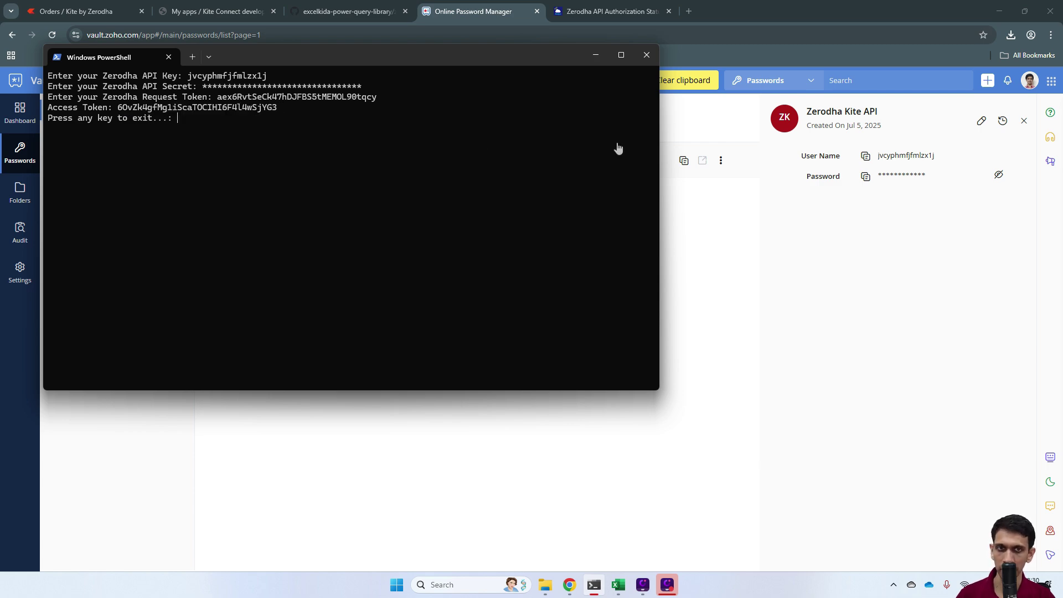
pyautogui.moveTo(618, 586)
pyautogui.click(673, 527)
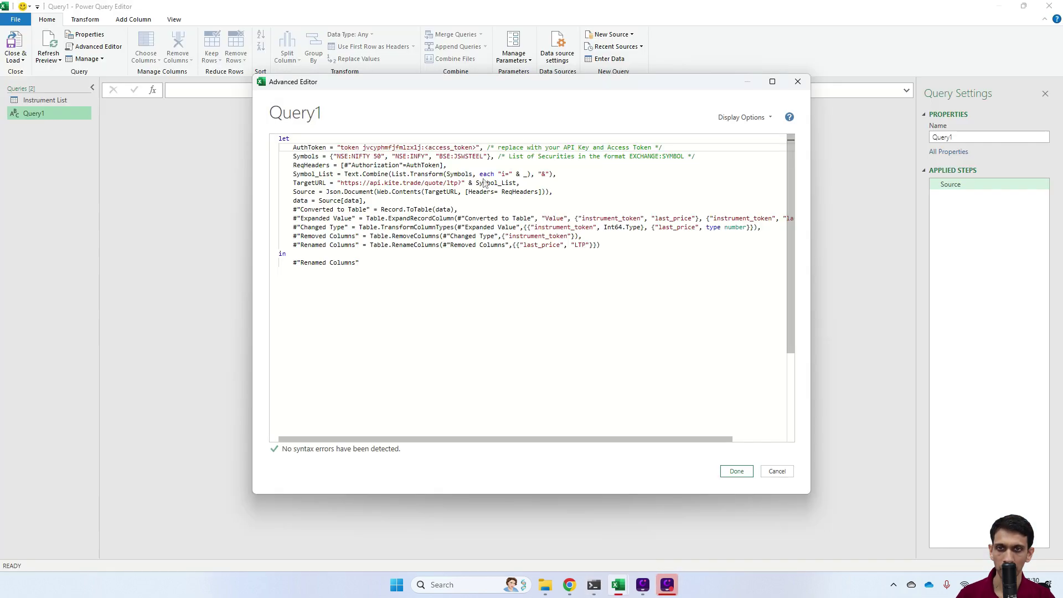
pyautogui.moveTo(424, 147); pyautogui.dragTo(478, 148)
pyautogui.hotkey('ctrl', 'v')
pyautogui.click(438, 183)
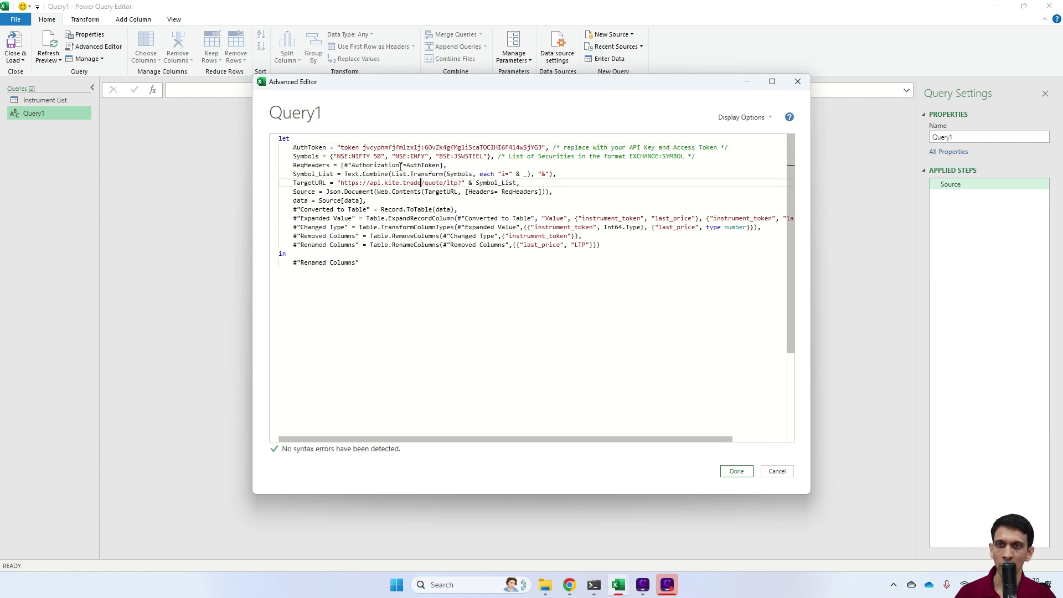
# Examine the EXCHANGE:SYMBOL entries in the Symbols line of Query1's code, including NSE:NIFTY 50, NSE:INFY and BSE:JSWSTEEL
pyautogui.click(338, 157)
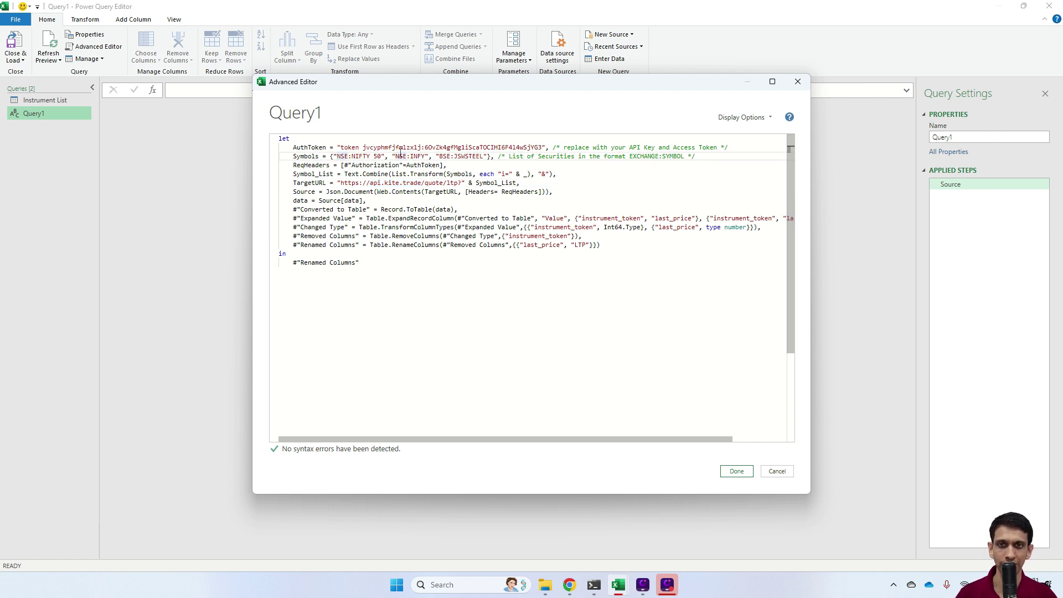
pyautogui.click(440, 165)
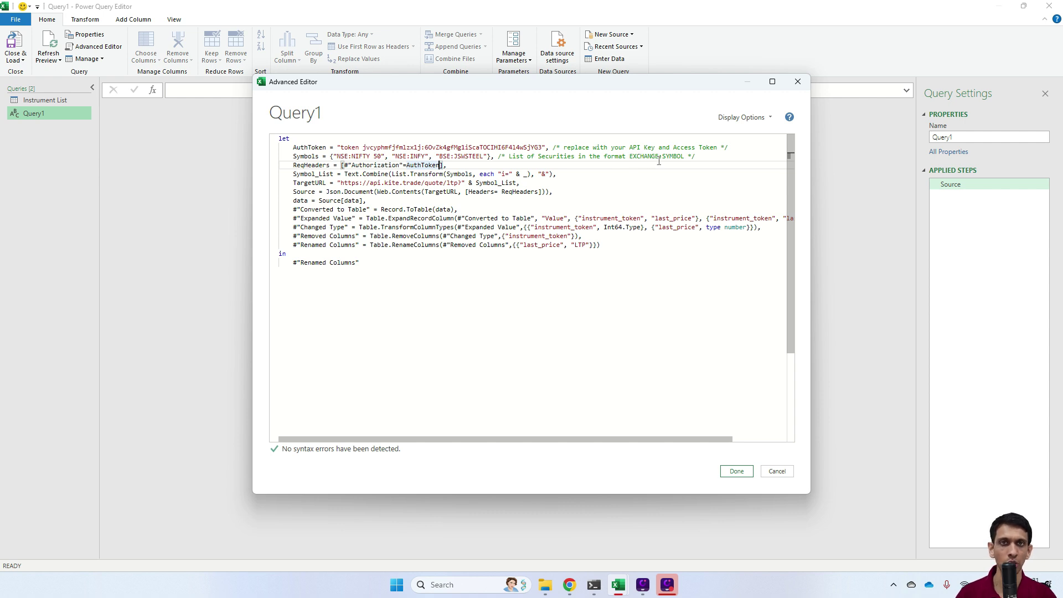
pyautogui.click(341, 156)
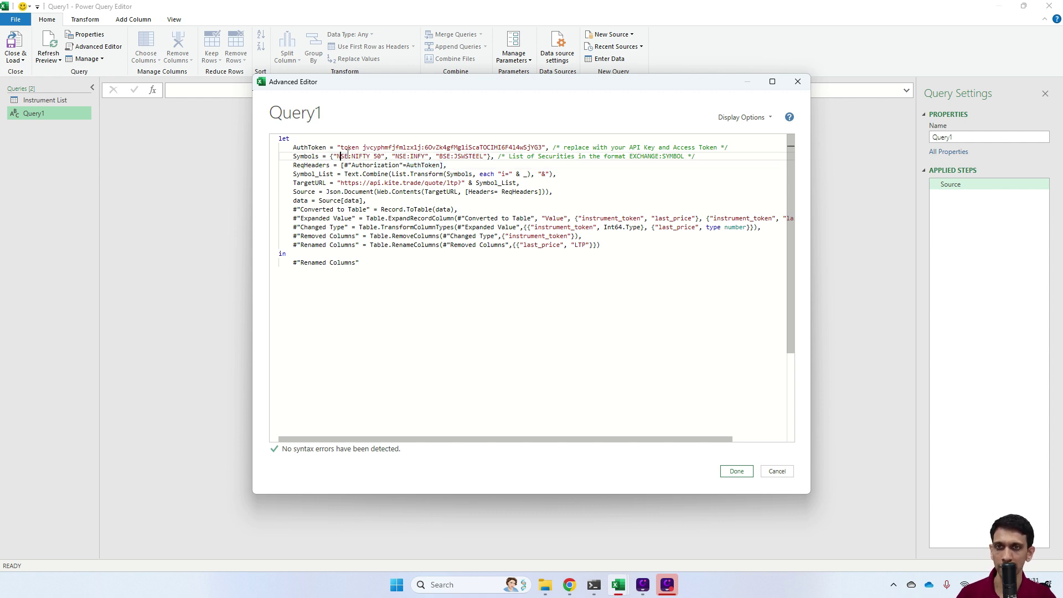
pyautogui.doubleClick(415, 157)
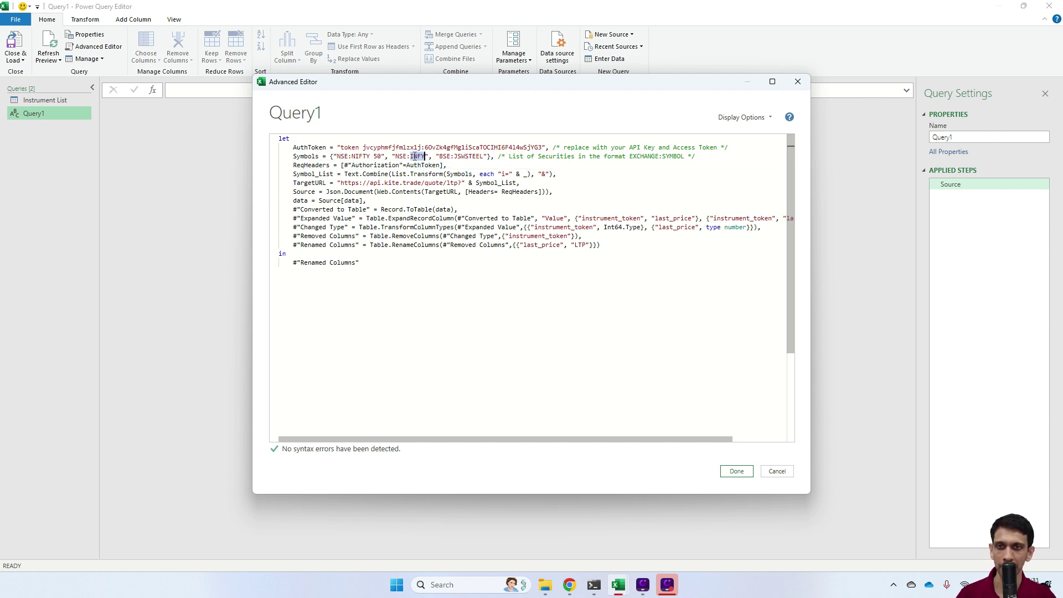
pyautogui.doubleClick(443, 156)
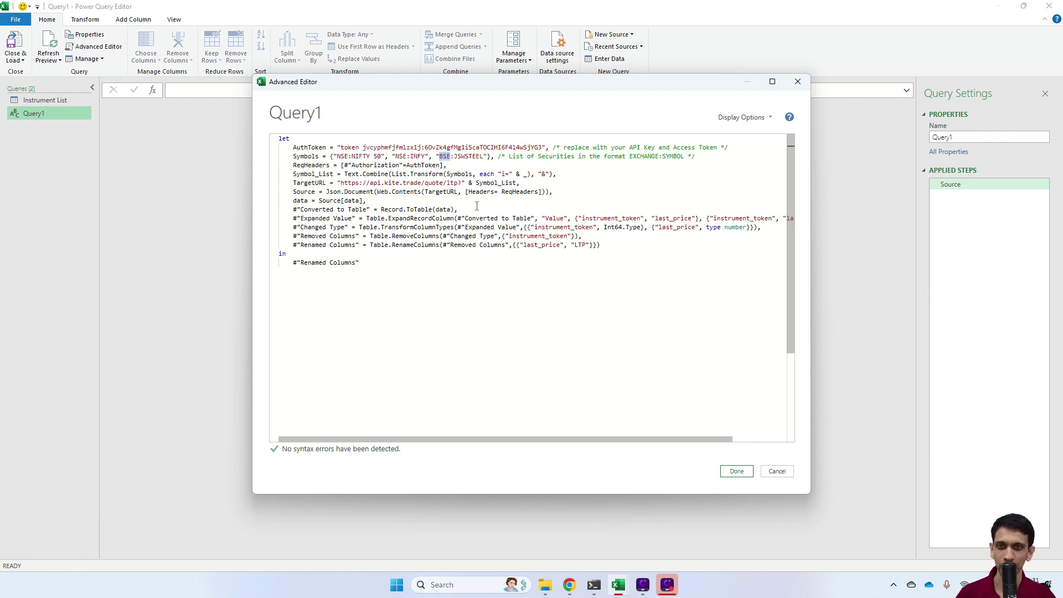
pyautogui.click(557, 175)
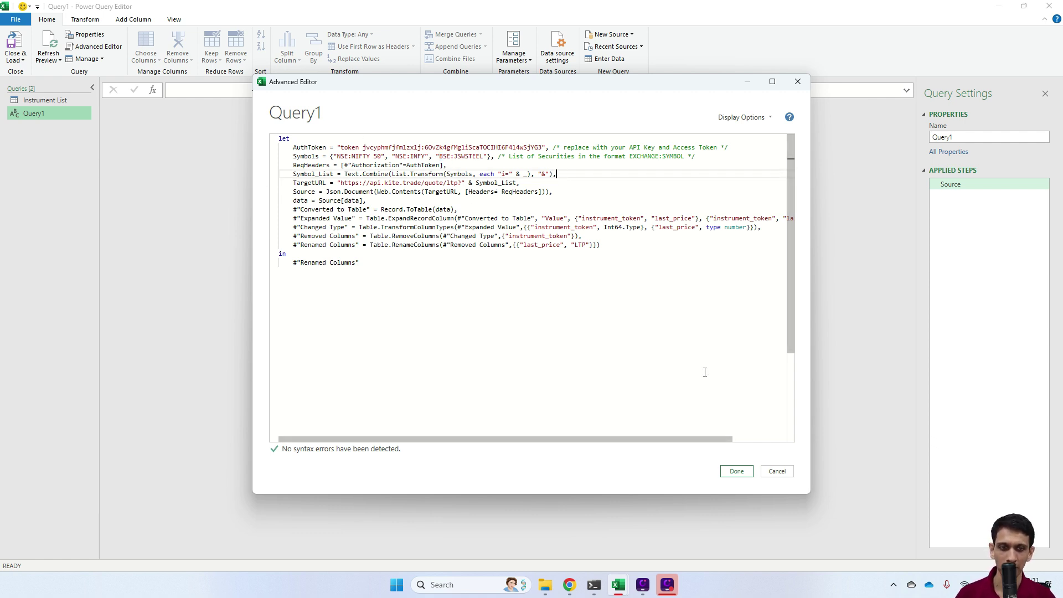
# Apply the edited last-traded-price code to Query1 and load the query into the workbook under the name LTP
pyautogui.click(737, 472)
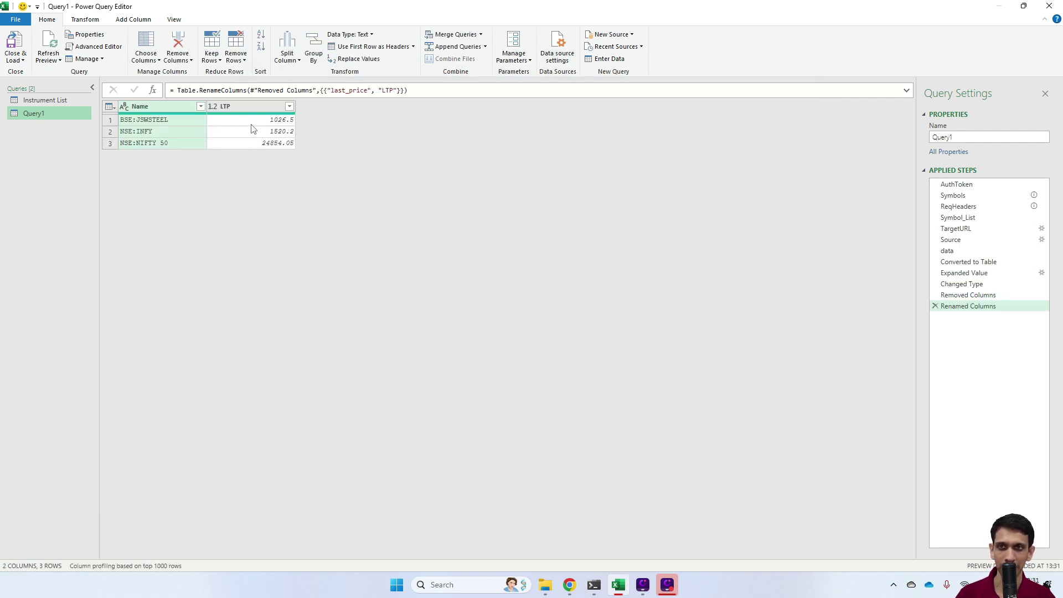
pyautogui.click(262, 125)
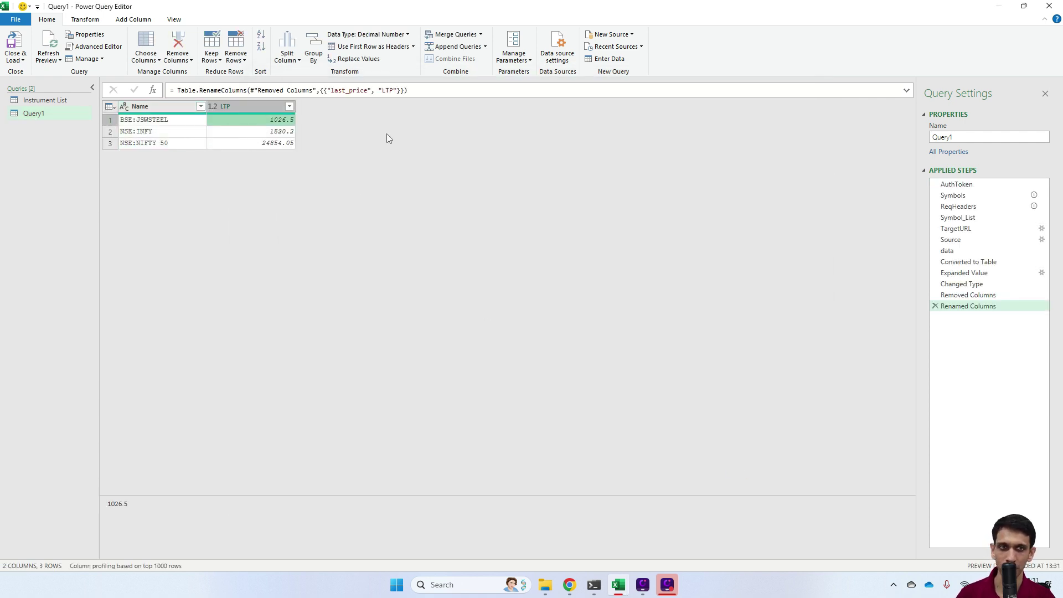
pyautogui.doubleClick(941, 136)
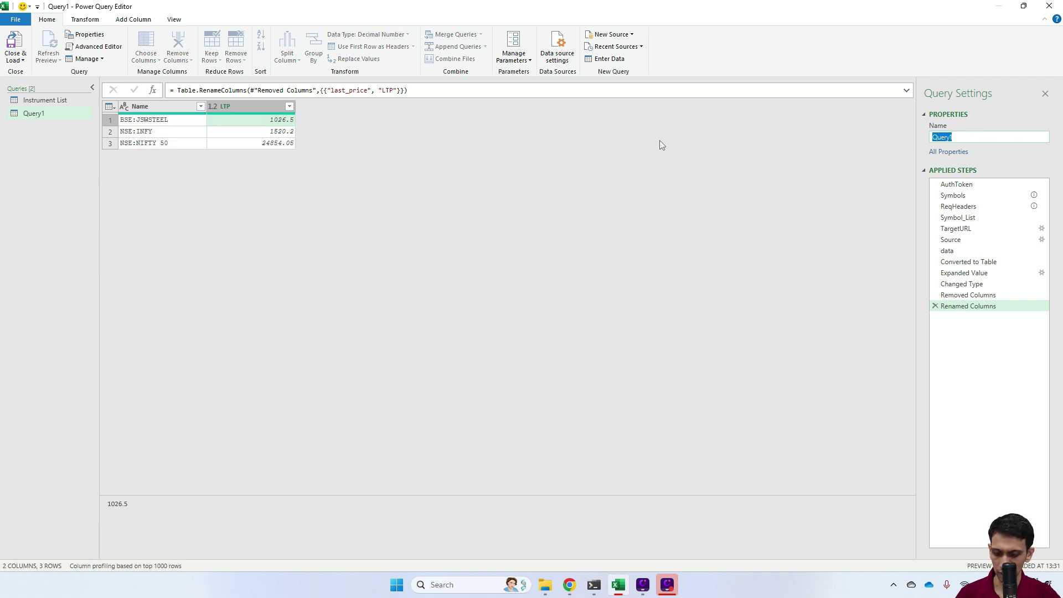
pyautogui.write('LTP')
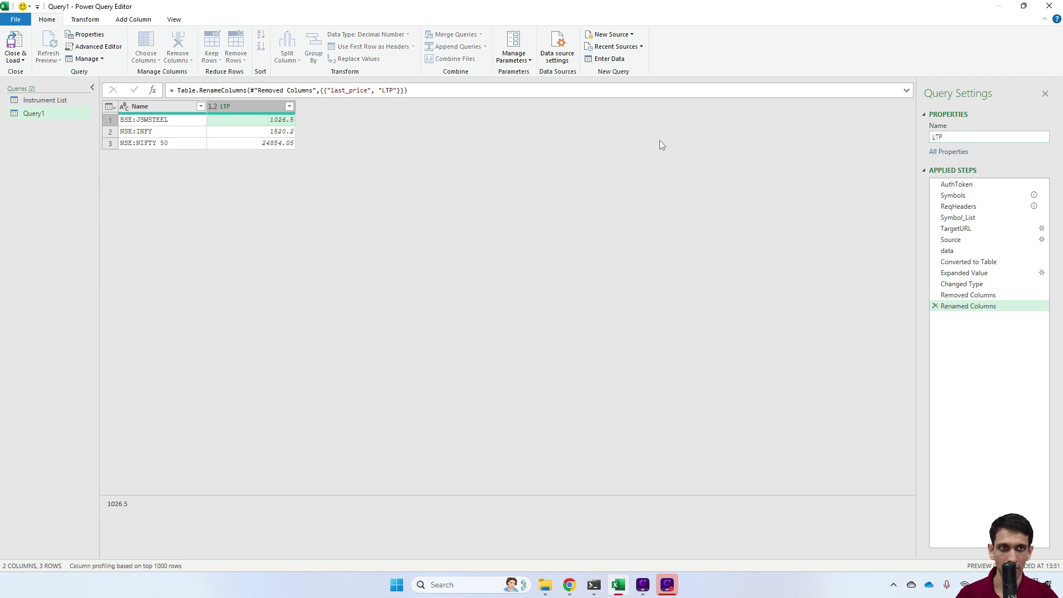
pyautogui.press('Return')
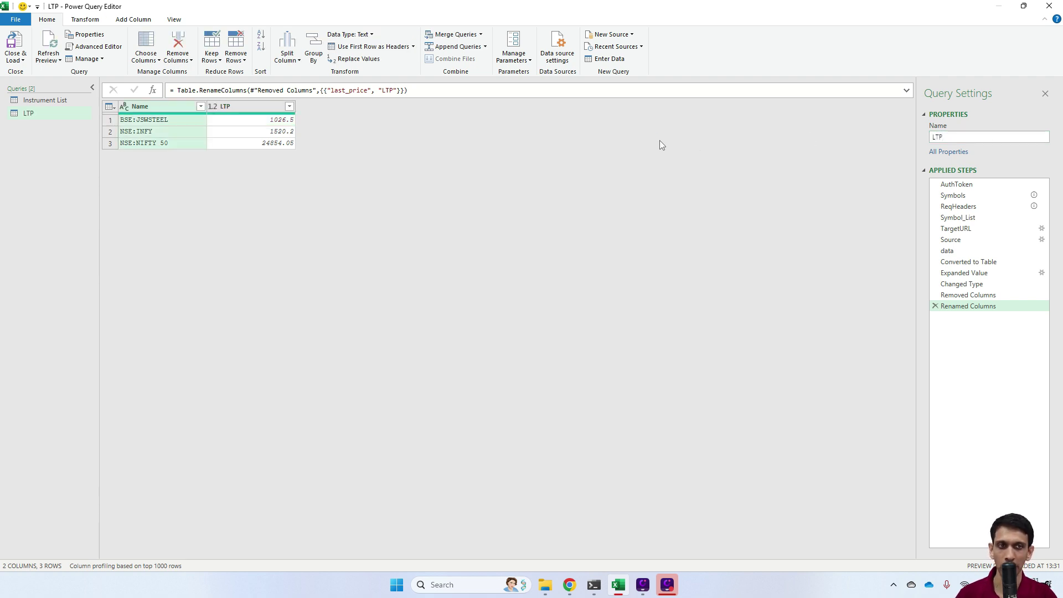
pyautogui.click(13, 41)
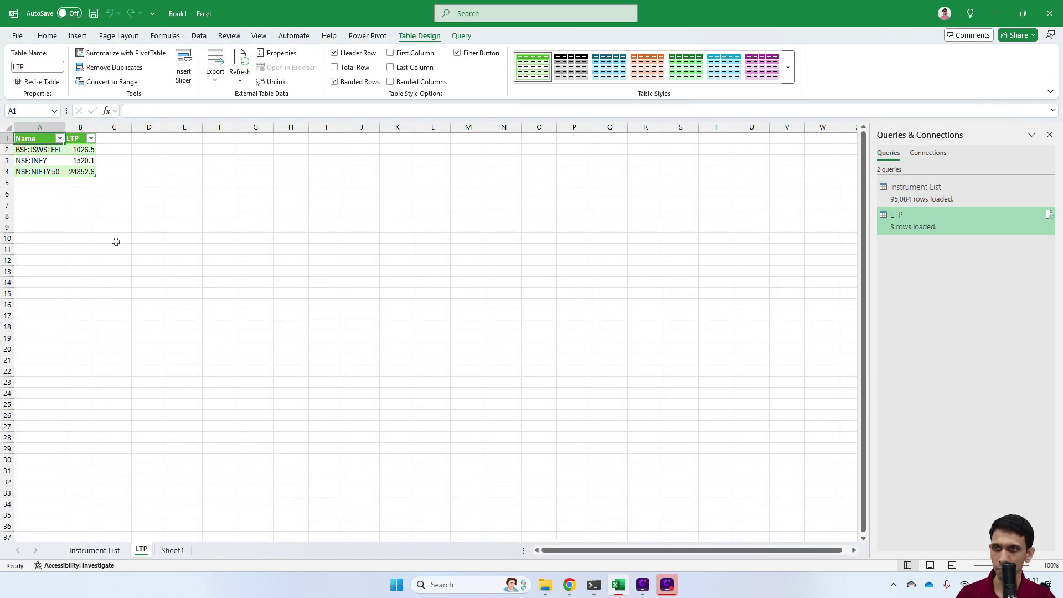
# Widen the Name and LTP columns of the loaded table and format the LTP column in comma style
pyautogui.moveTo(98, 131); pyautogui.dragTo(121, 131)
pyautogui.keyDown('ctrl'); pyautogui.scroll(3, 119, 264); pyautogui.keyUp('ctrl')
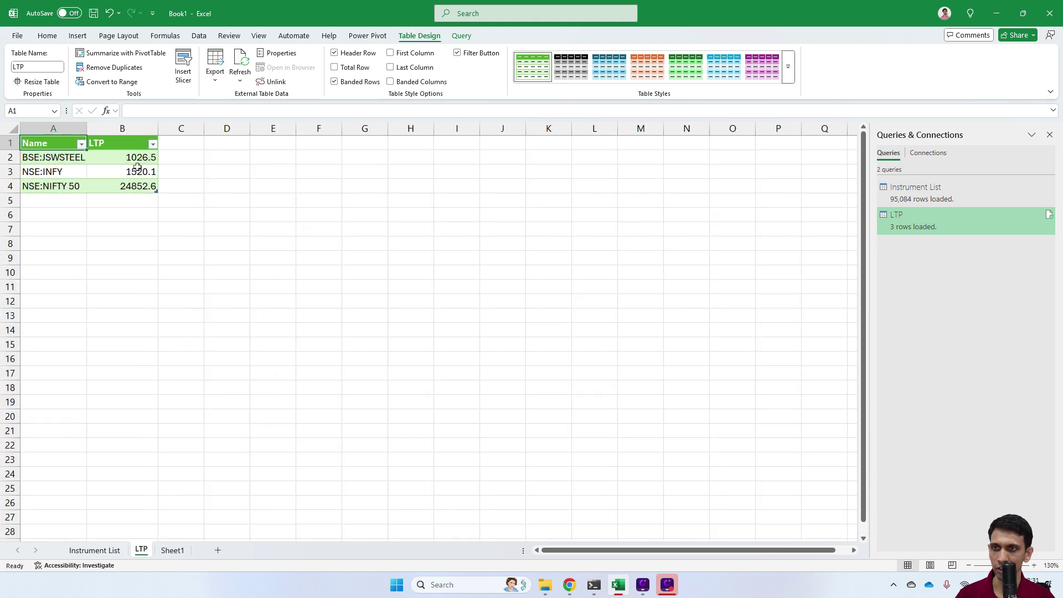
pyautogui.click(138, 129)
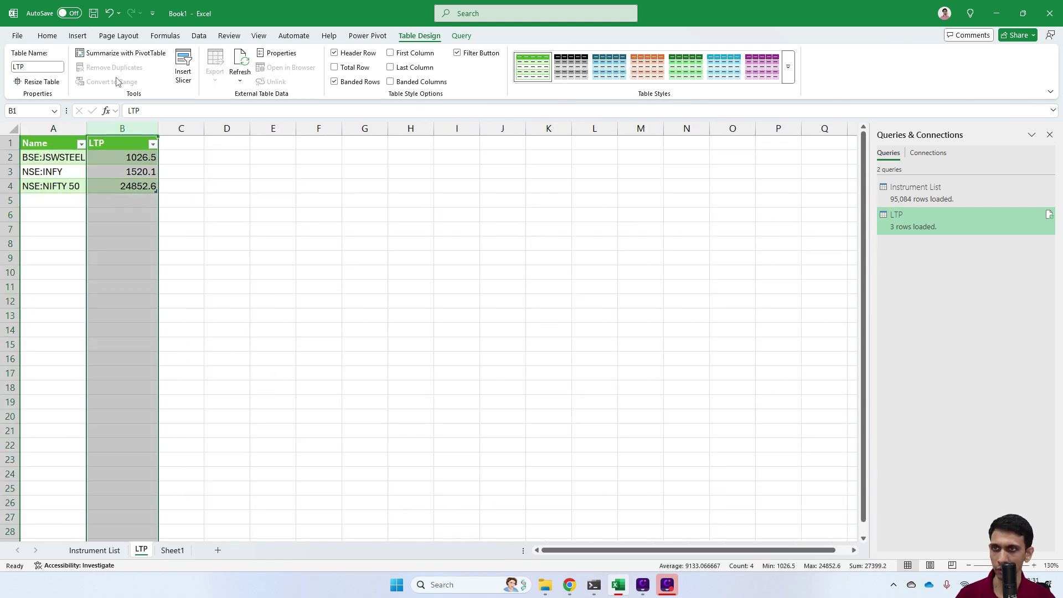
pyautogui.click(48, 36)
pyautogui.click(446, 75)
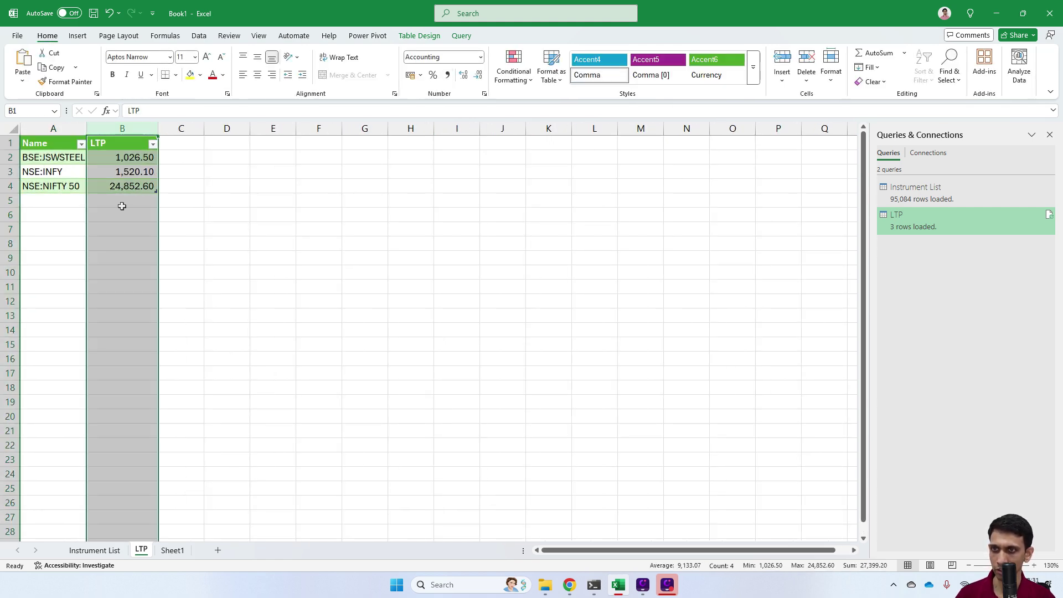
pyautogui.click(128, 159)
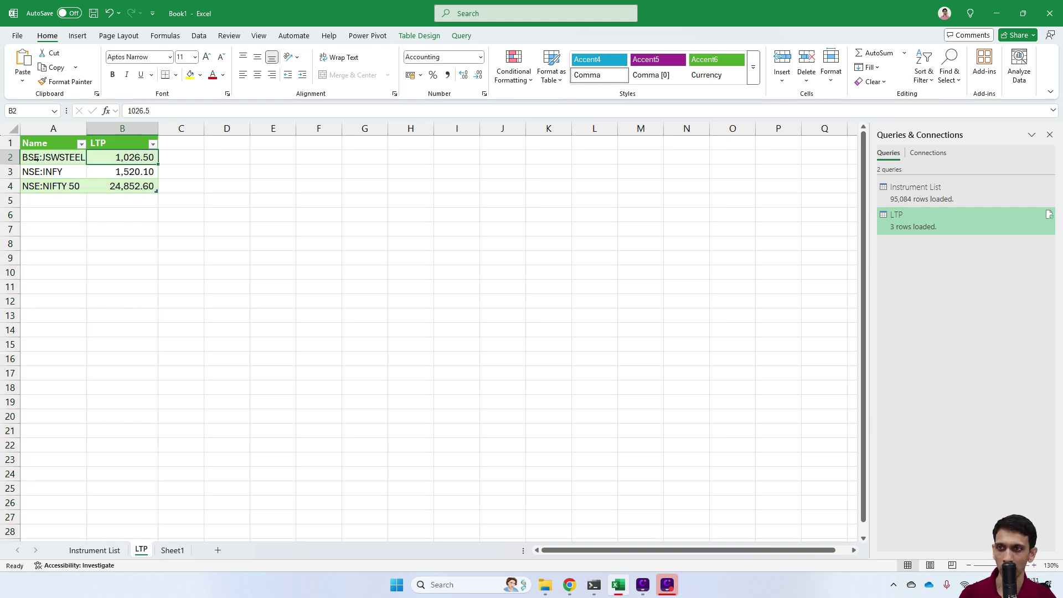
pyautogui.moveTo(86, 128); pyautogui.dragTo(111, 128)
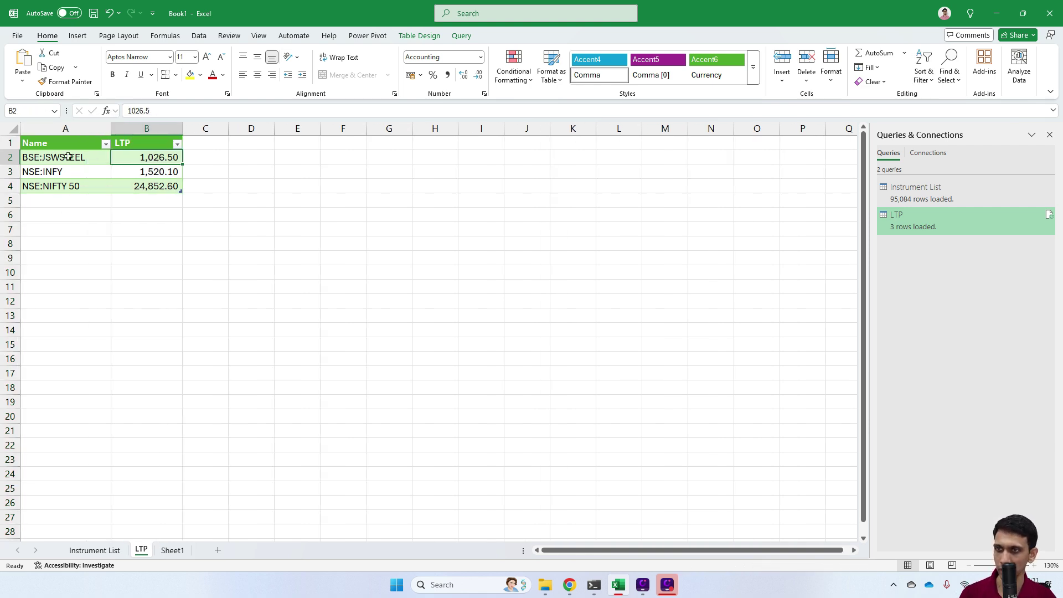
# Refresh the LTP table twice from its cells to fetch current prices for the three symbols
pyautogui.click(58, 187)
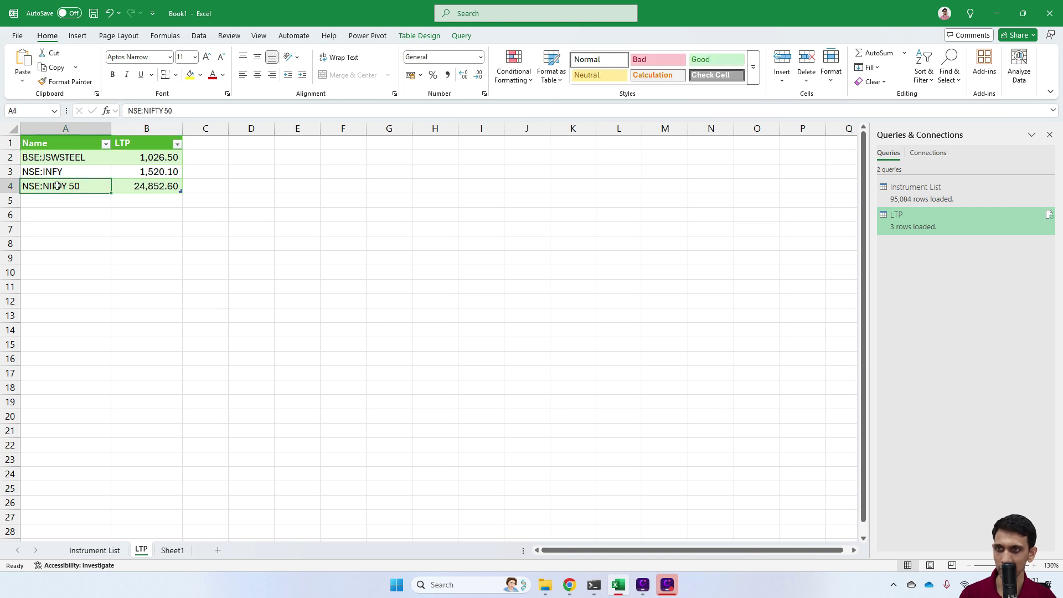
pyautogui.click(58, 173)
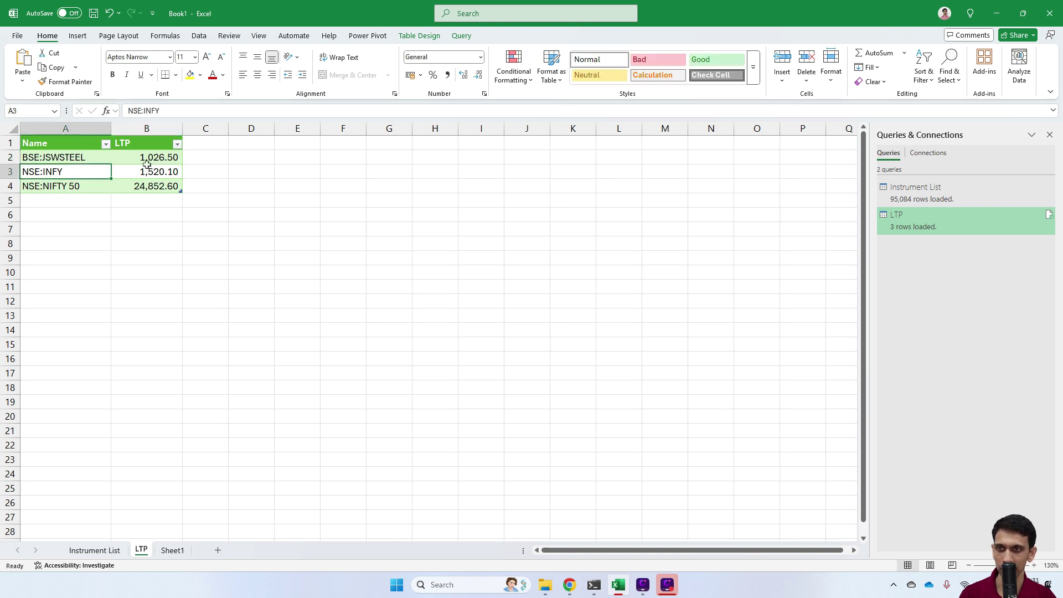
pyautogui.rightClick(86, 160)
pyautogui.click(57, 172)
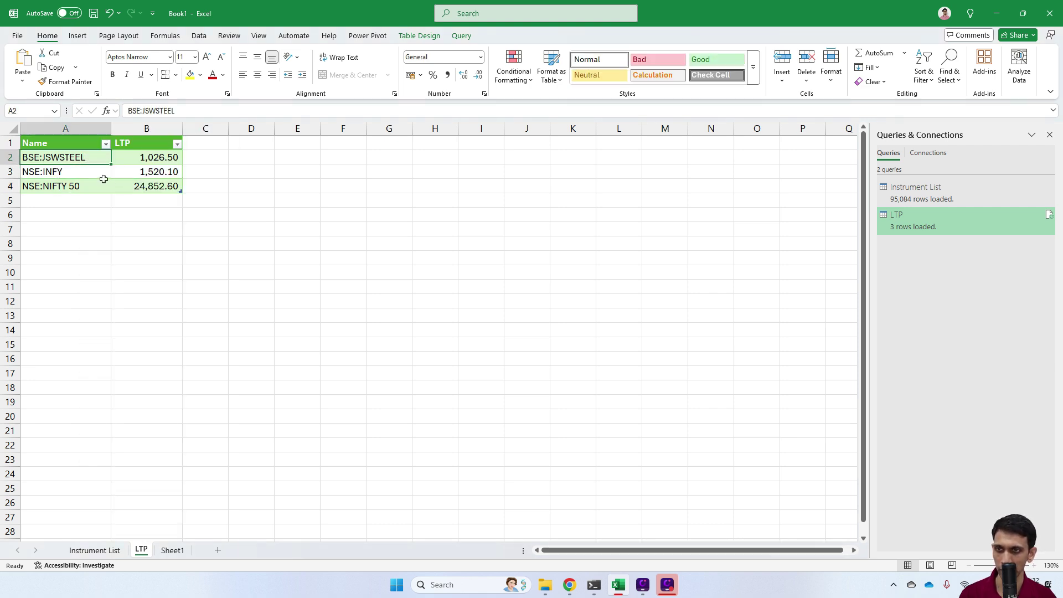
pyautogui.click(135, 187)
pyautogui.rightClick(135, 187)
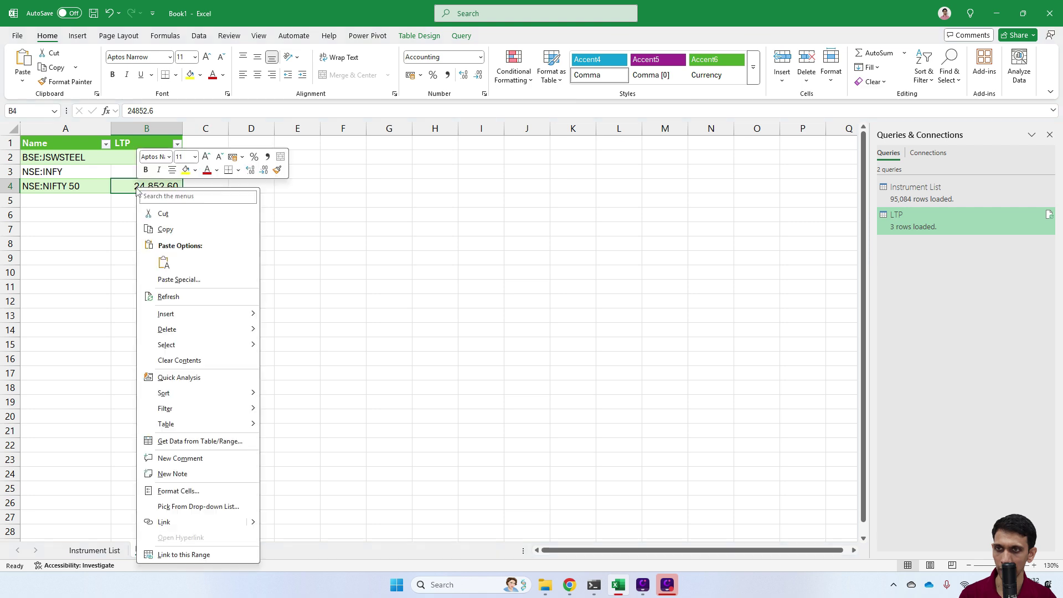
pyautogui.click(174, 296)
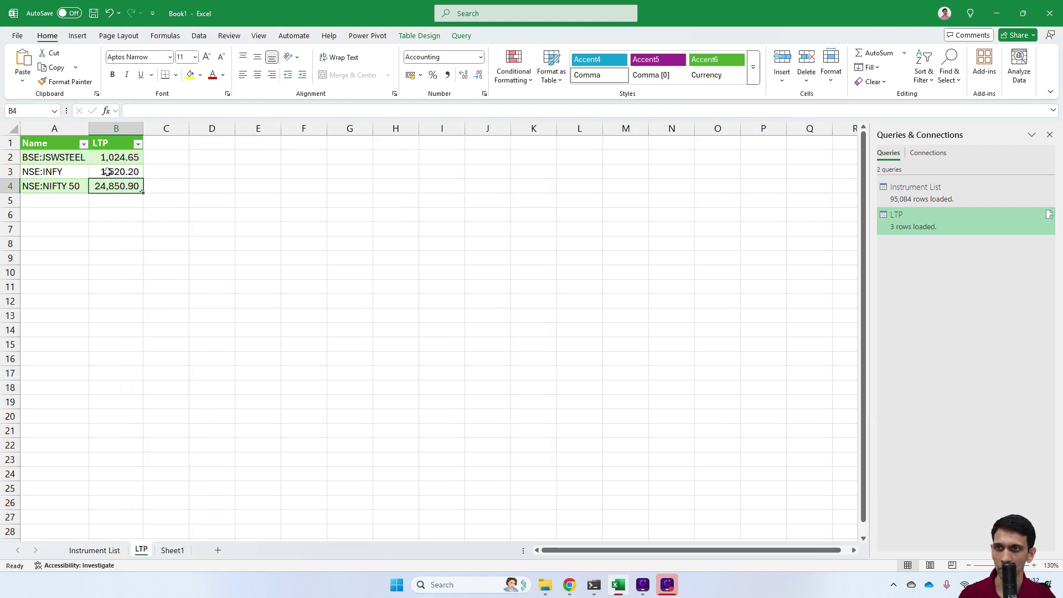
pyautogui.rightClick(114, 169)
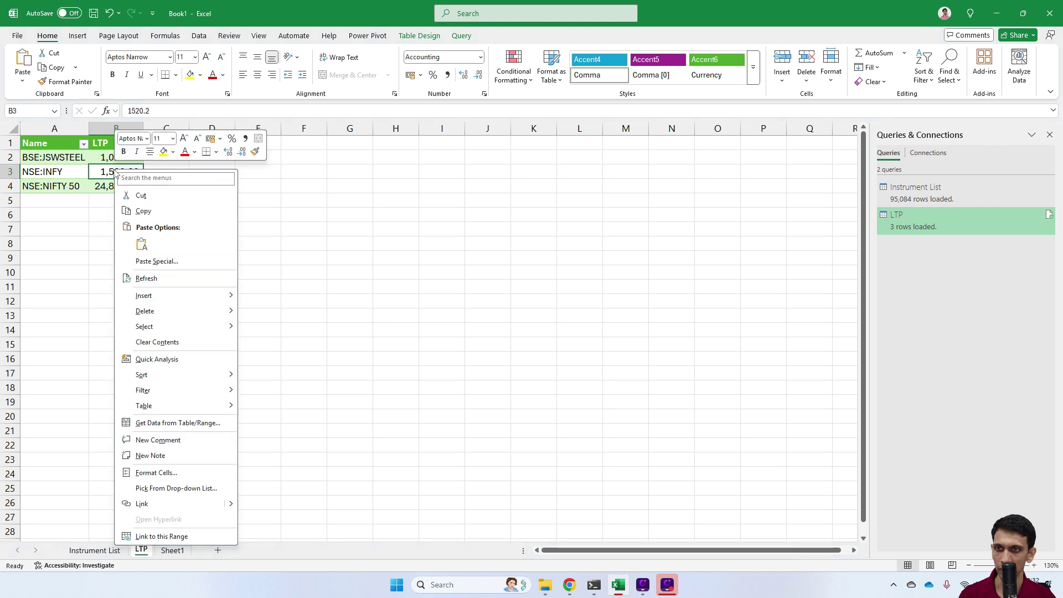
pyautogui.click(147, 279)
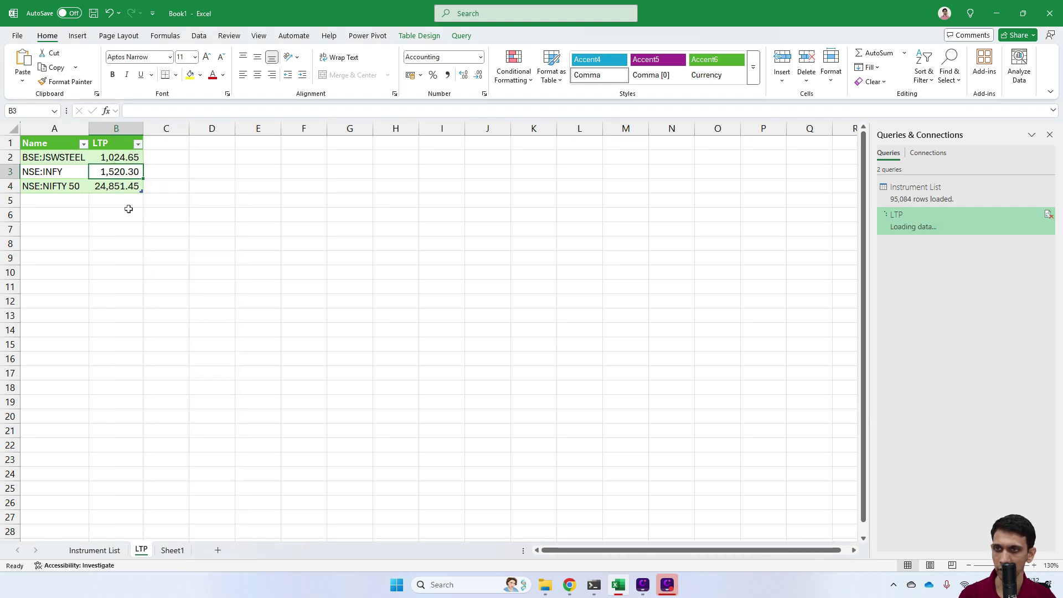
# Update the prices two more times with the workbook's data Refresh command, limited to the LTP query instead of Refresh All
pyautogui.click(101, 187)
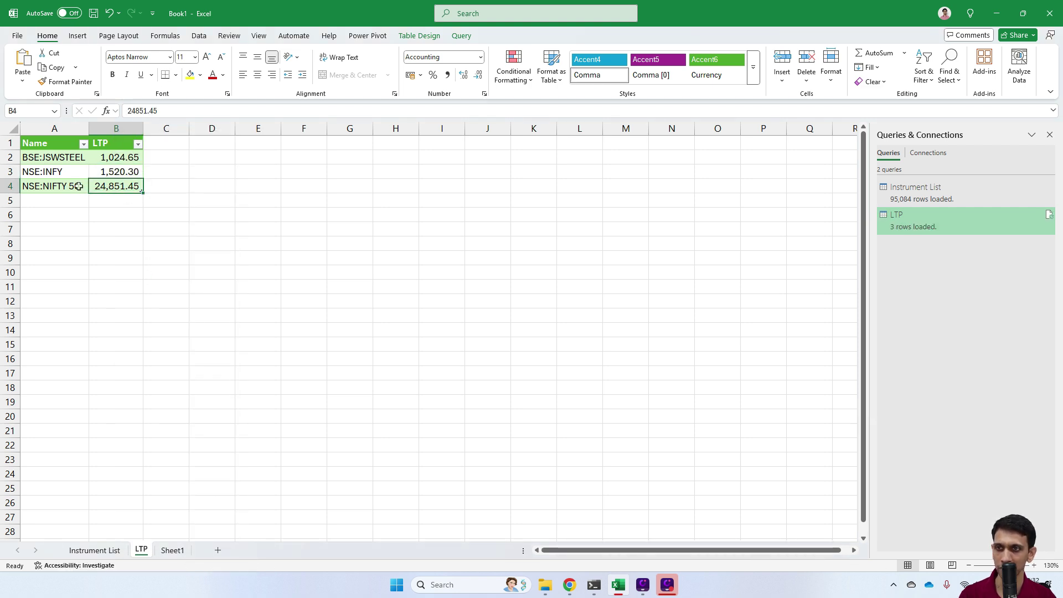
pyautogui.click(47, 168)
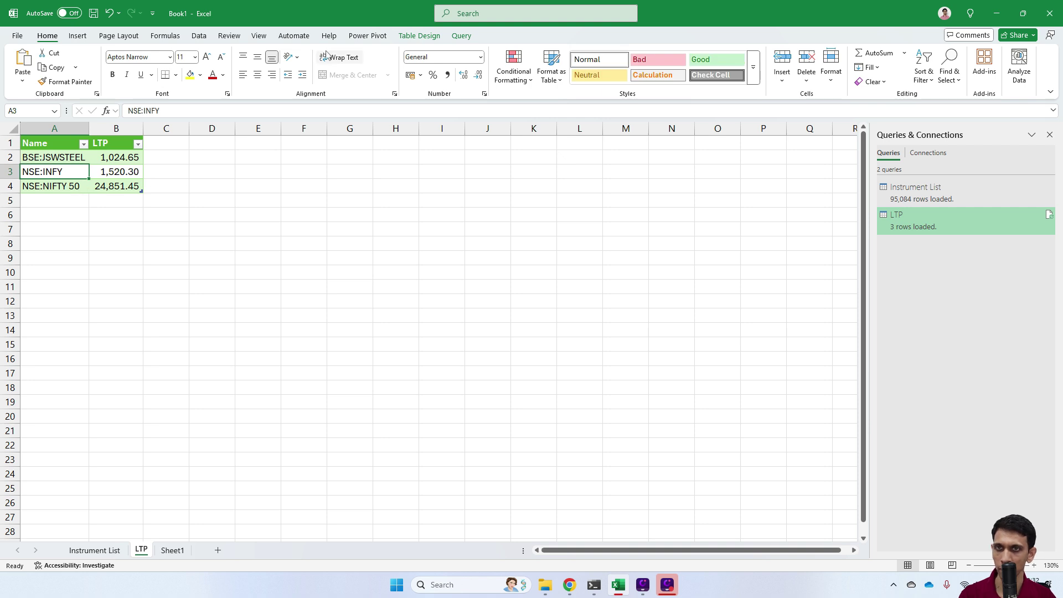
pyautogui.click(199, 36)
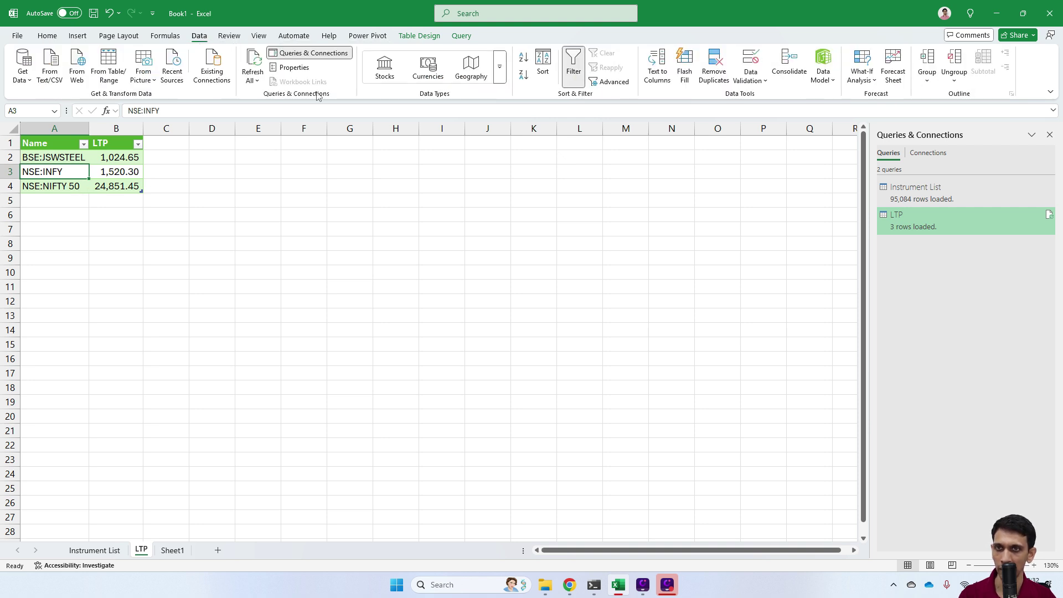
pyautogui.click(255, 82)
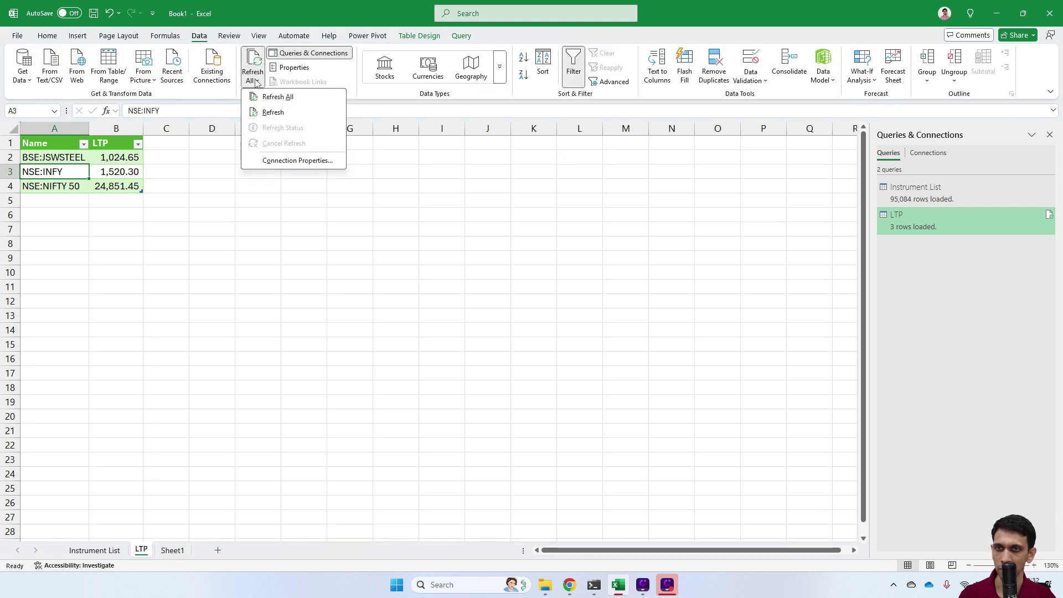
pyautogui.click(275, 113)
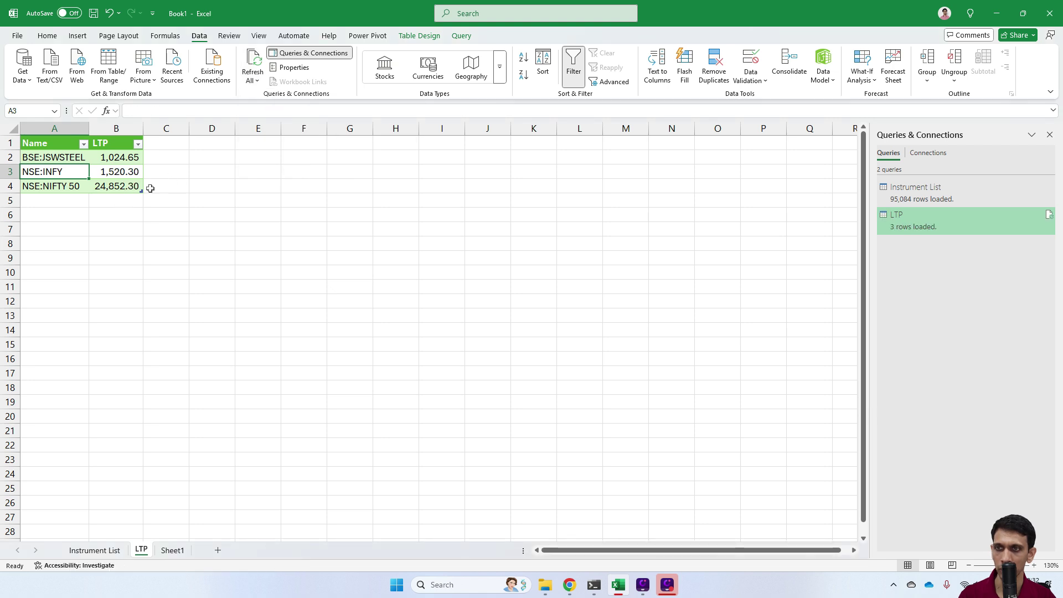
pyautogui.click(255, 80)
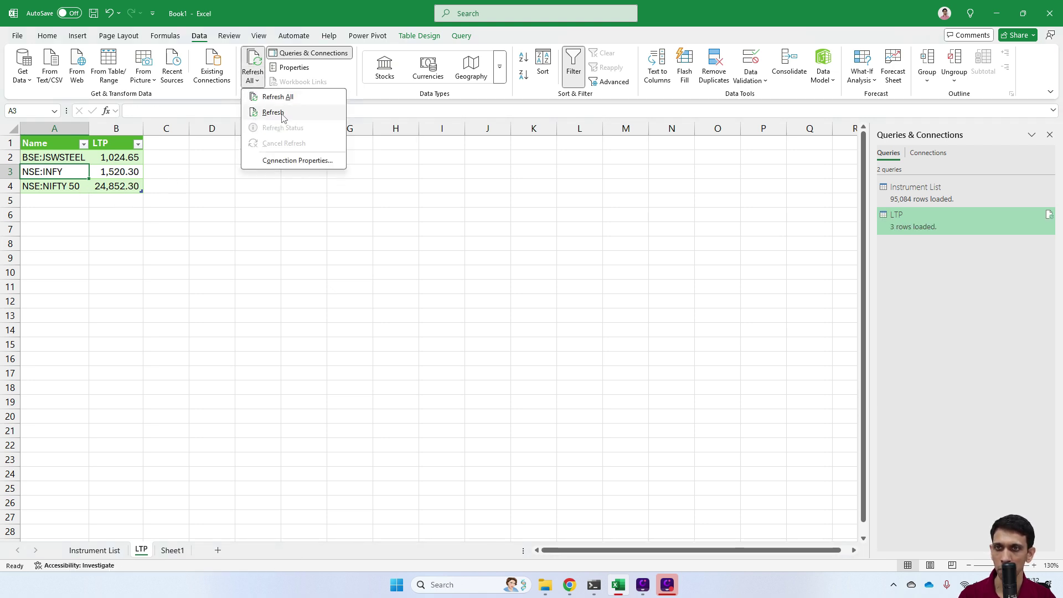
pyautogui.click(282, 114)
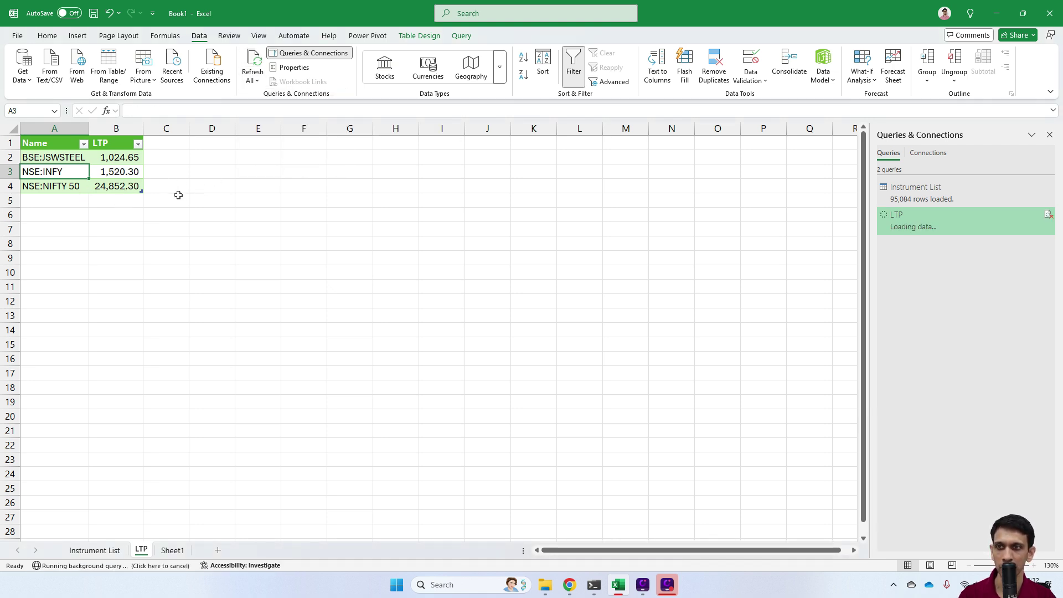